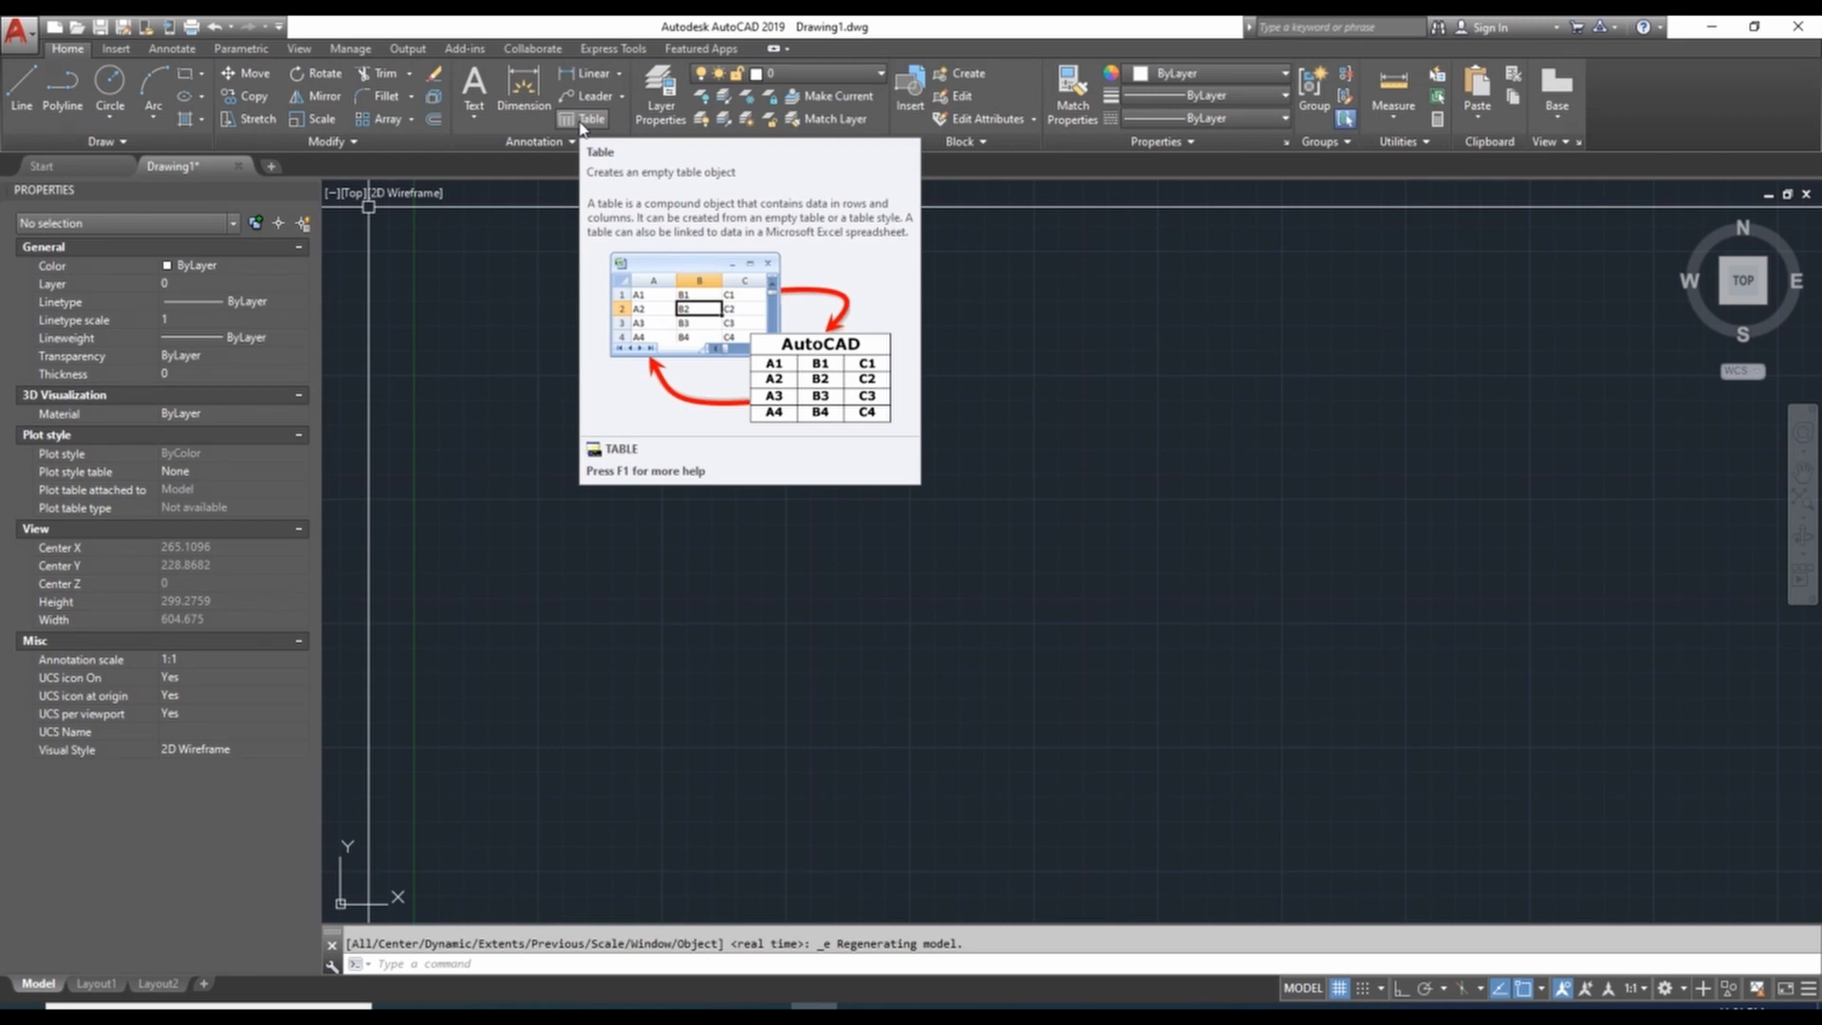
Step: Insert an empty Standard-style table with 10 columns, column width 50 and 10 data rows in the upper part of the drawing
left_click(582, 121)
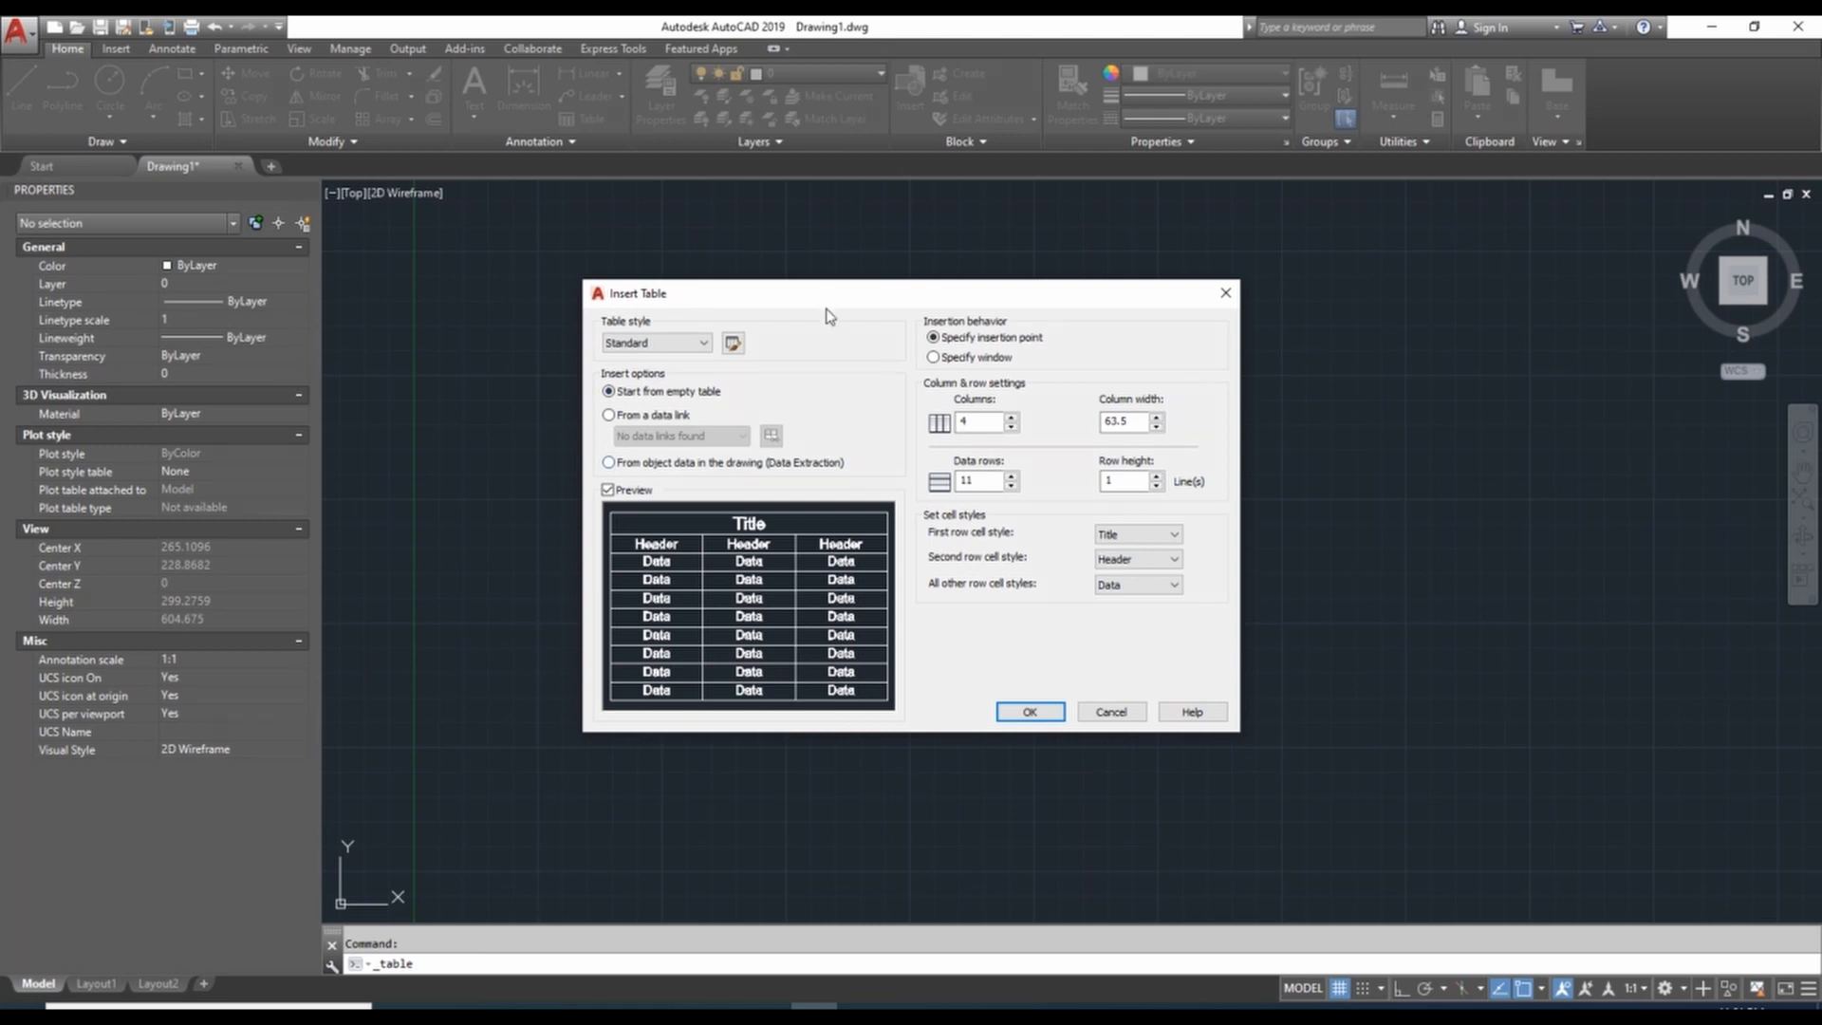
left_click_drag(824, 297, 821, 254)
left_click(728, 298)
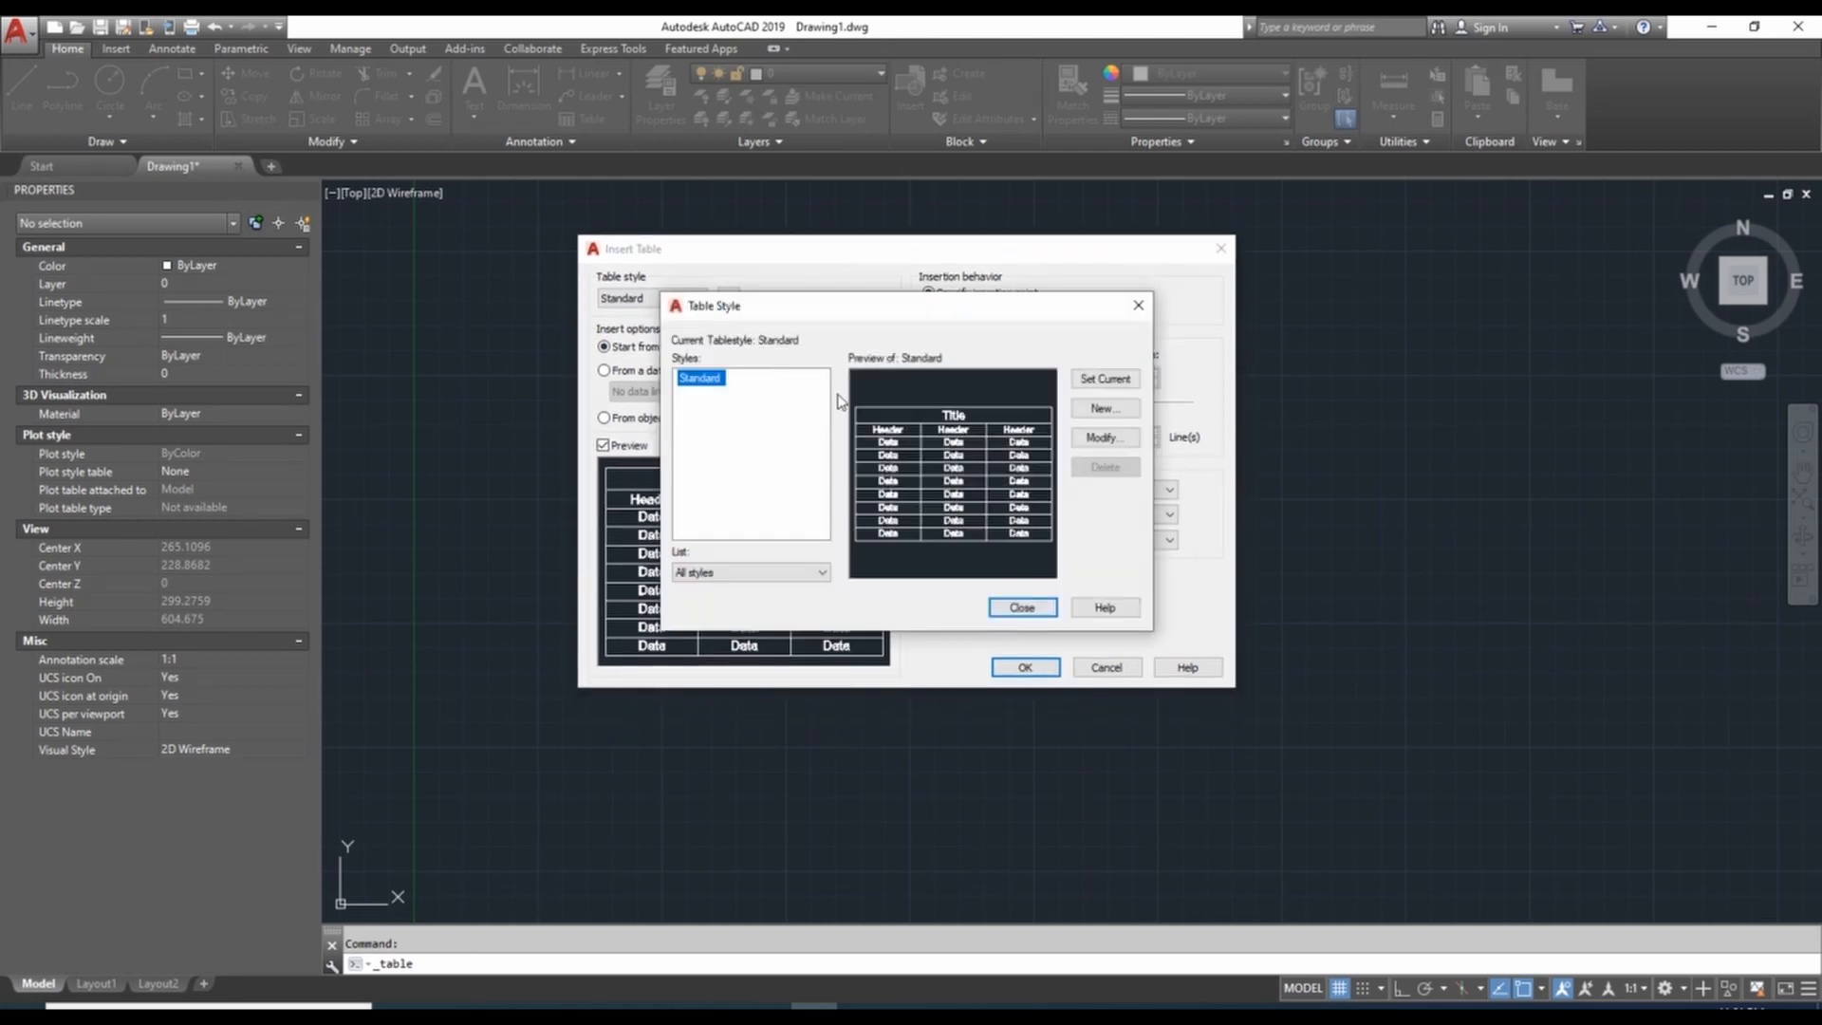
left_click(1020, 610)
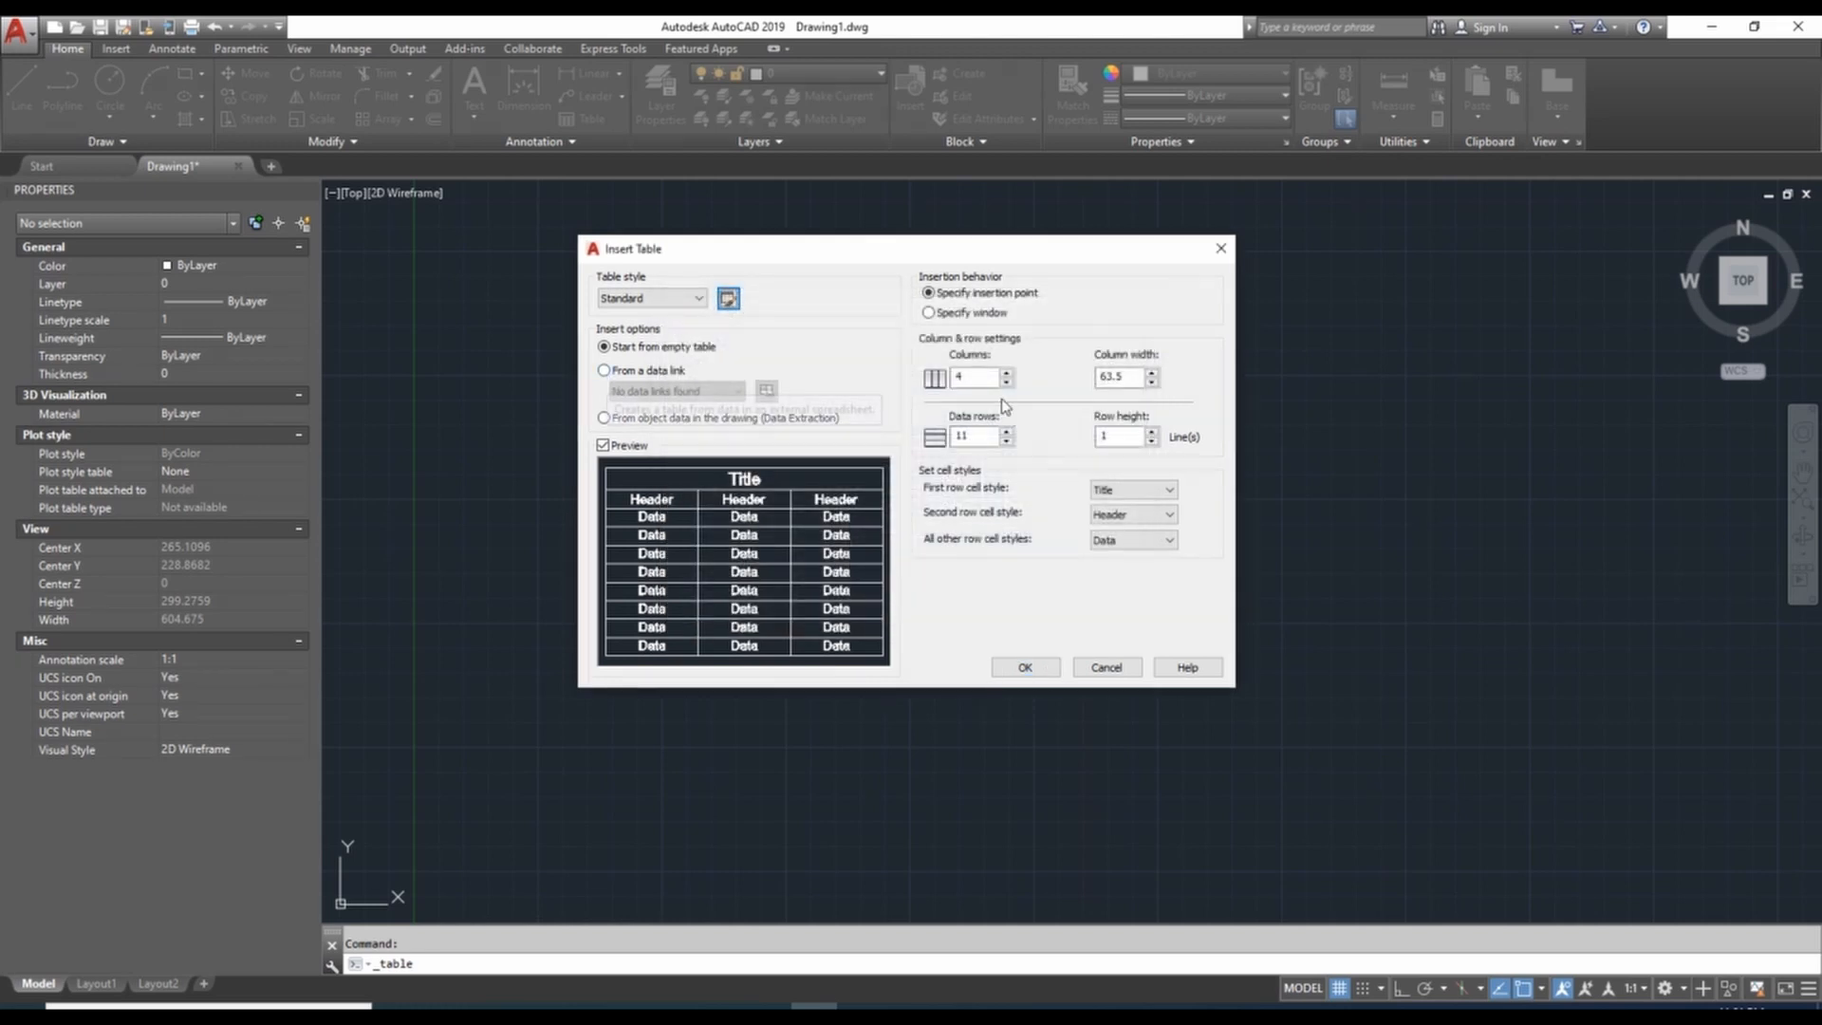
double_click(959, 377)
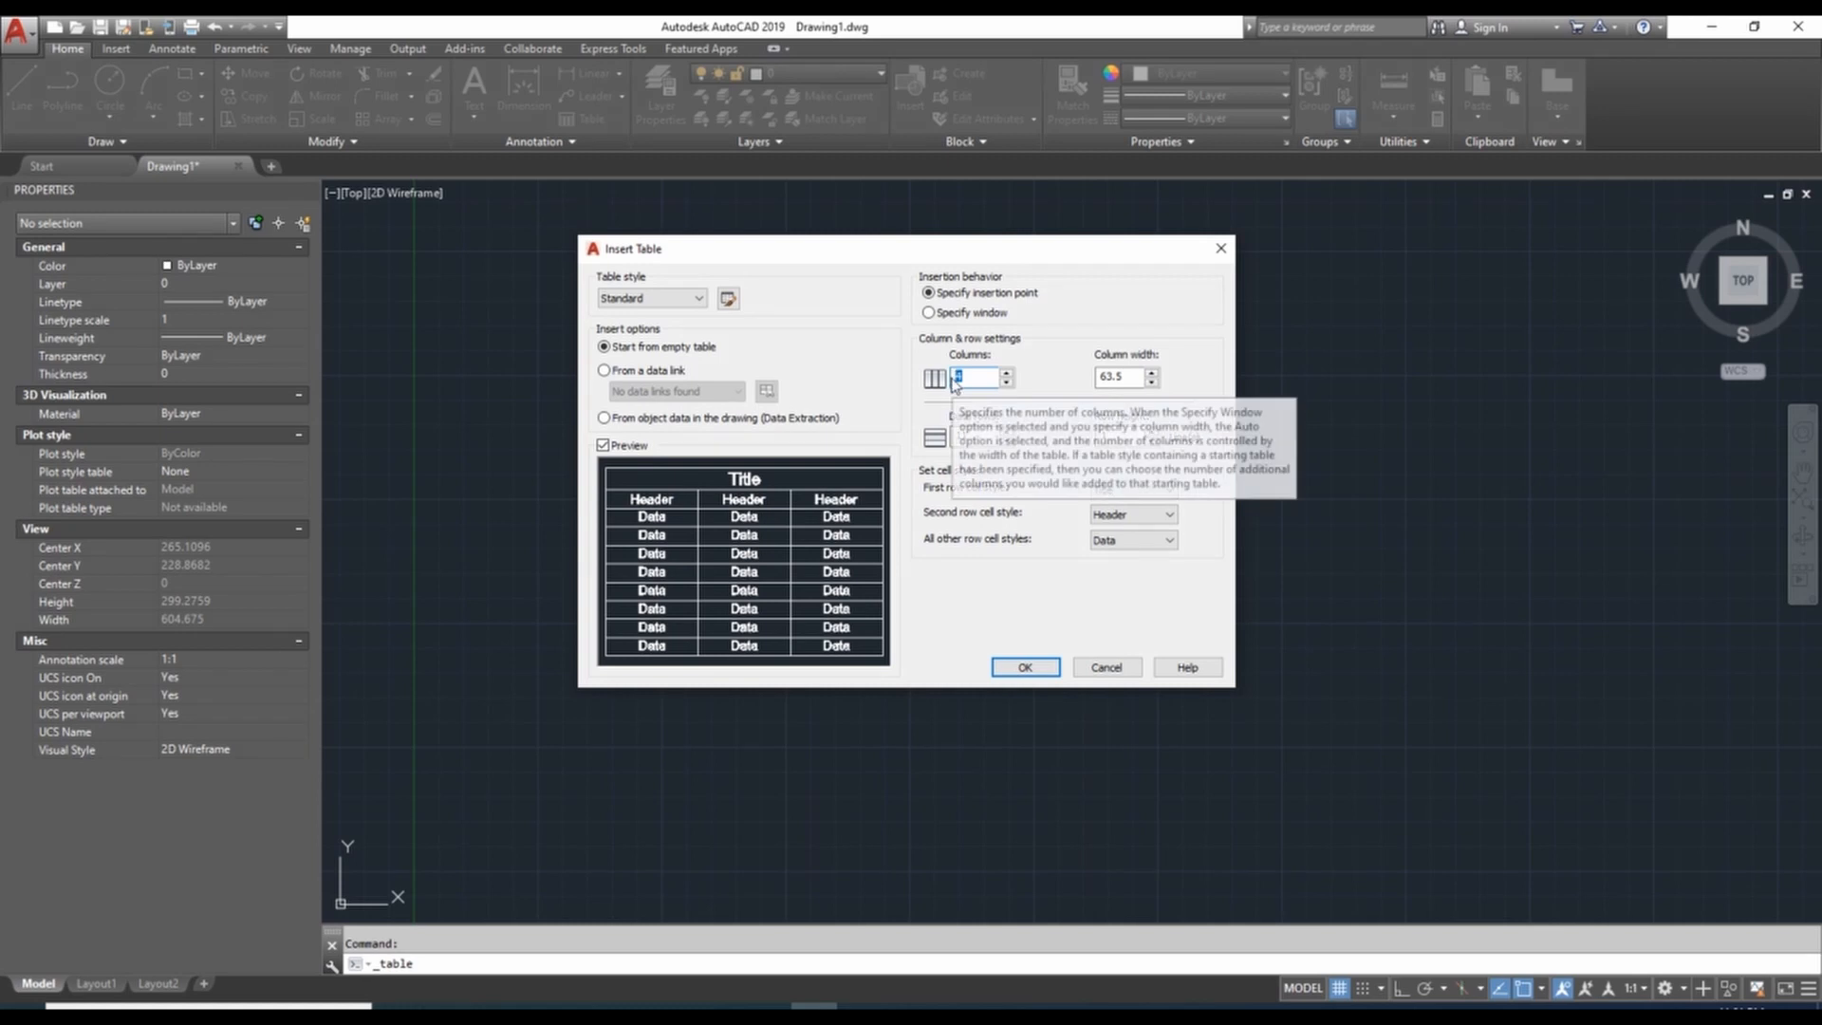
type("10")
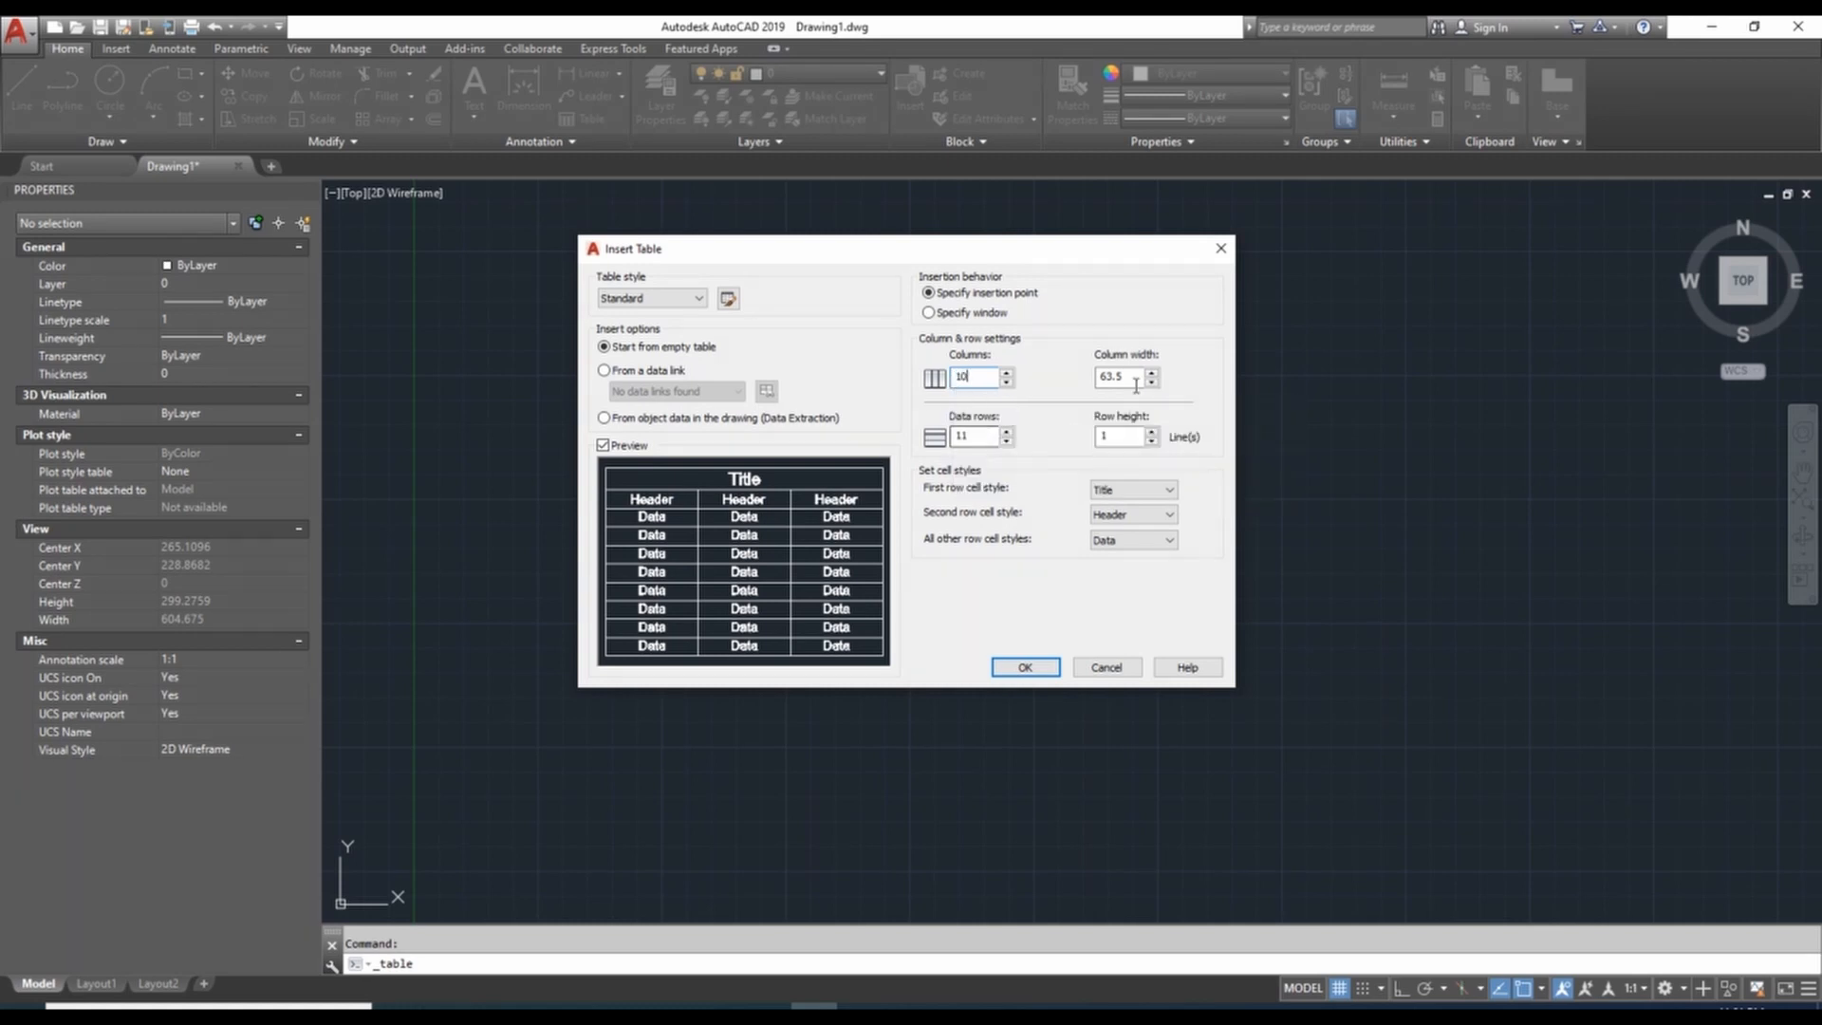
left_click_drag(1136, 385, 1085, 377)
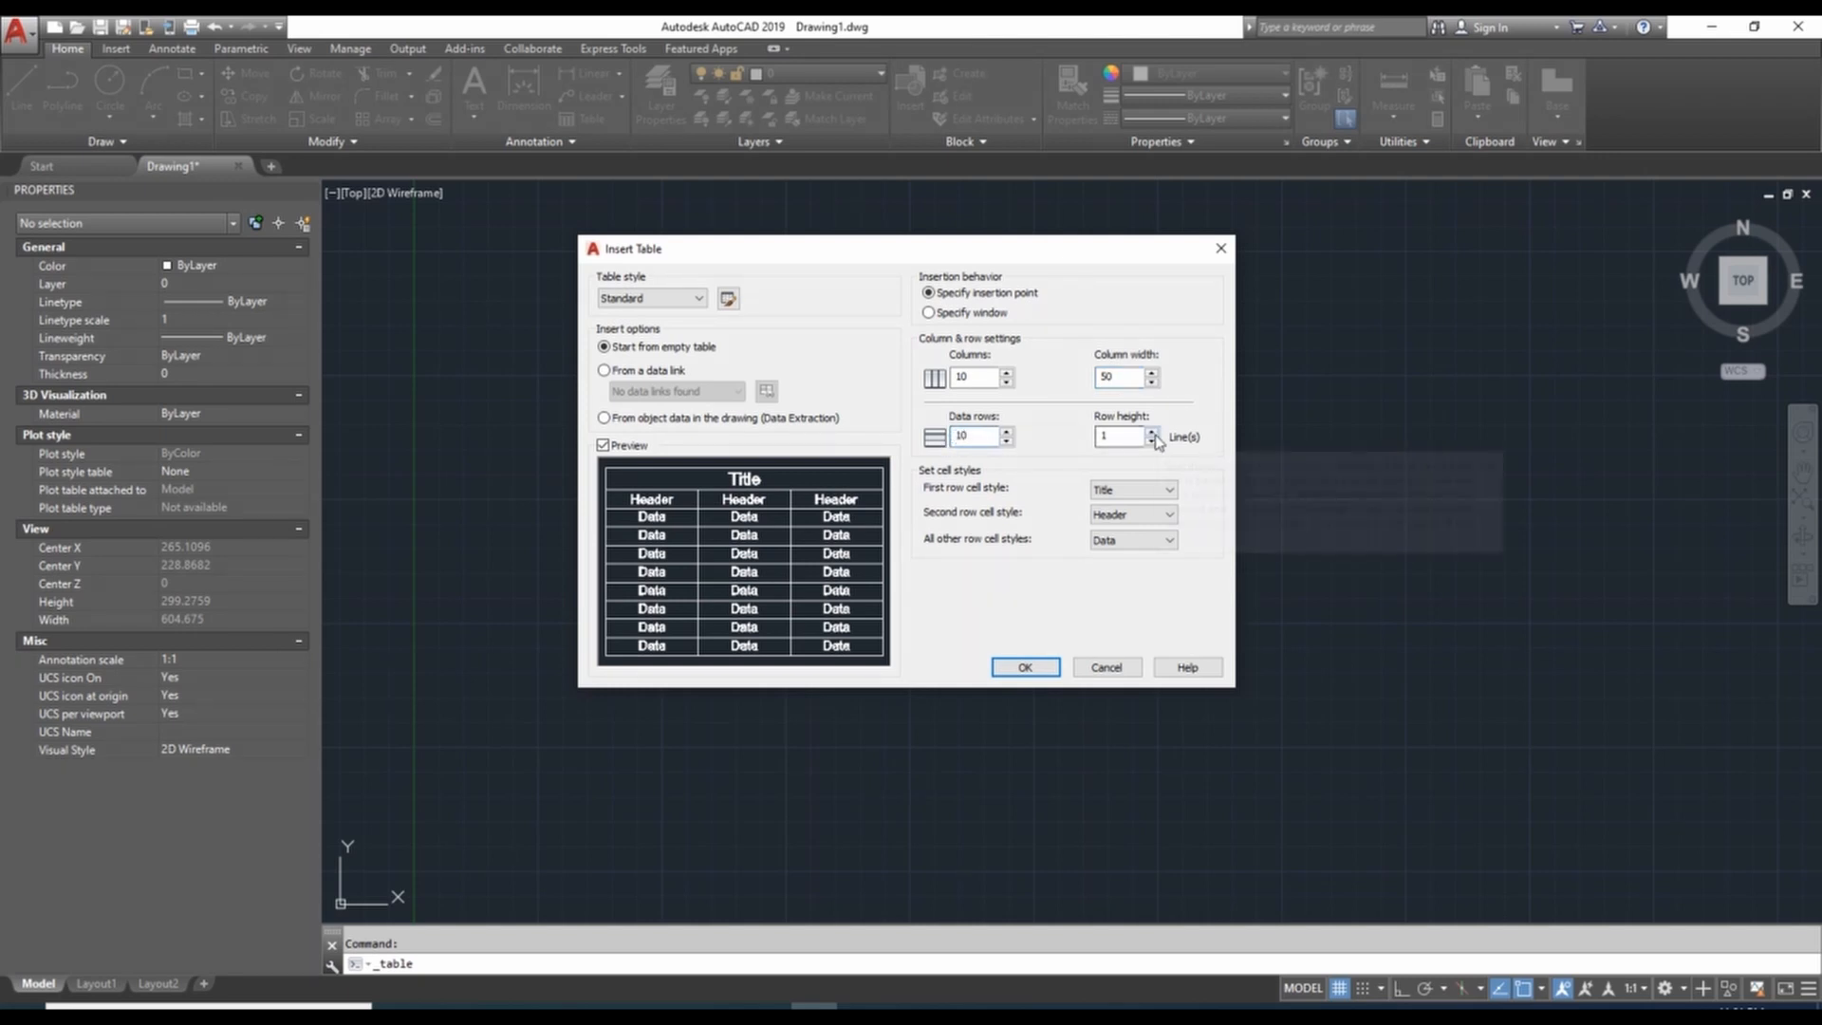
left_click(1025, 668)
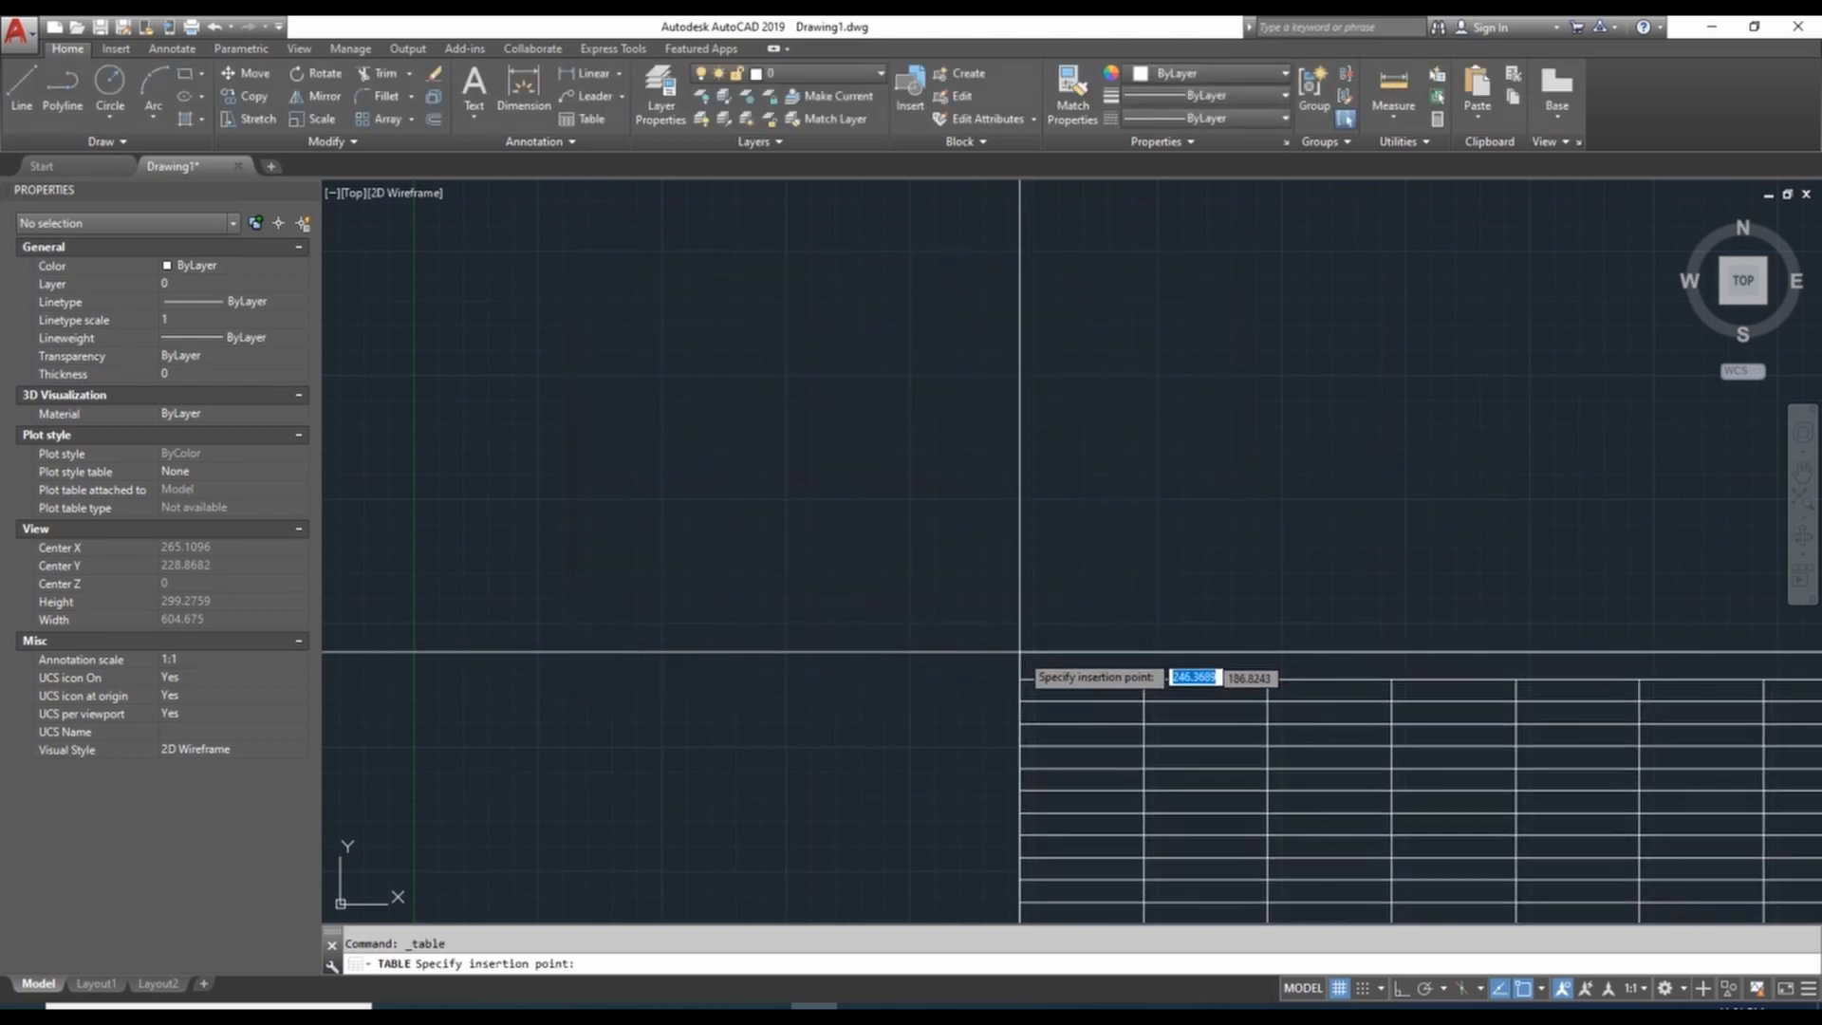
left_click(476, 302)
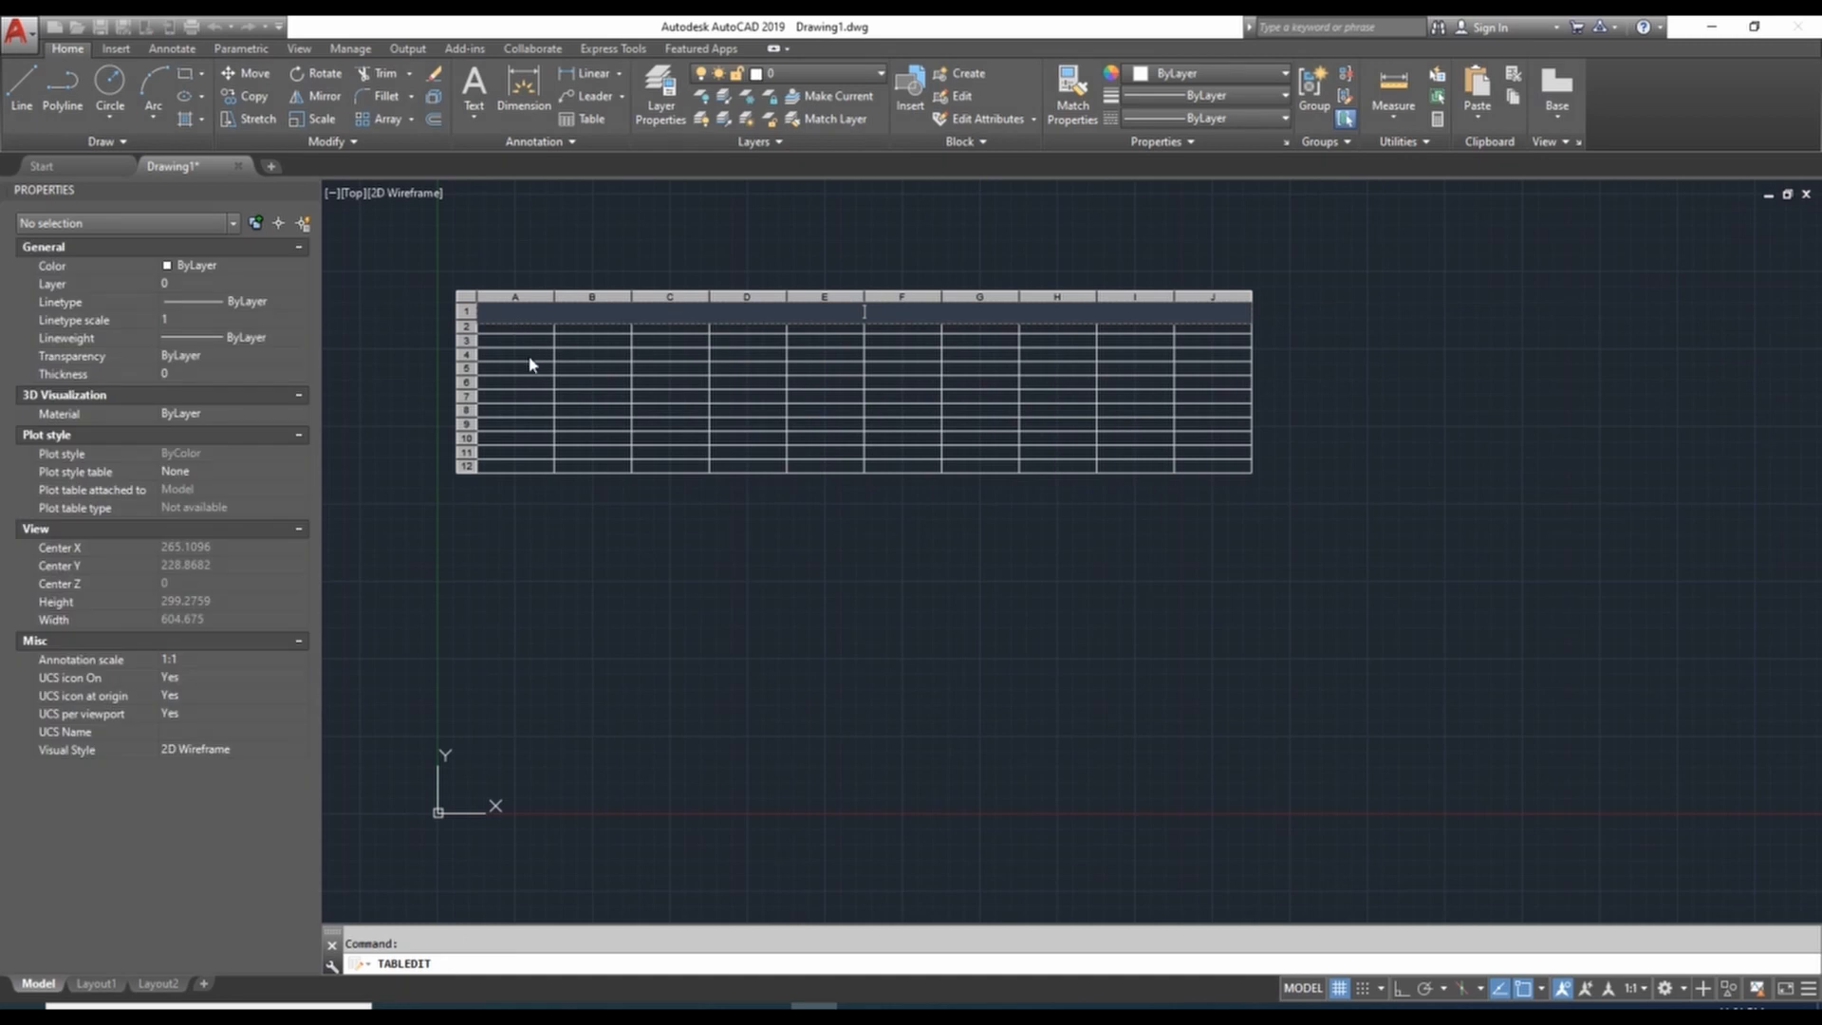
Step: Enter the title "autocad tools" in the table's merged first row
middle_click_drag(694, 334, 933, 407)
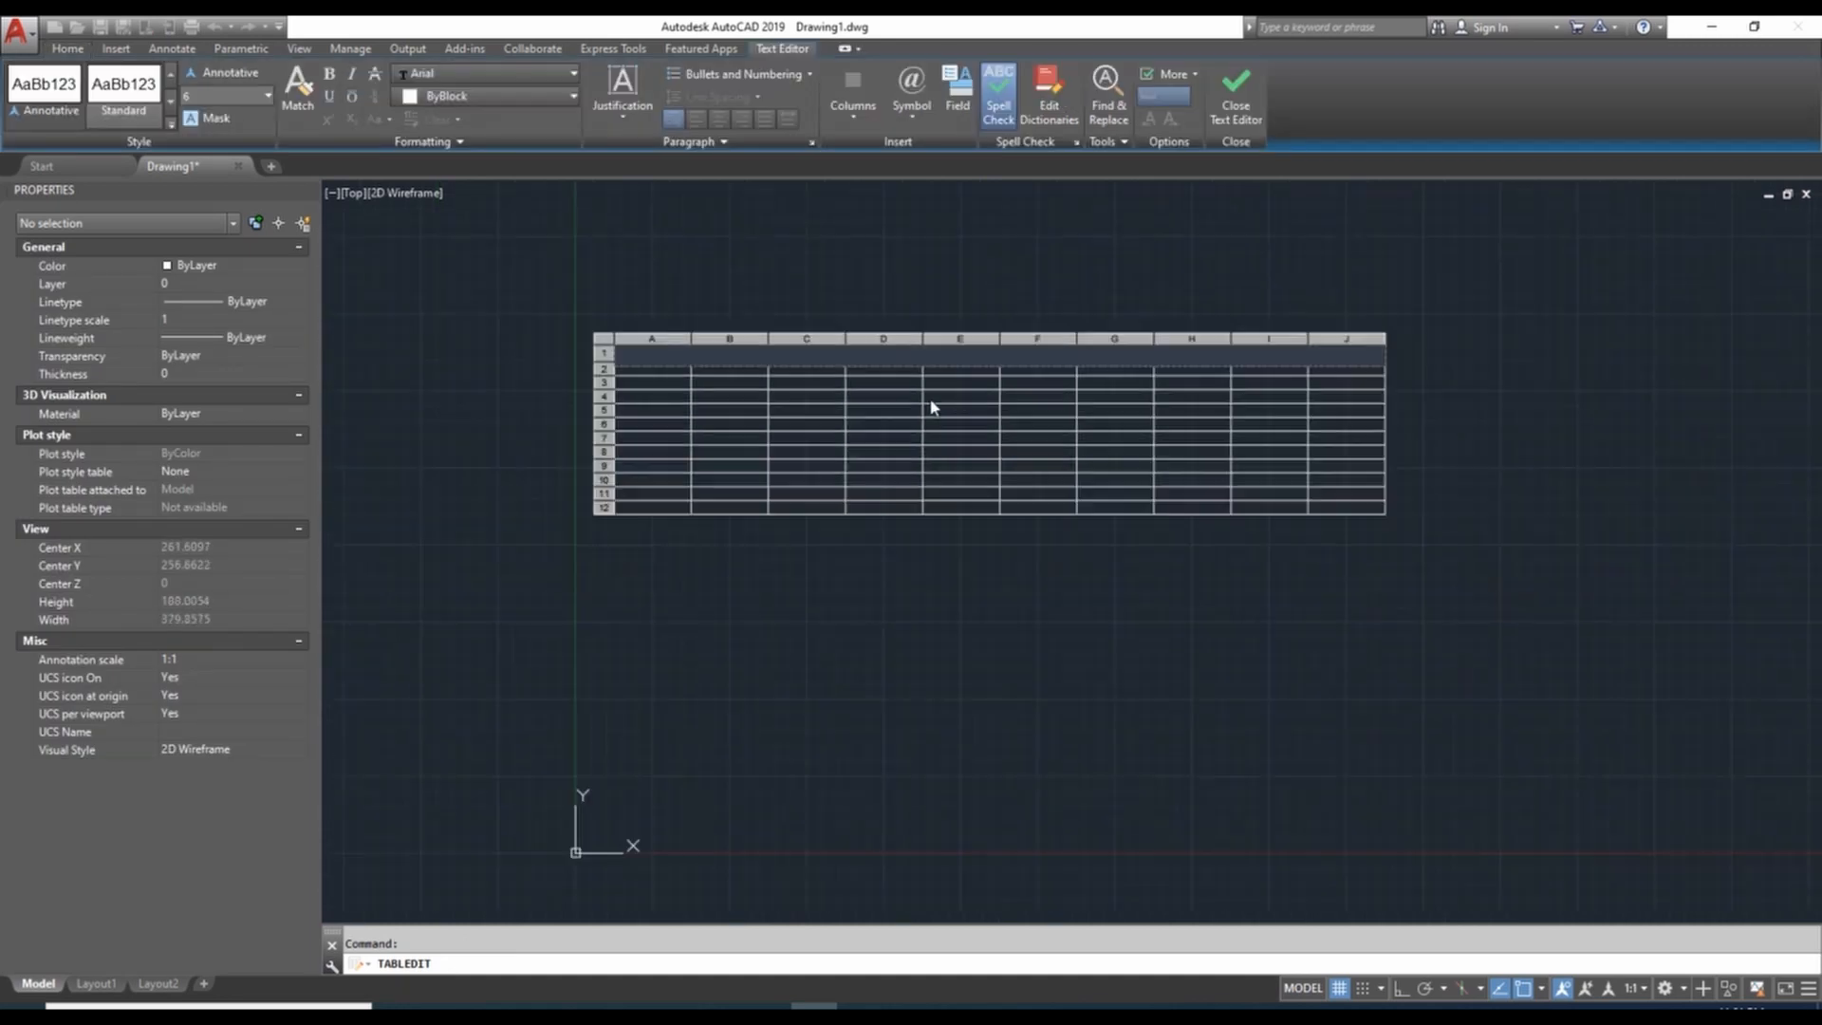
scroll(995, 357, "up", 2)
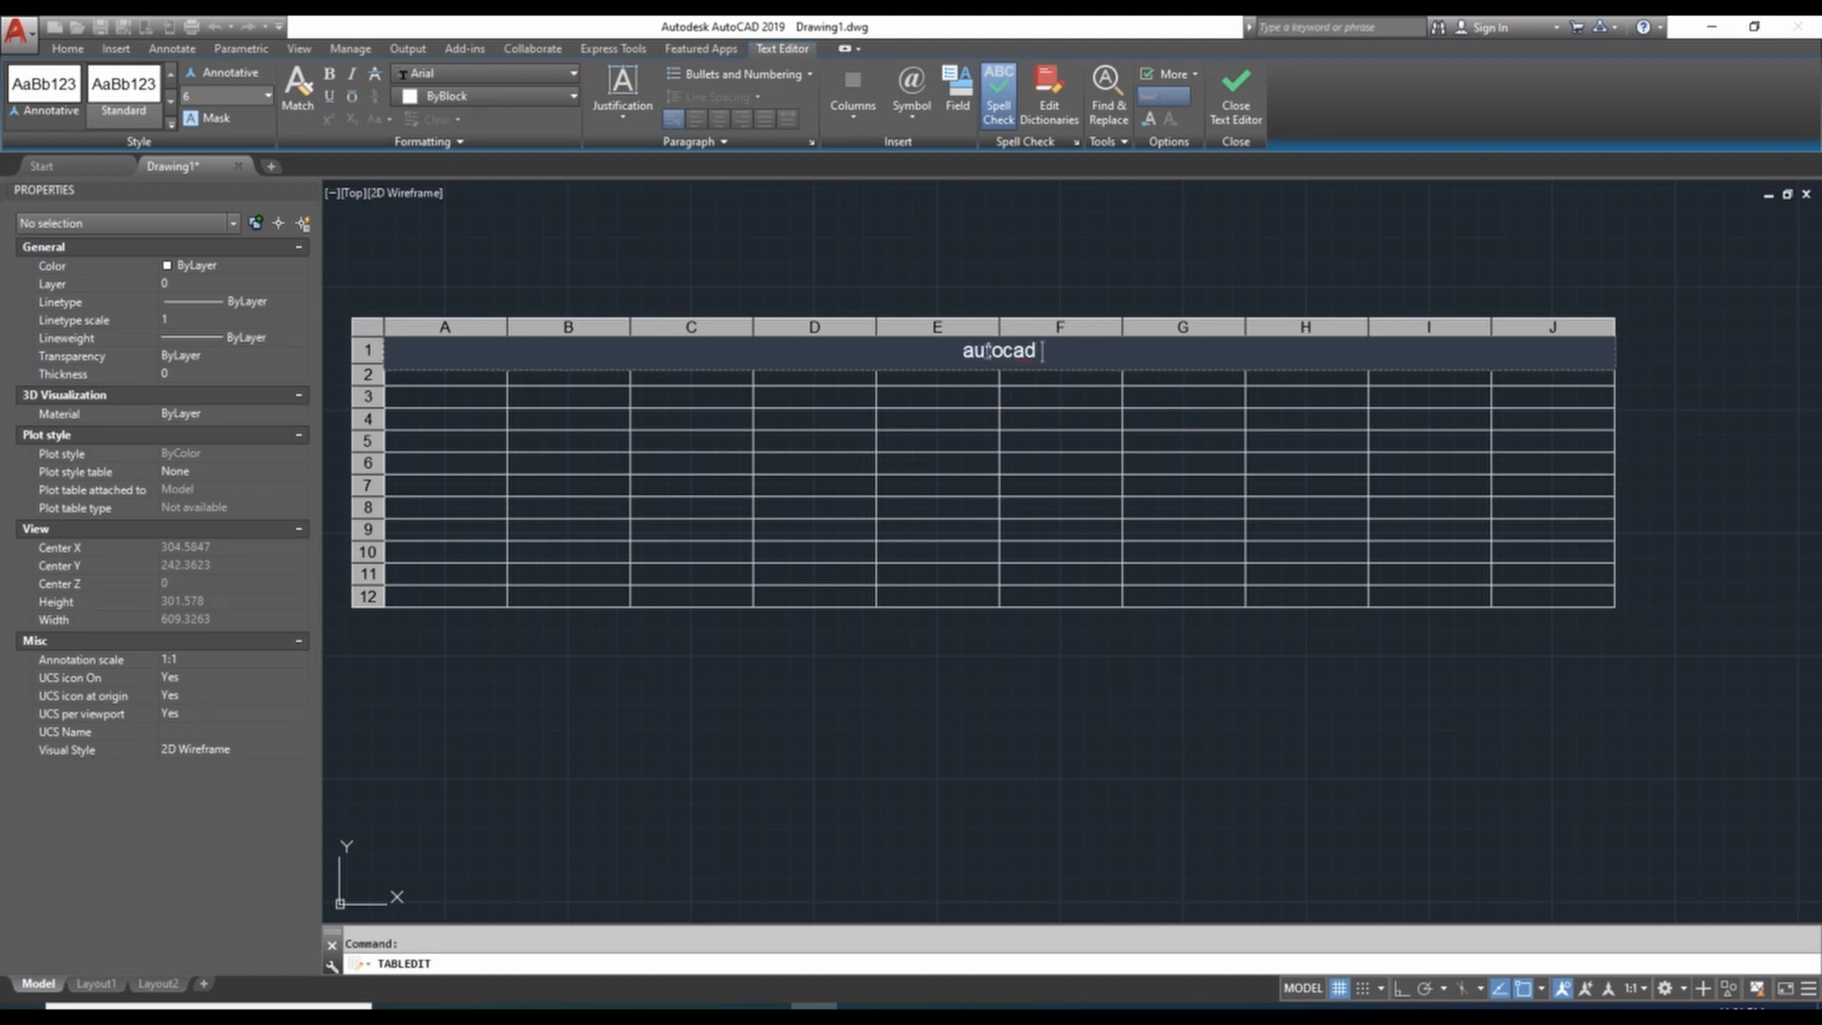
type("autocad tools")
left_click(1181, 489)
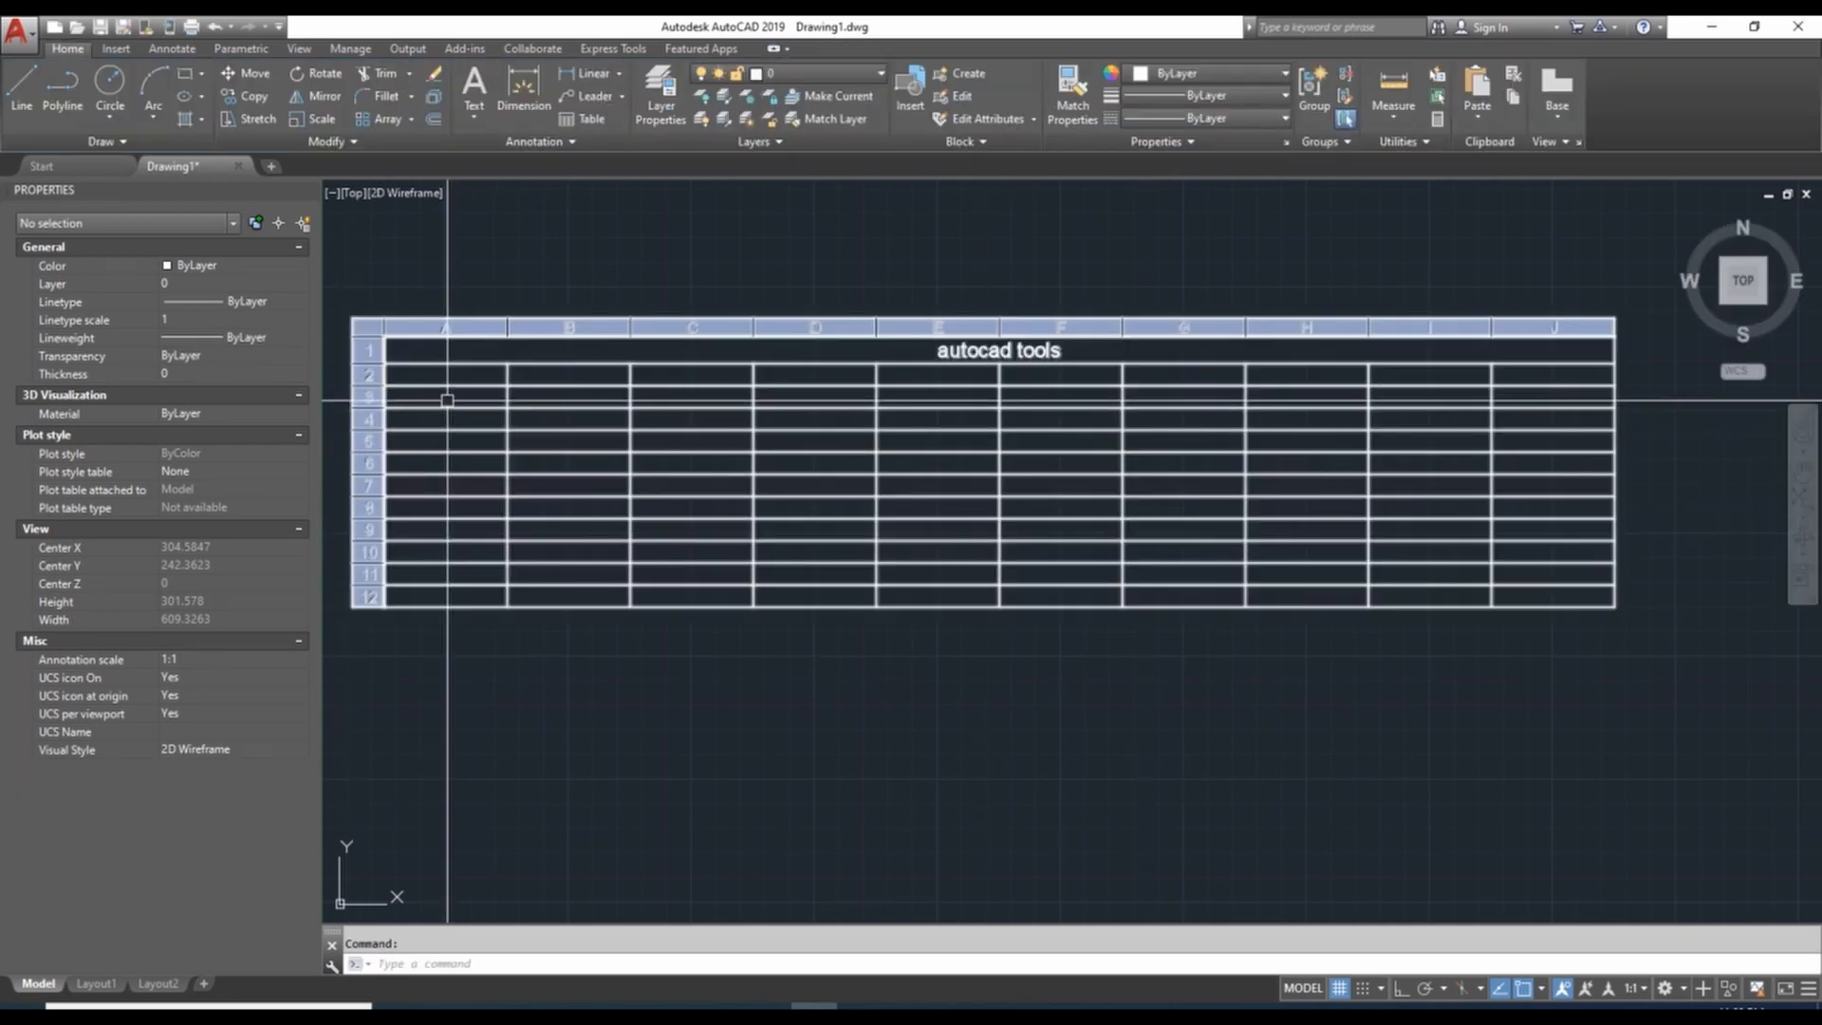
Step: Enter 1 in cell A2 of the table
left_click(460, 370)
left_click(445, 383)
double_click(441, 375)
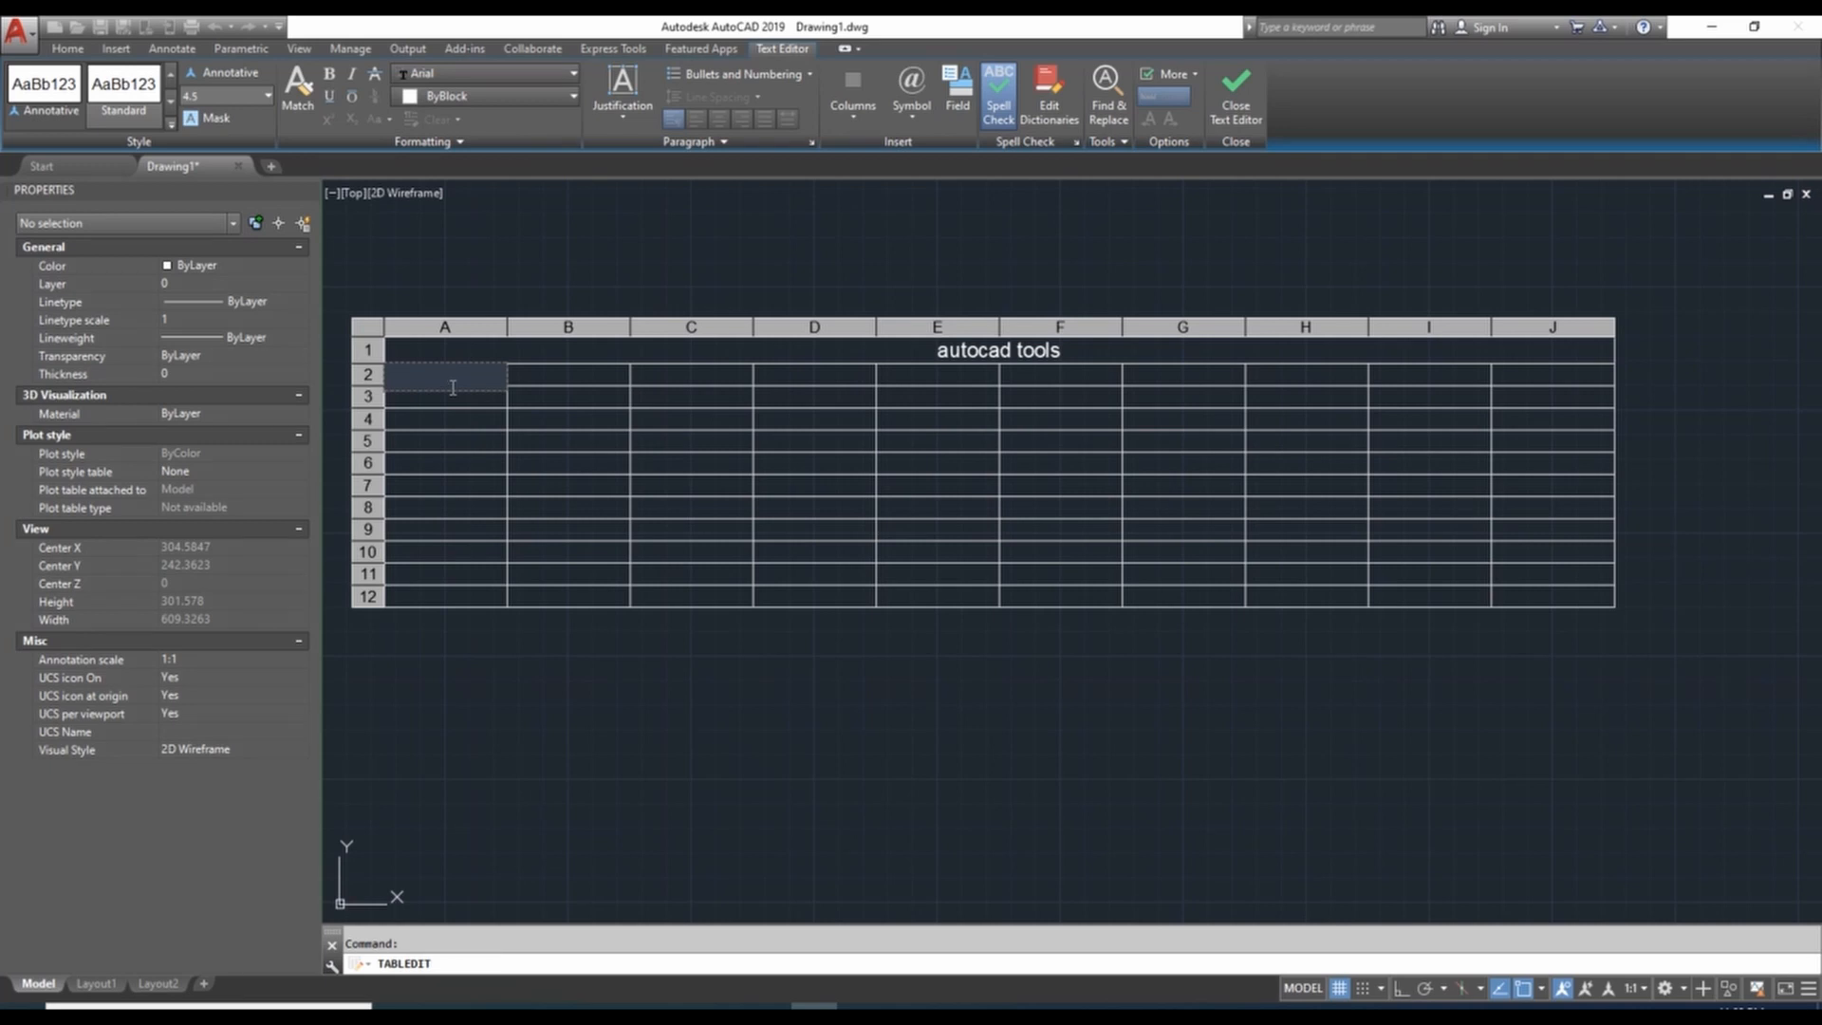
left_click(458, 410)
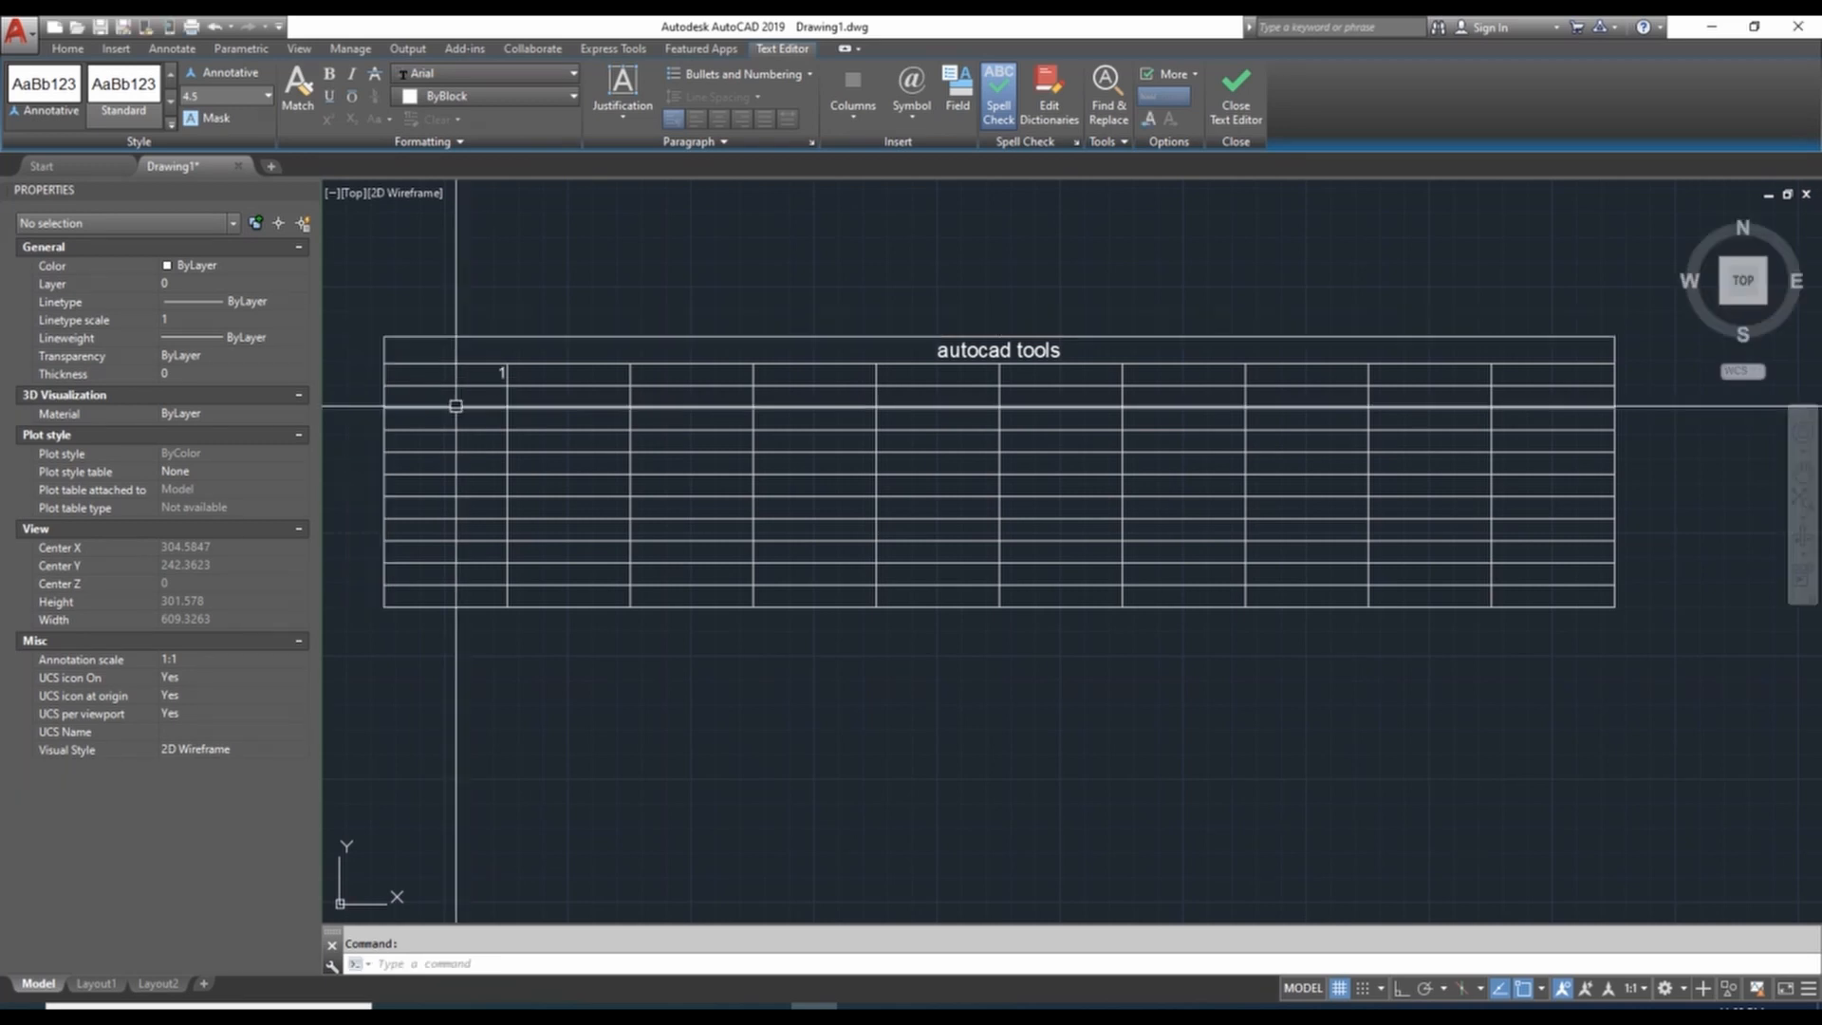
left_click(499, 374)
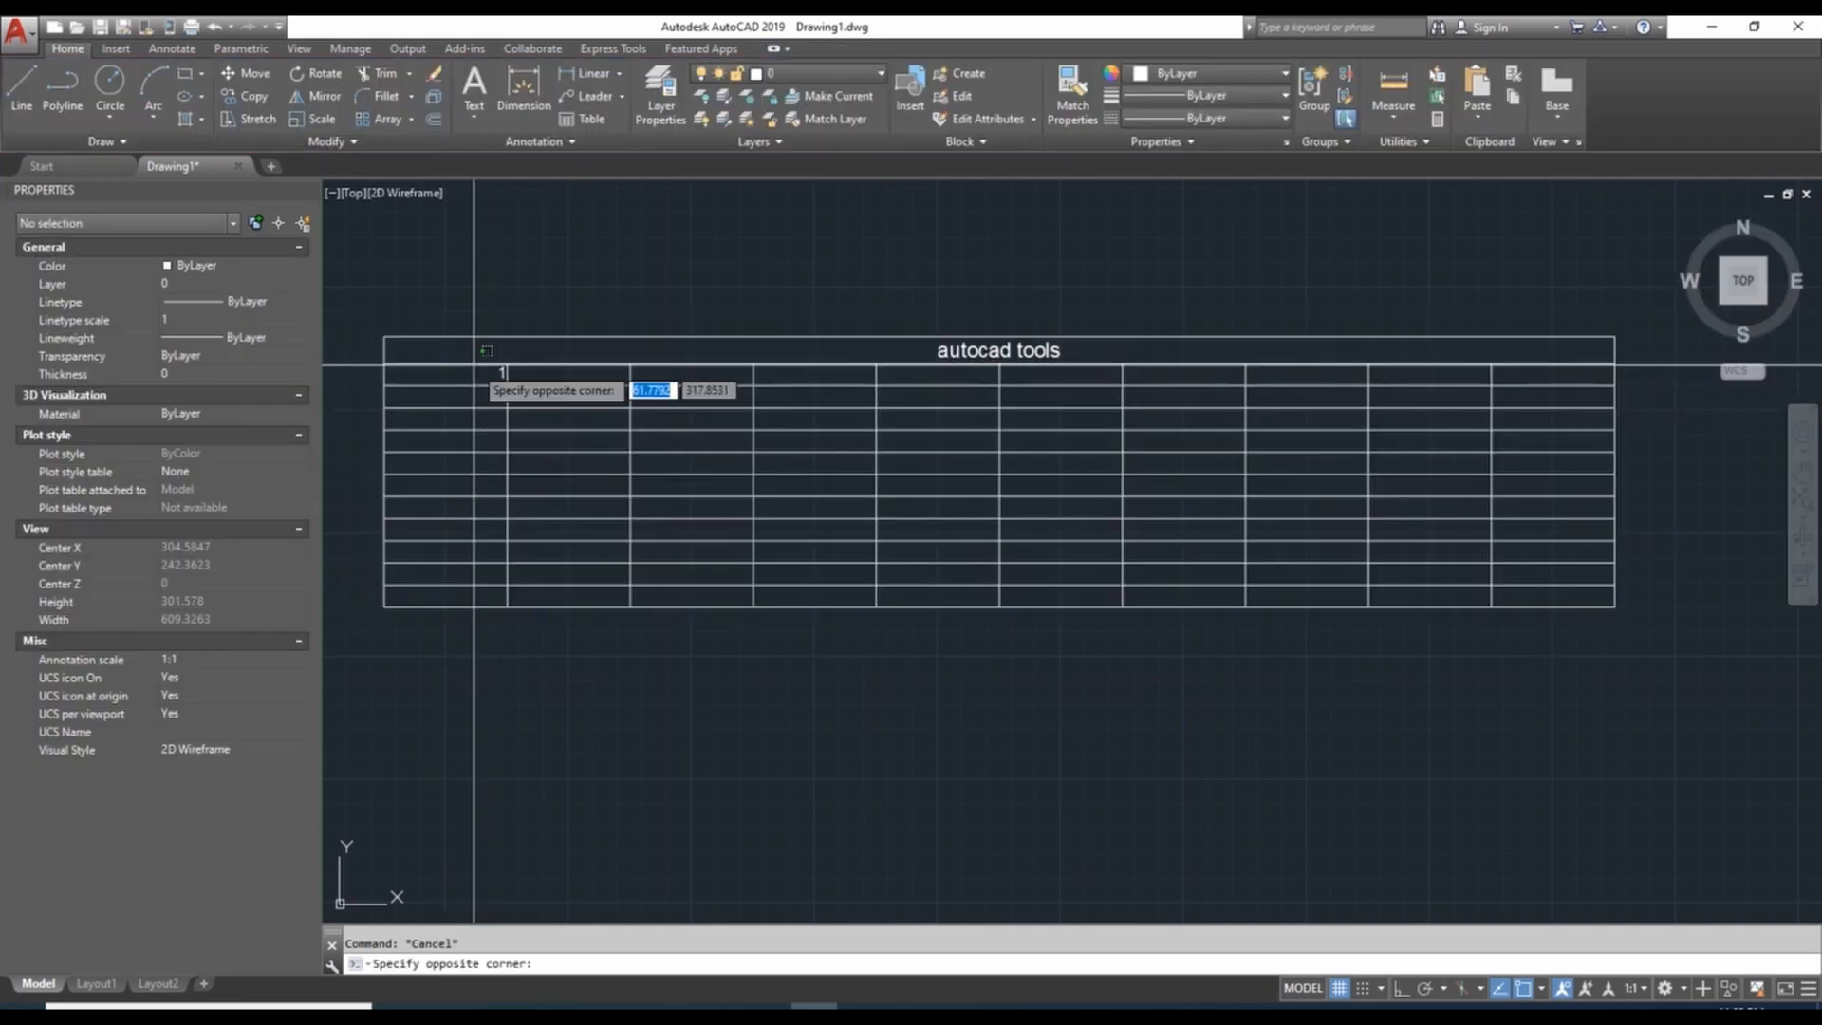
double_click(479, 375)
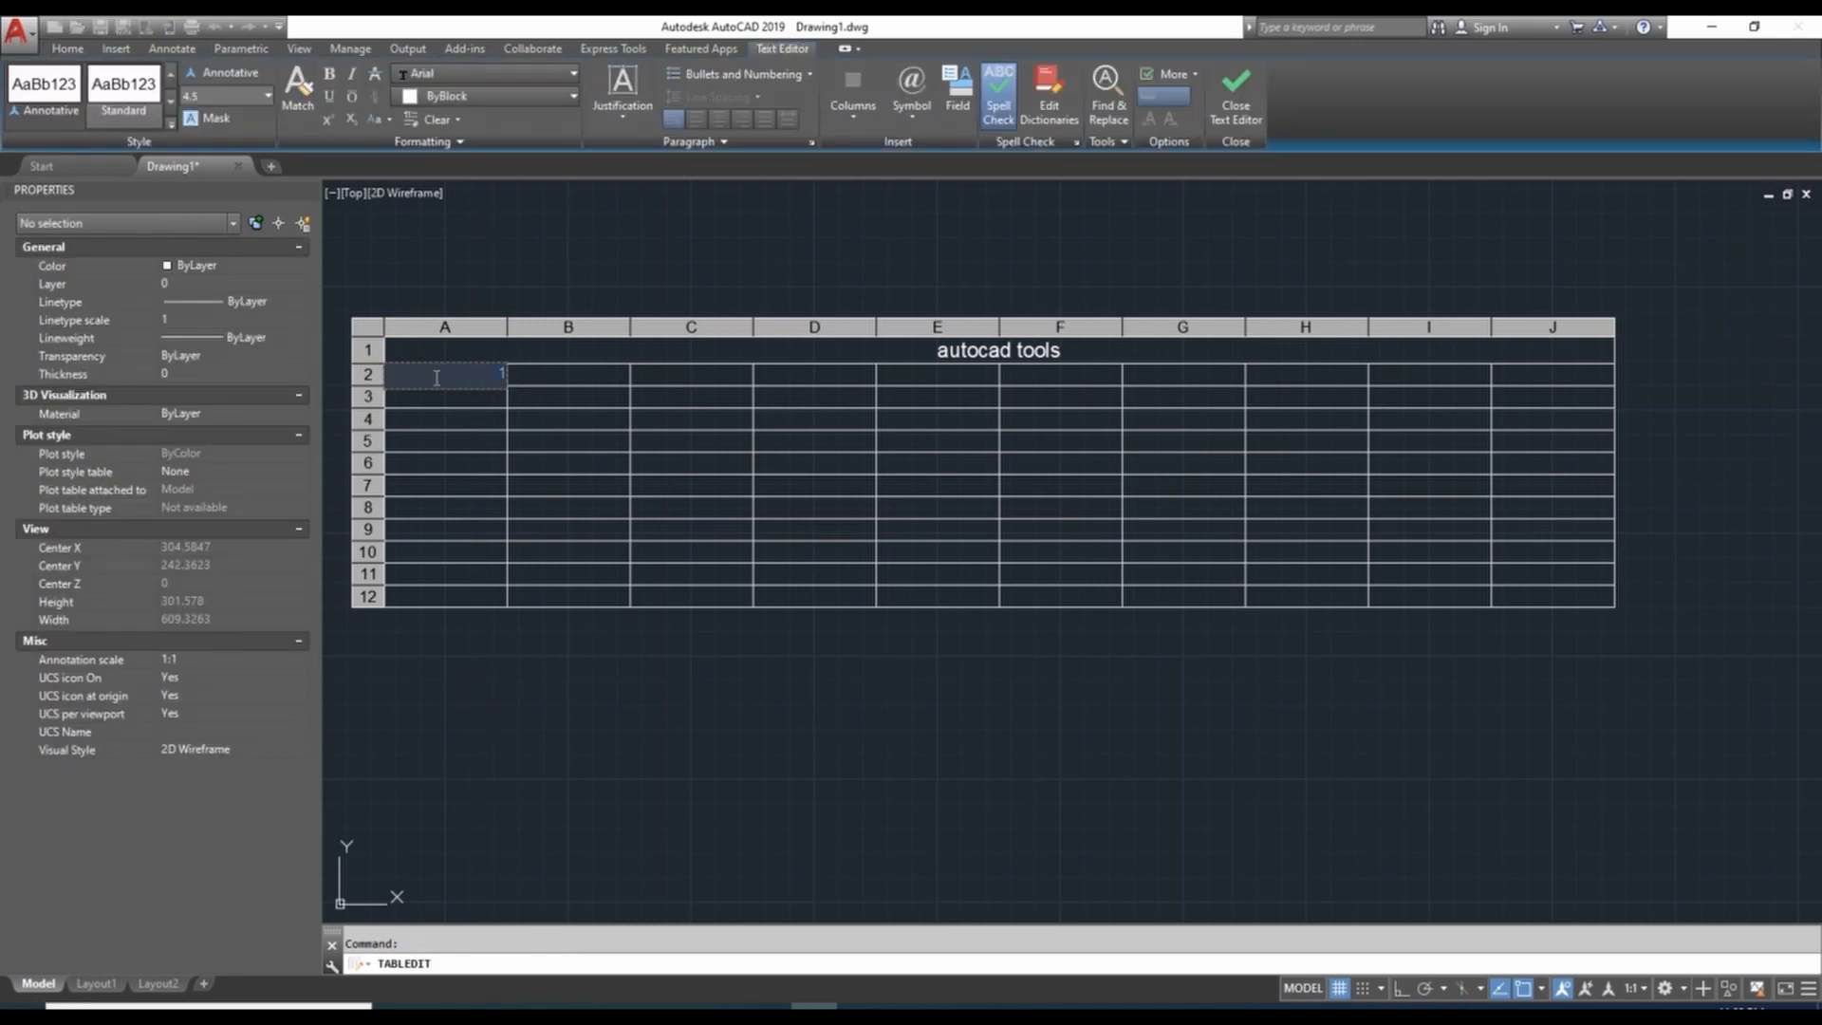
left_click(565, 451)
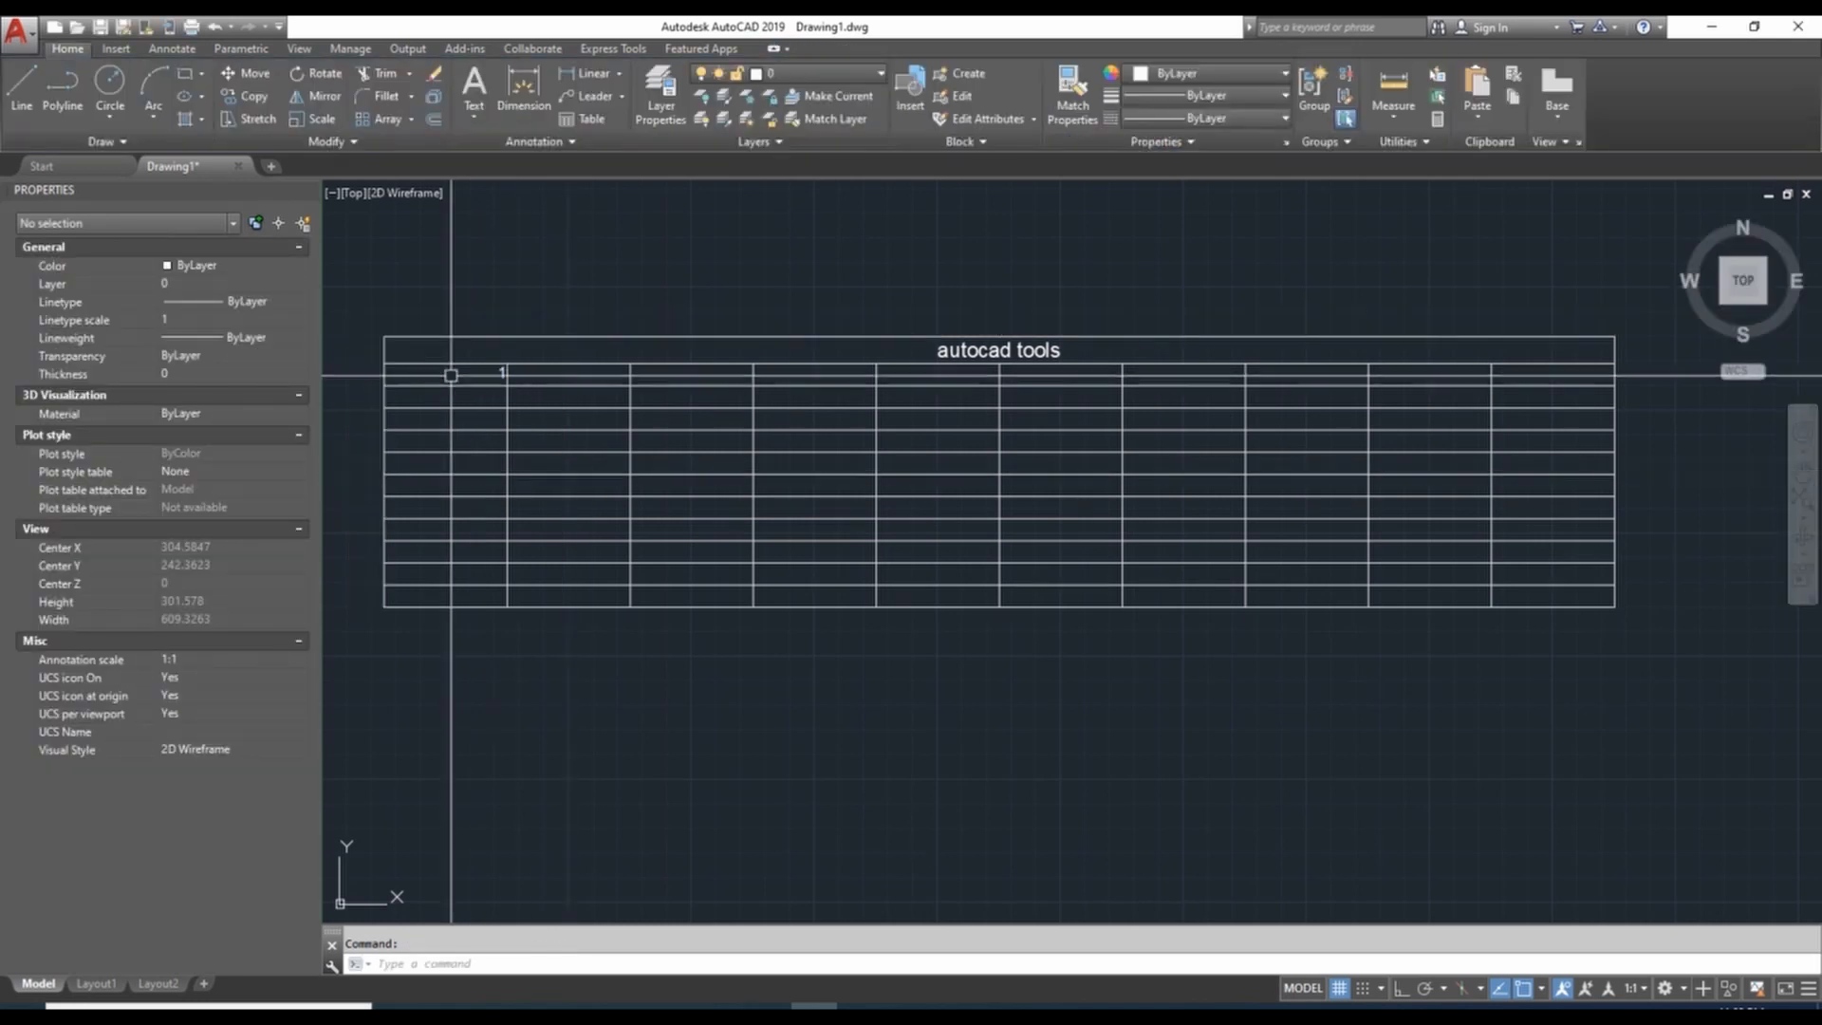
left_click(452, 374)
left_click(444, 358)
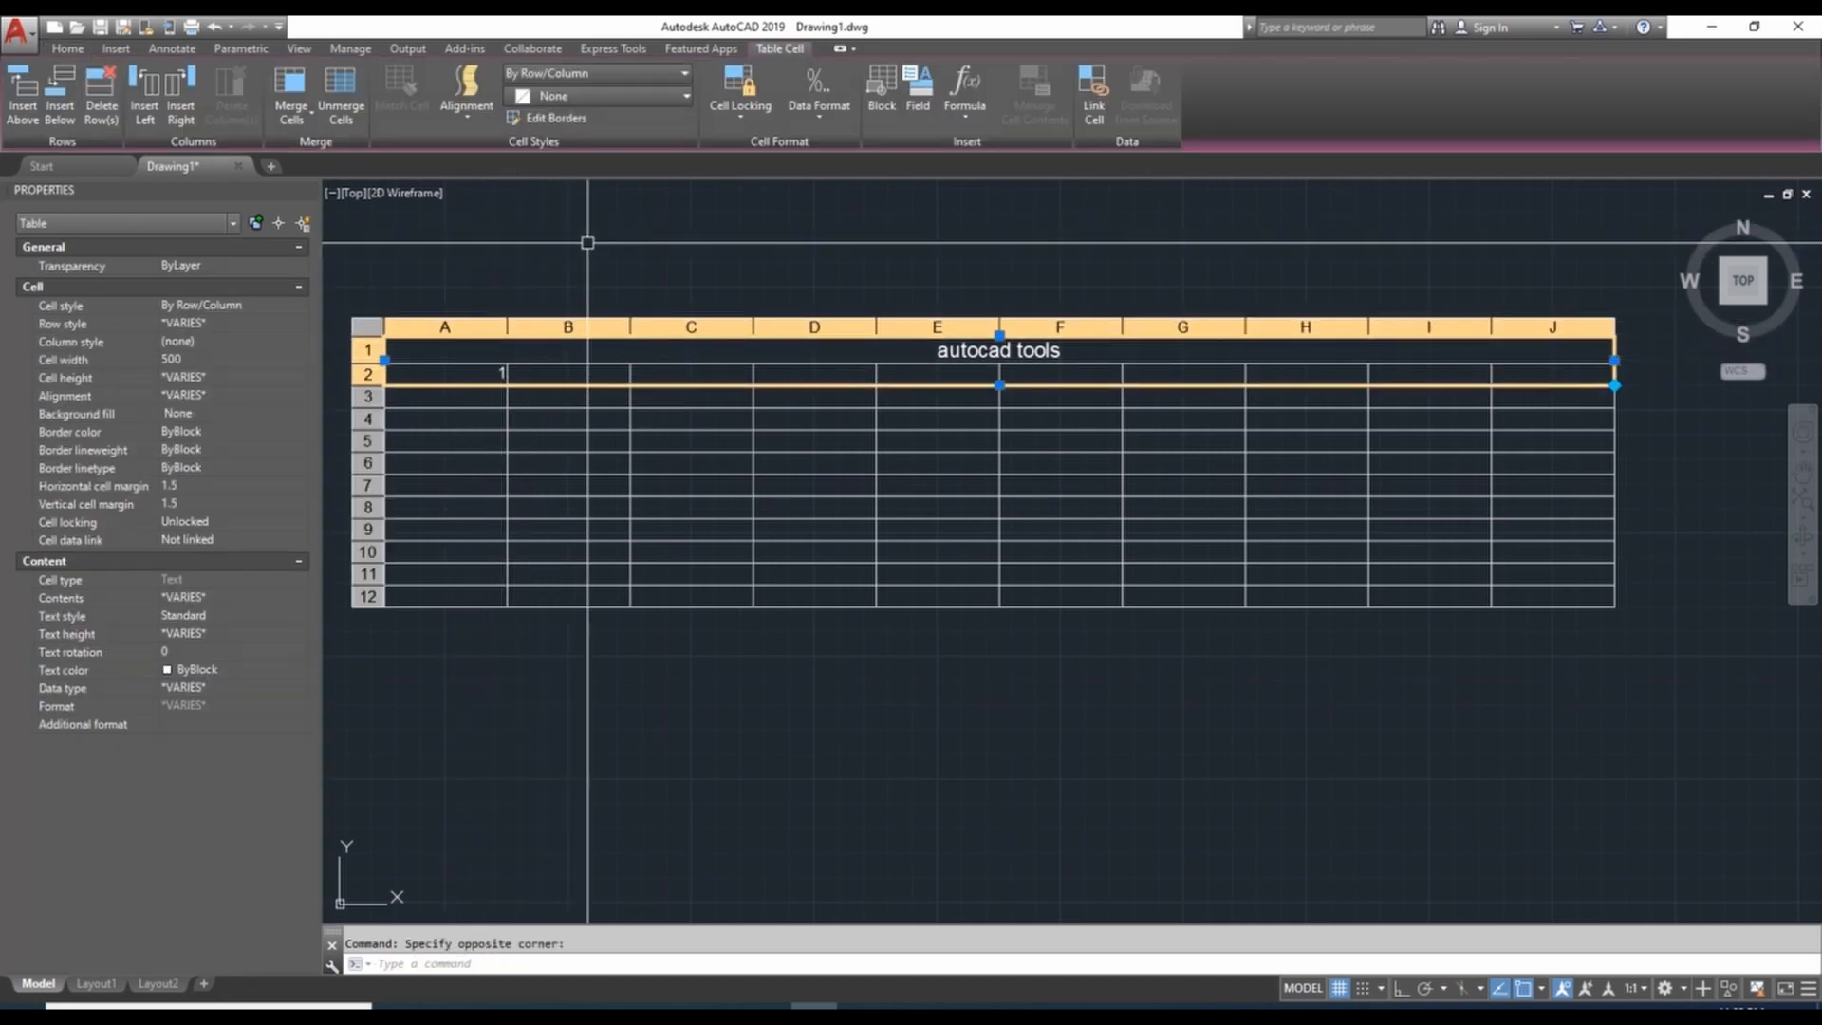
key("Escape")
scroll(497, 370, "up", 2)
left_click(527, 382)
left_click(521, 383)
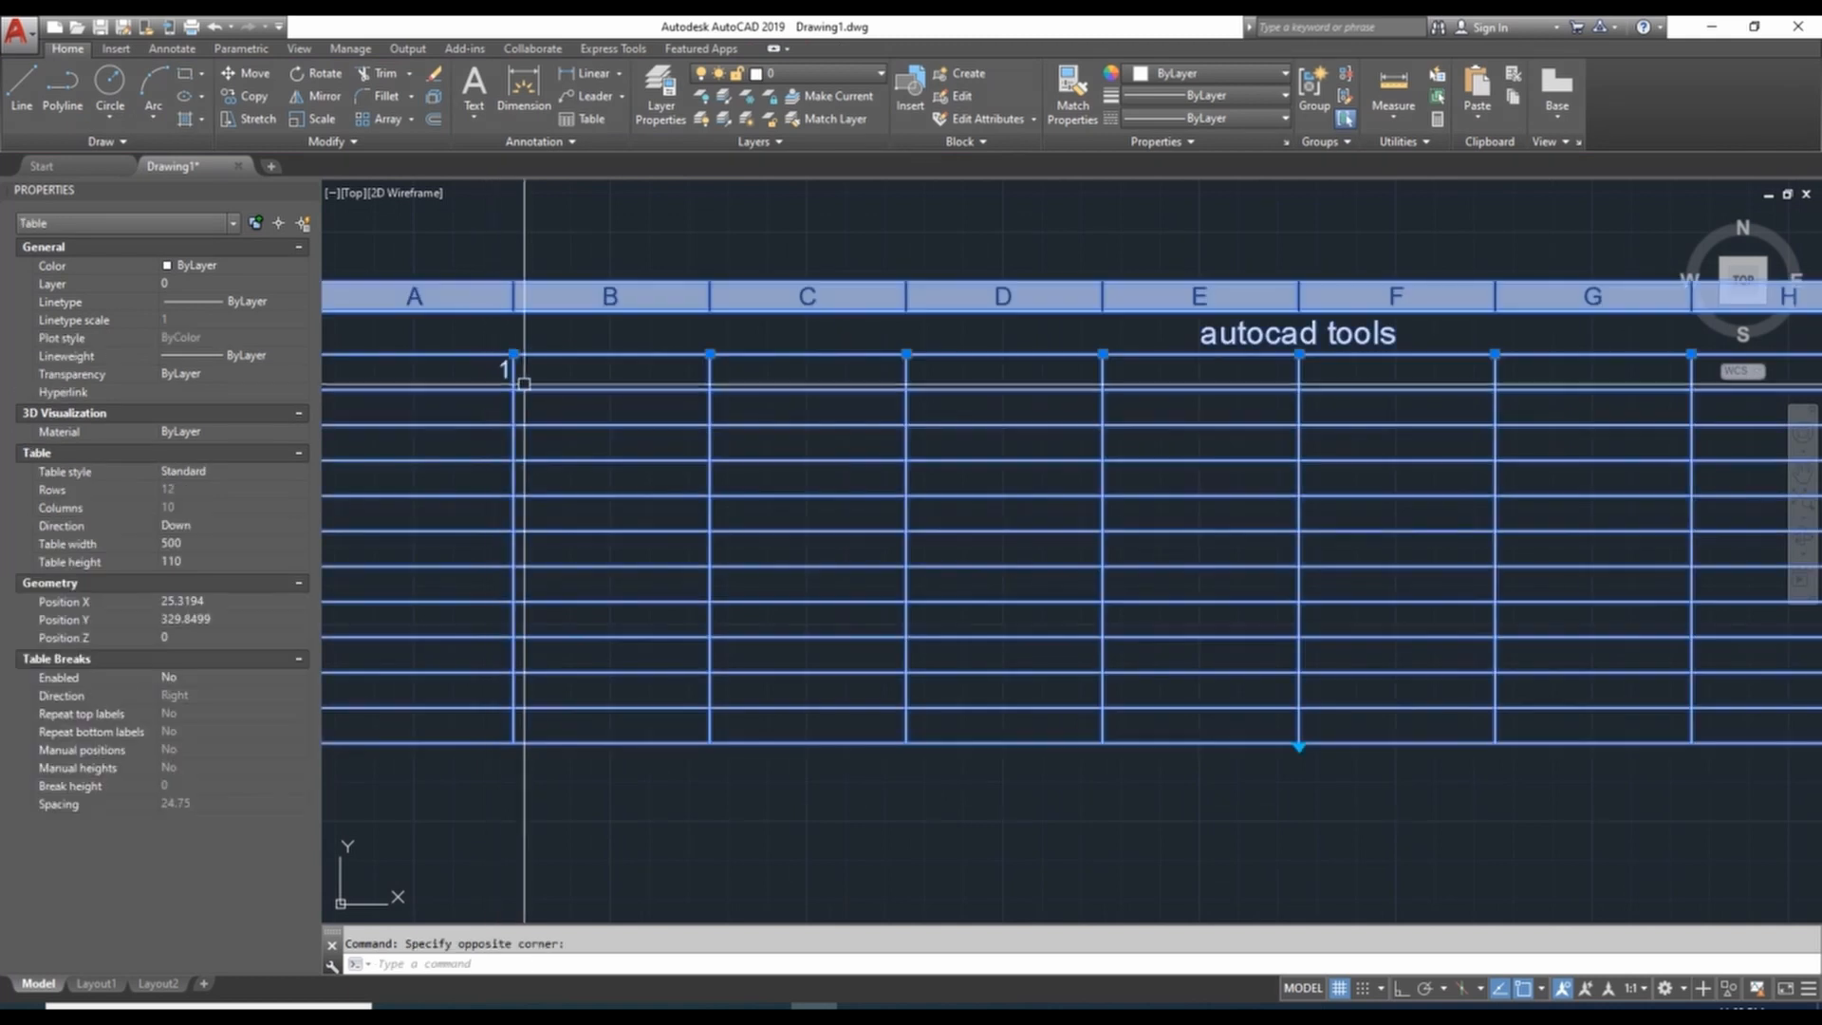
scroll(515, 384, "down", 4)
key("Escape")
left_click(503, 381)
left_click(488, 384)
double_click(488, 382)
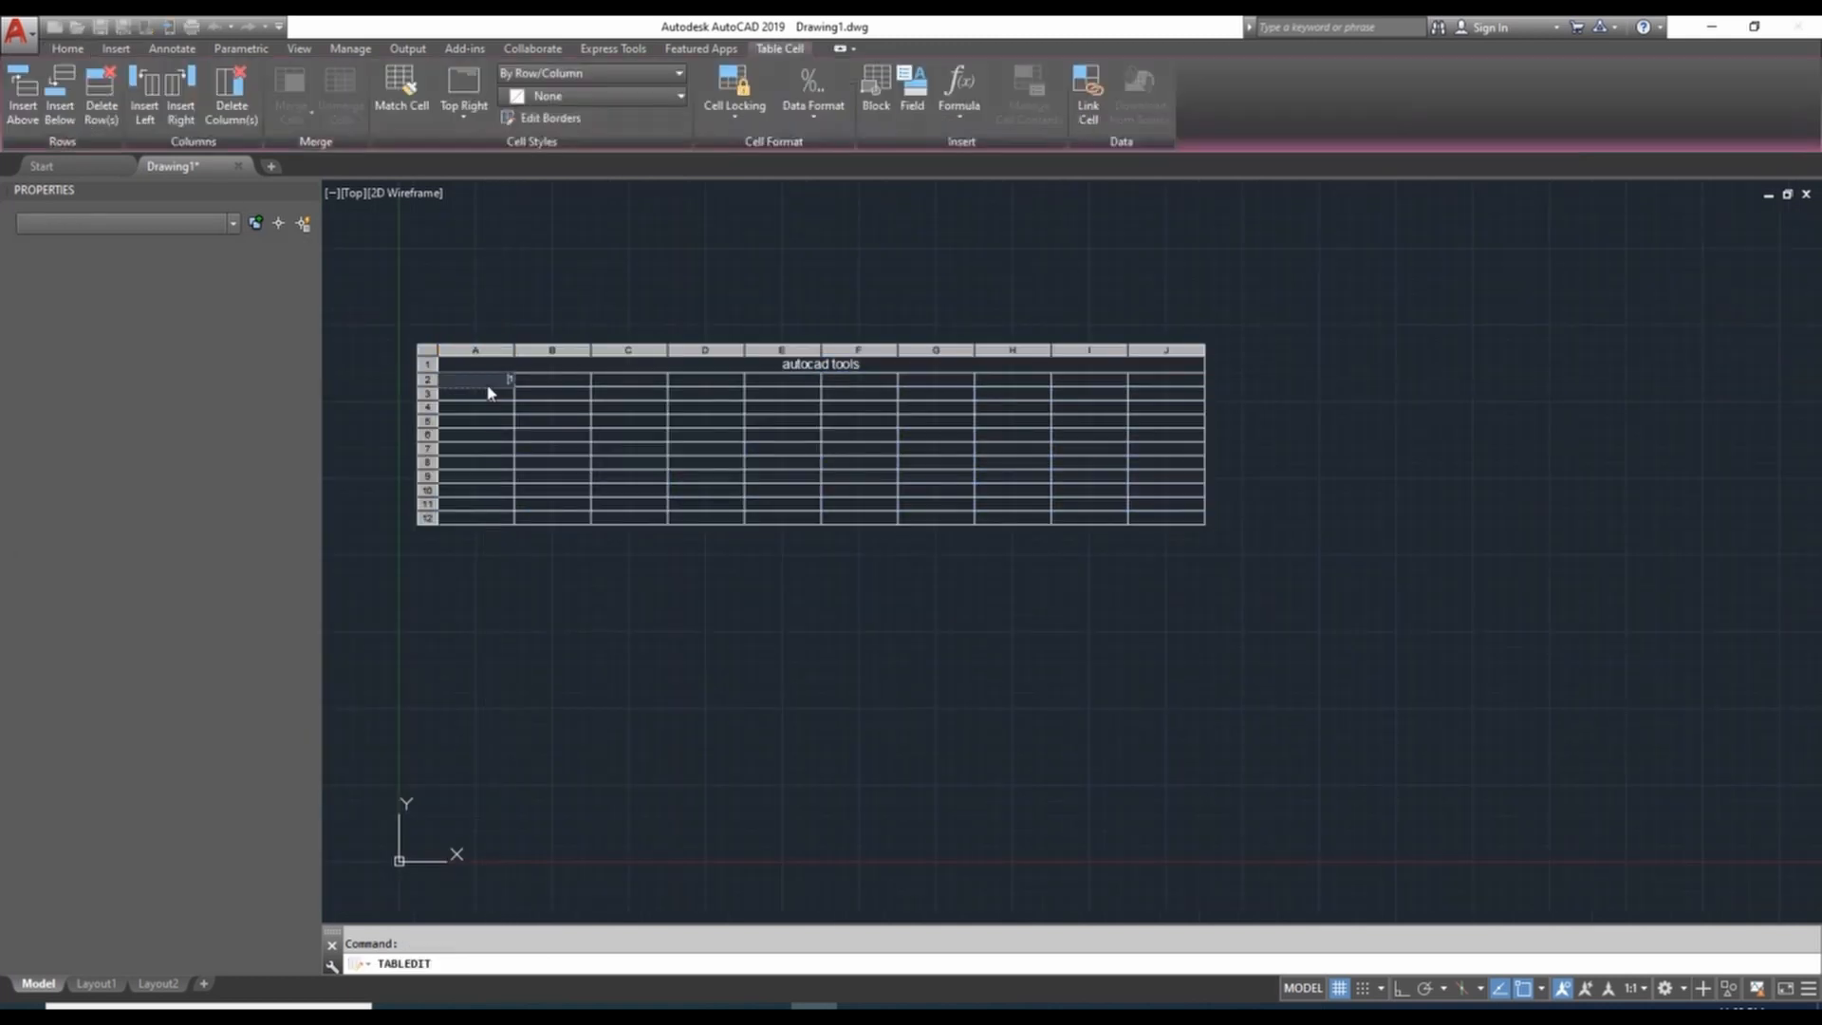
left_click(540, 384)
Step: Enter 1233 in cell B2 of the table
left_click(563, 382)
left_click(565, 377)
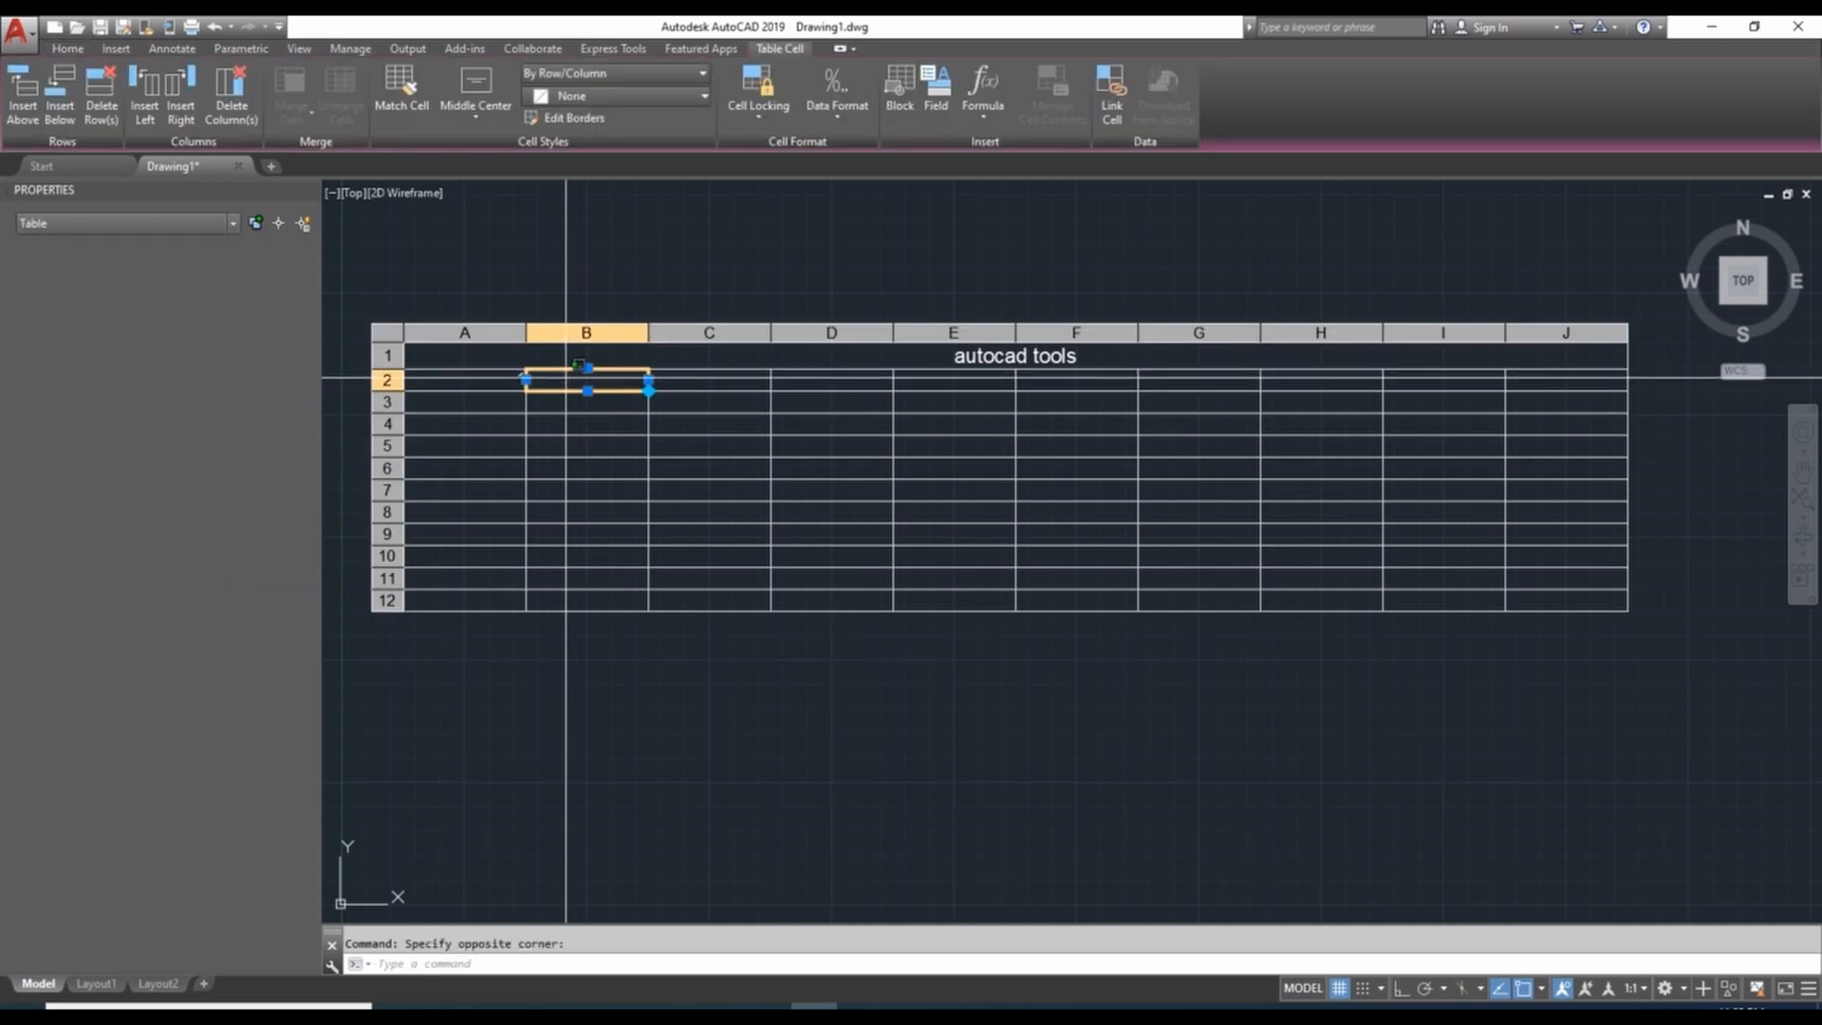
double_click(567, 379)
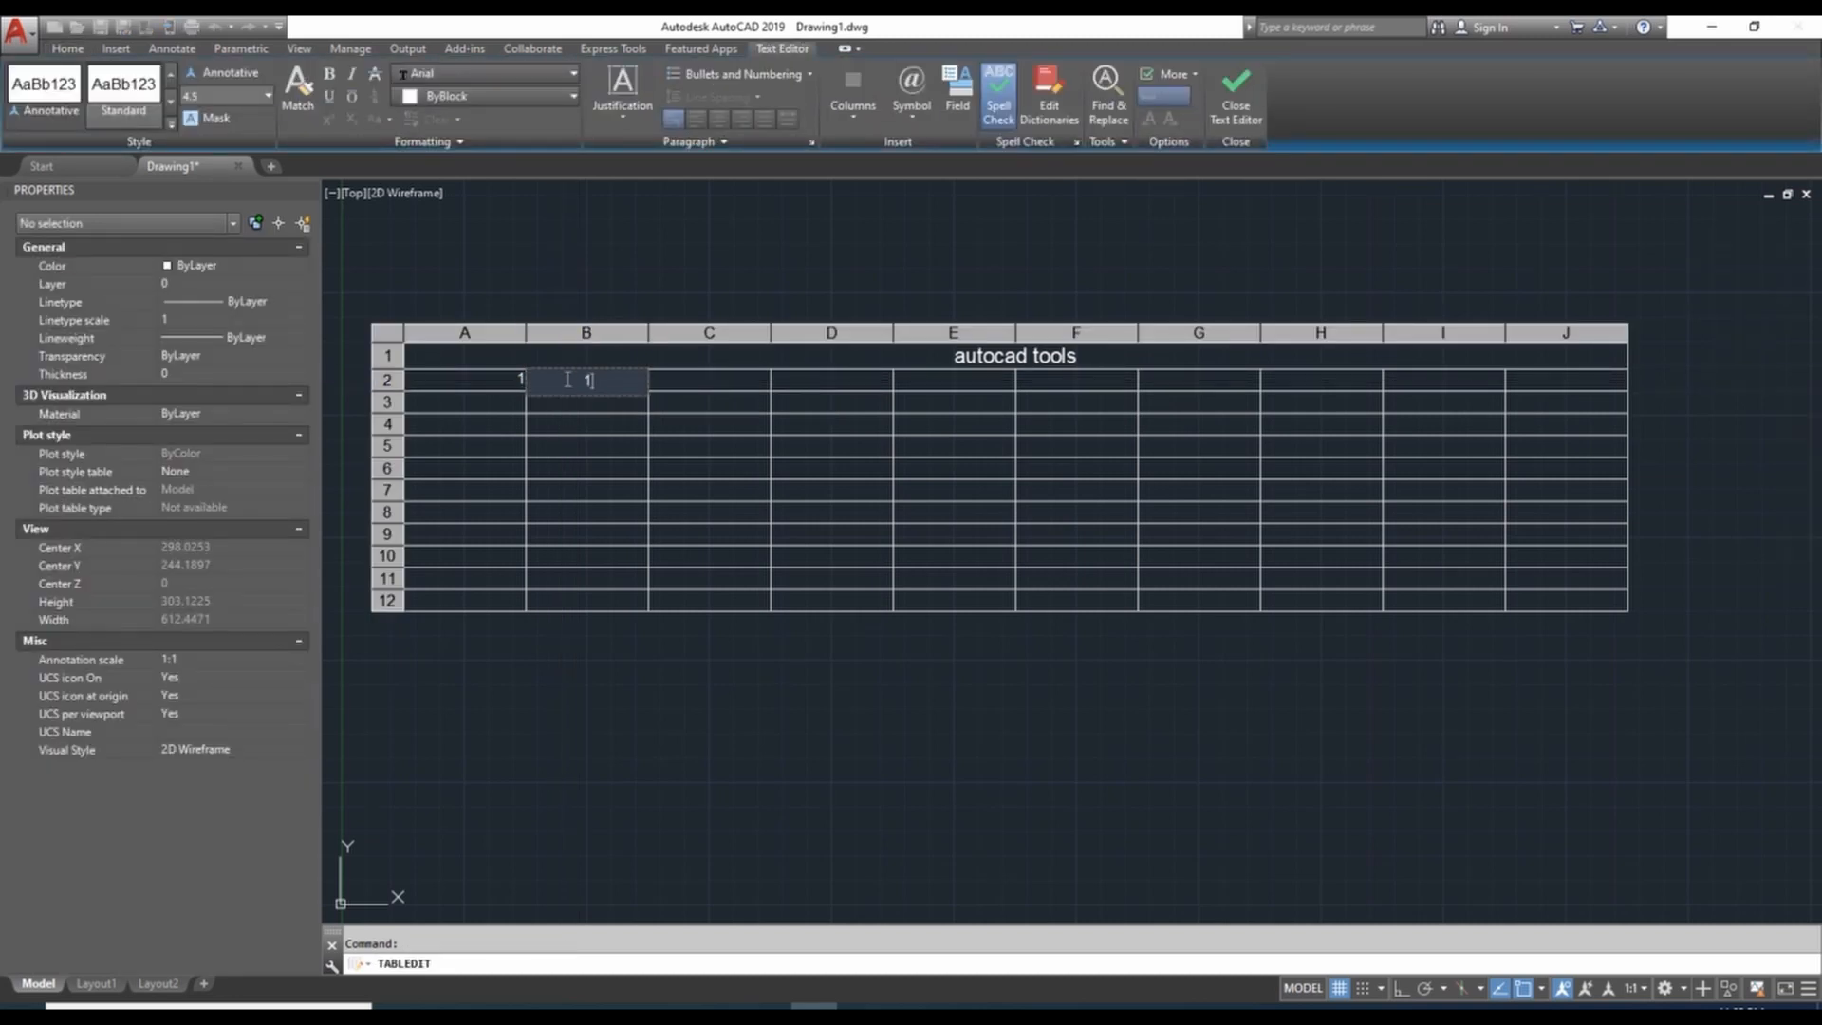
type("1233")
left_click(600, 424)
Step: Enter "title block" in cell C4 of the table
left_click_drag(687, 426, 685, 448)
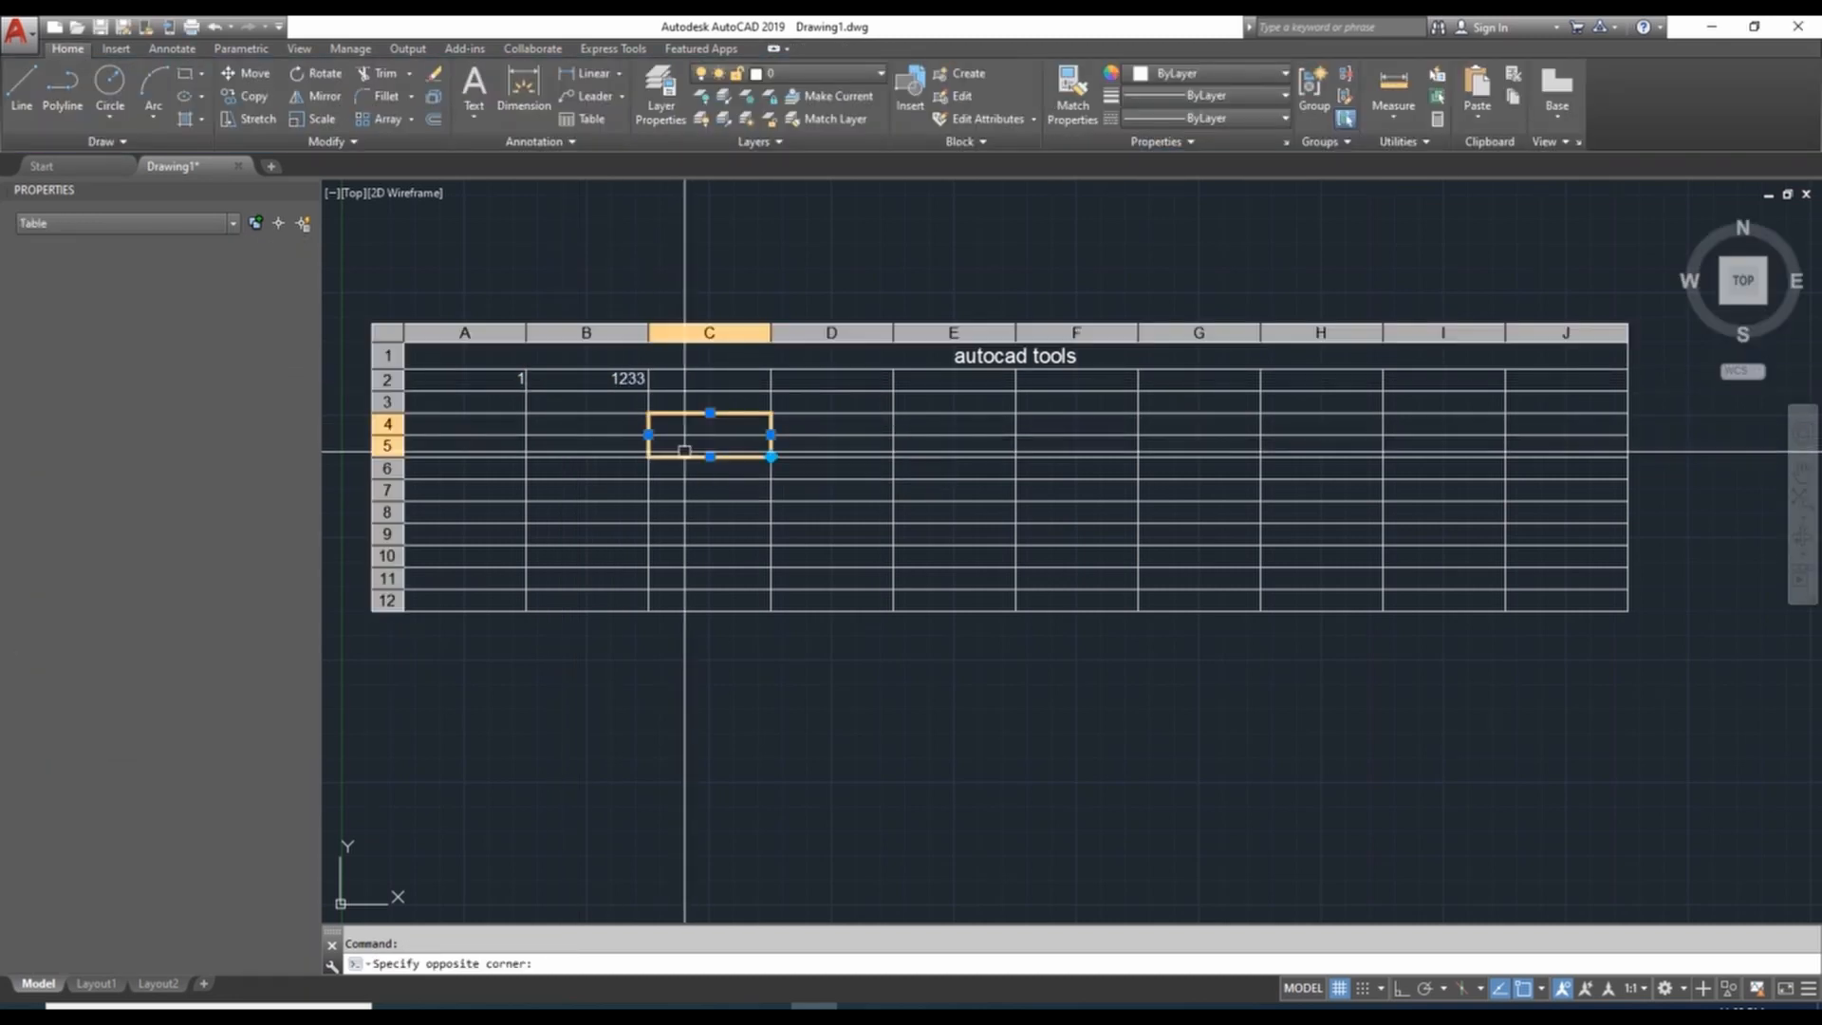
key("Escape")
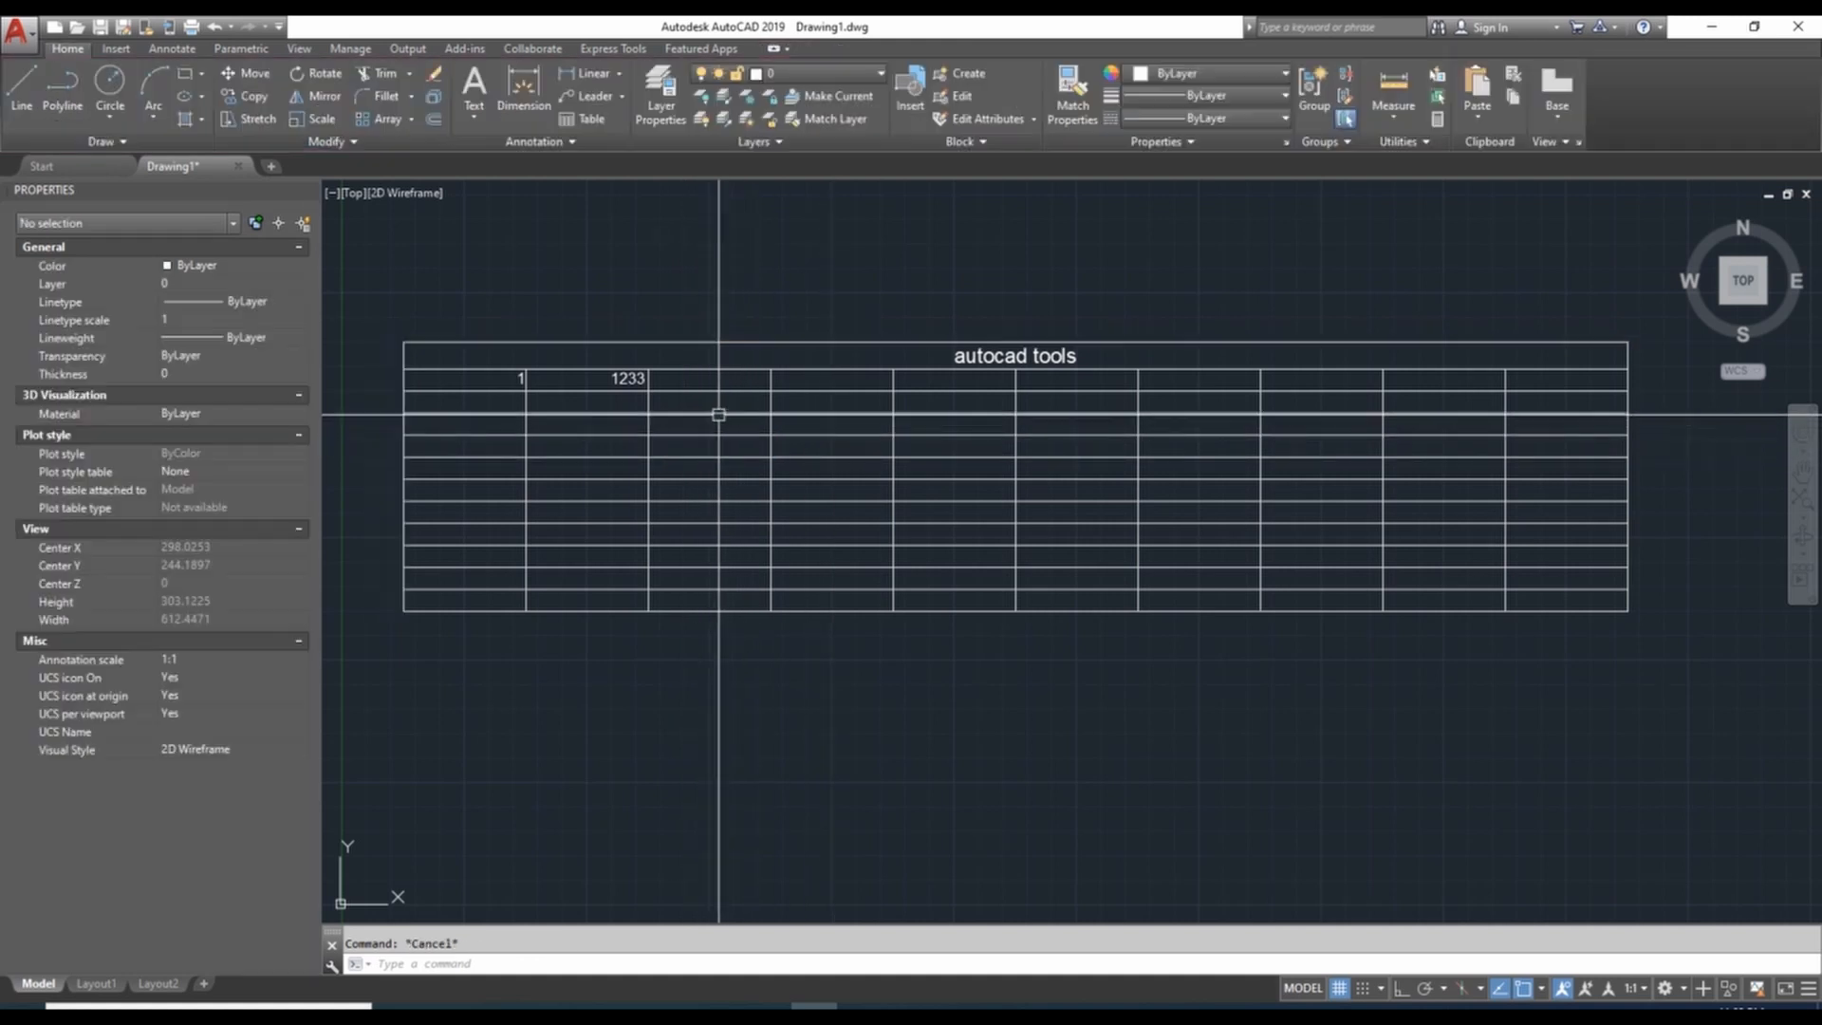
left_click(720, 432)
double_click(708, 425)
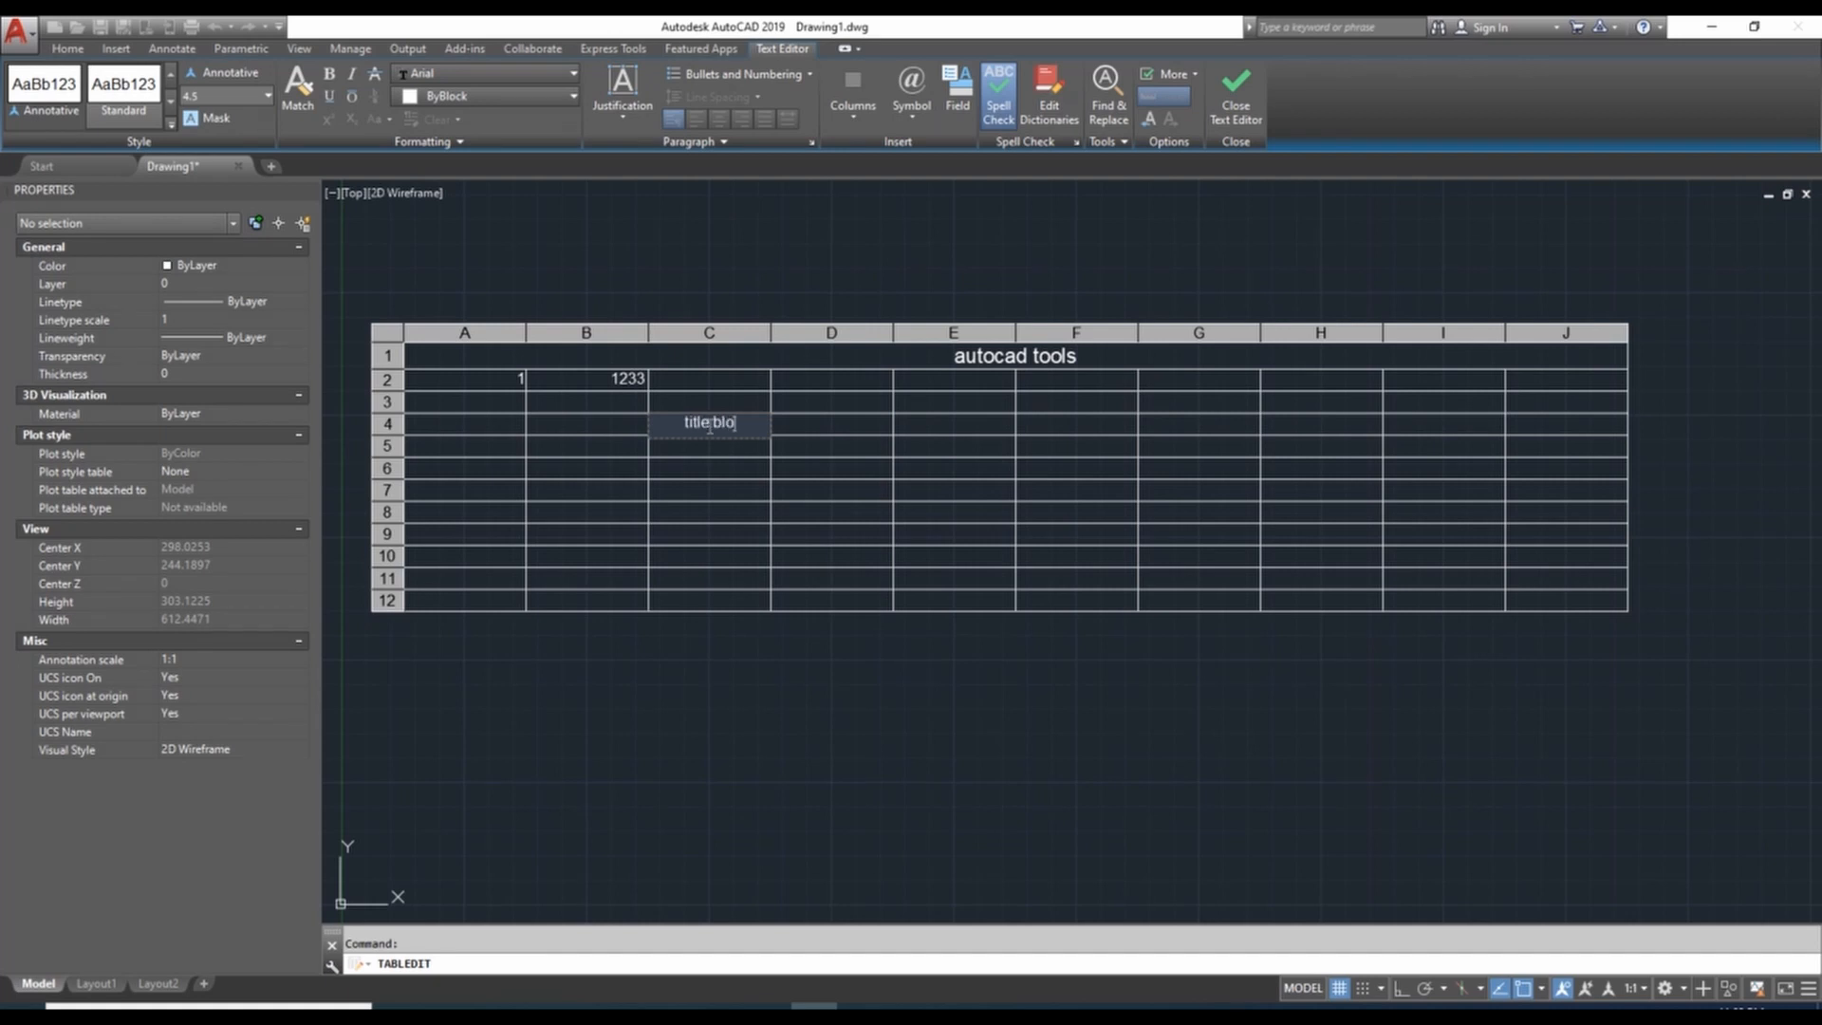
left_click(836, 529)
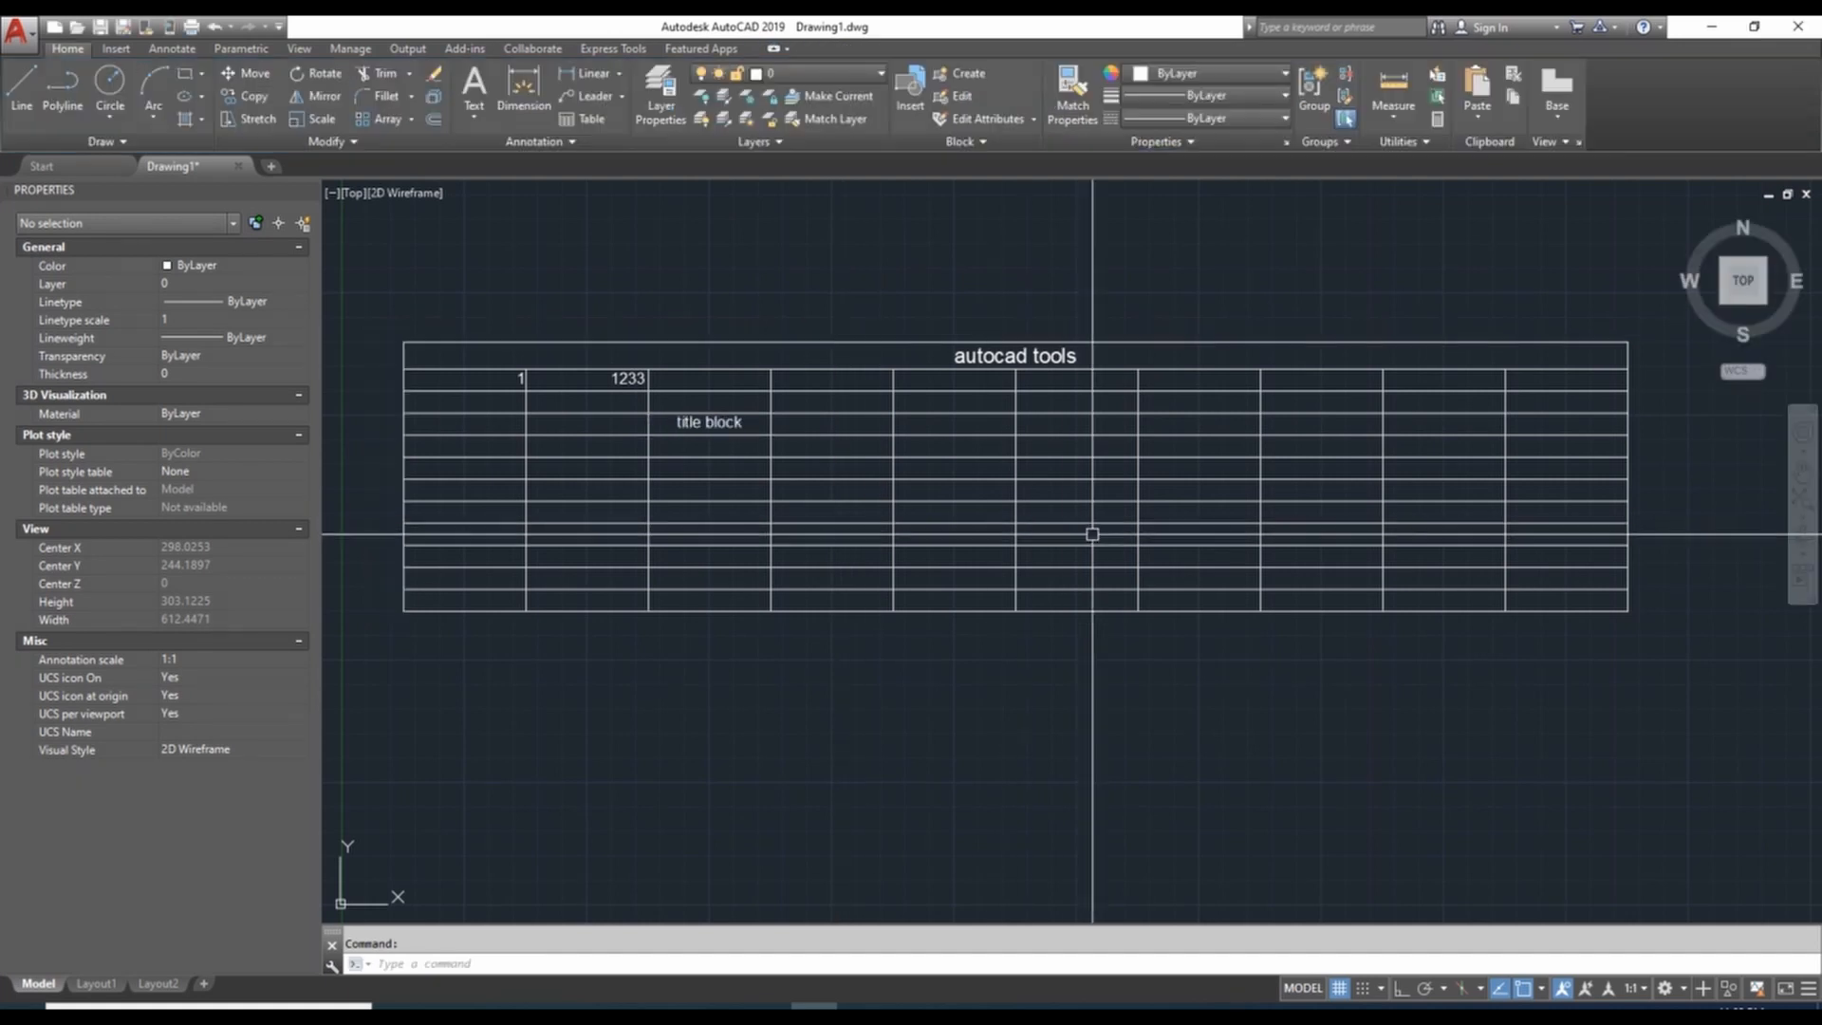
Step: Enter "sheet" in cell F8 of the table
left_click(1118, 501)
left_click(1104, 504)
double_click(1098, 509)
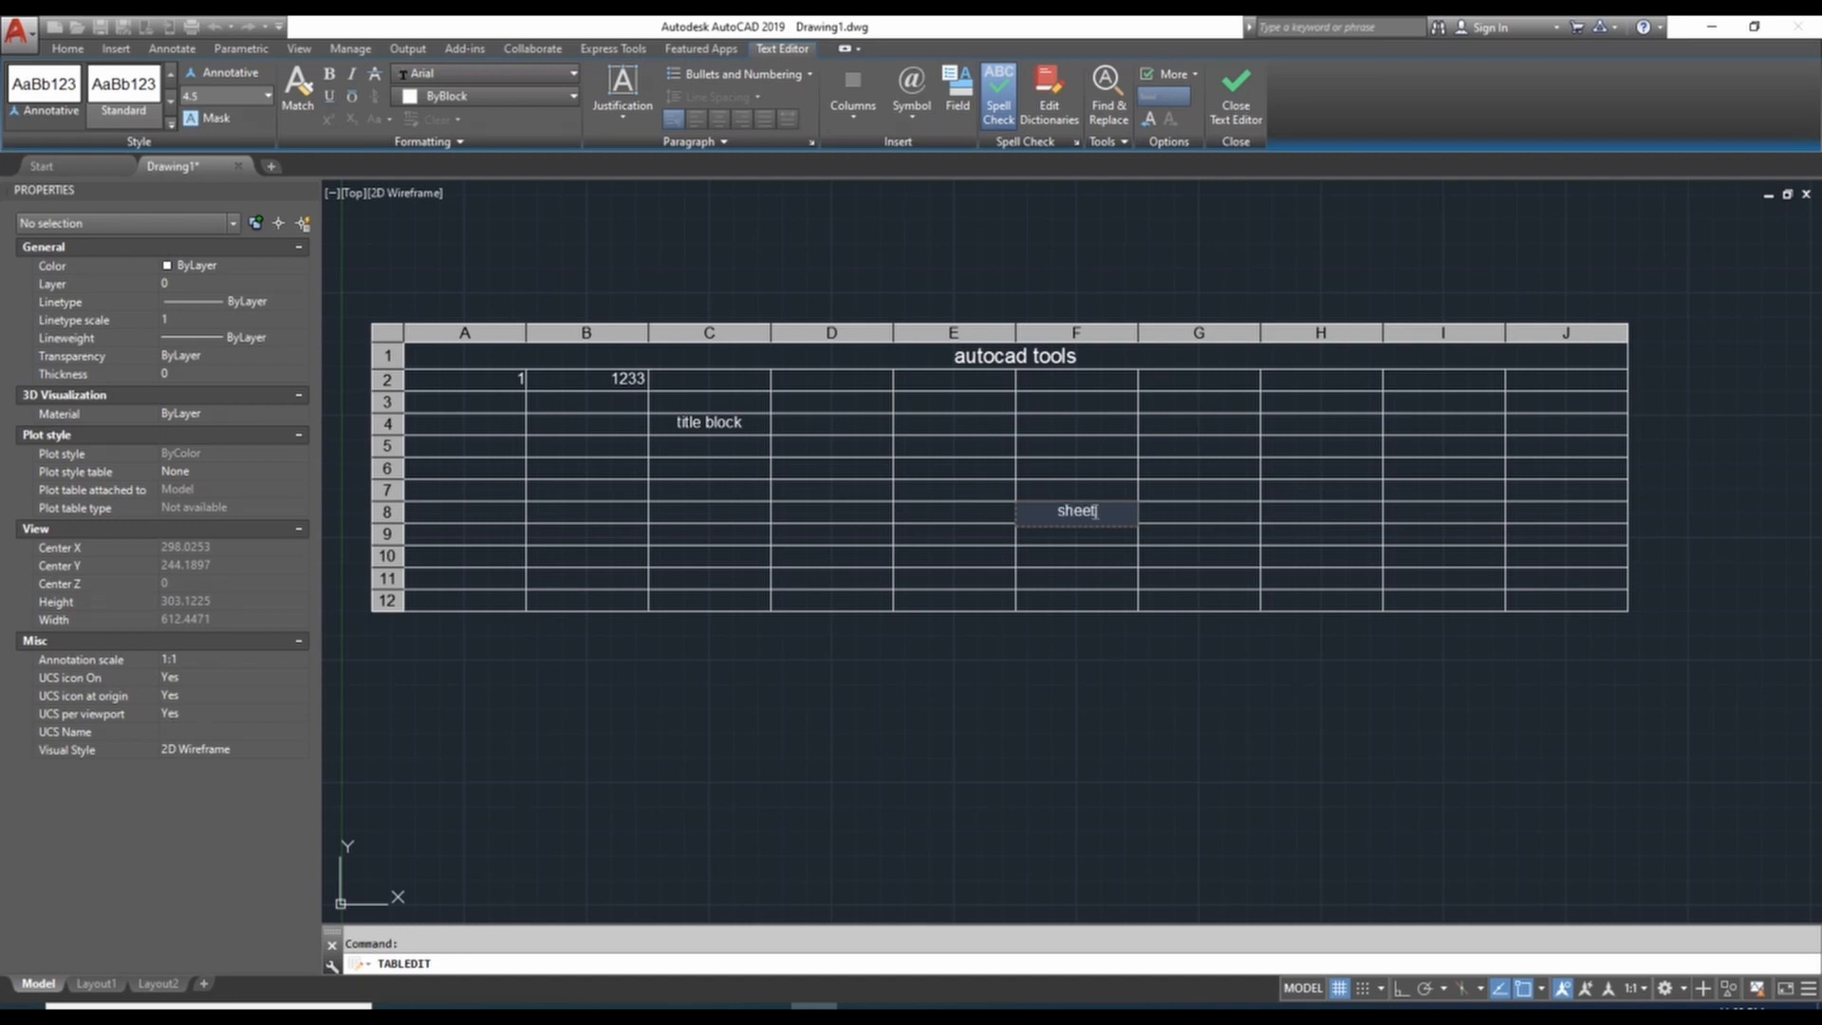
left_click(1247, 645)
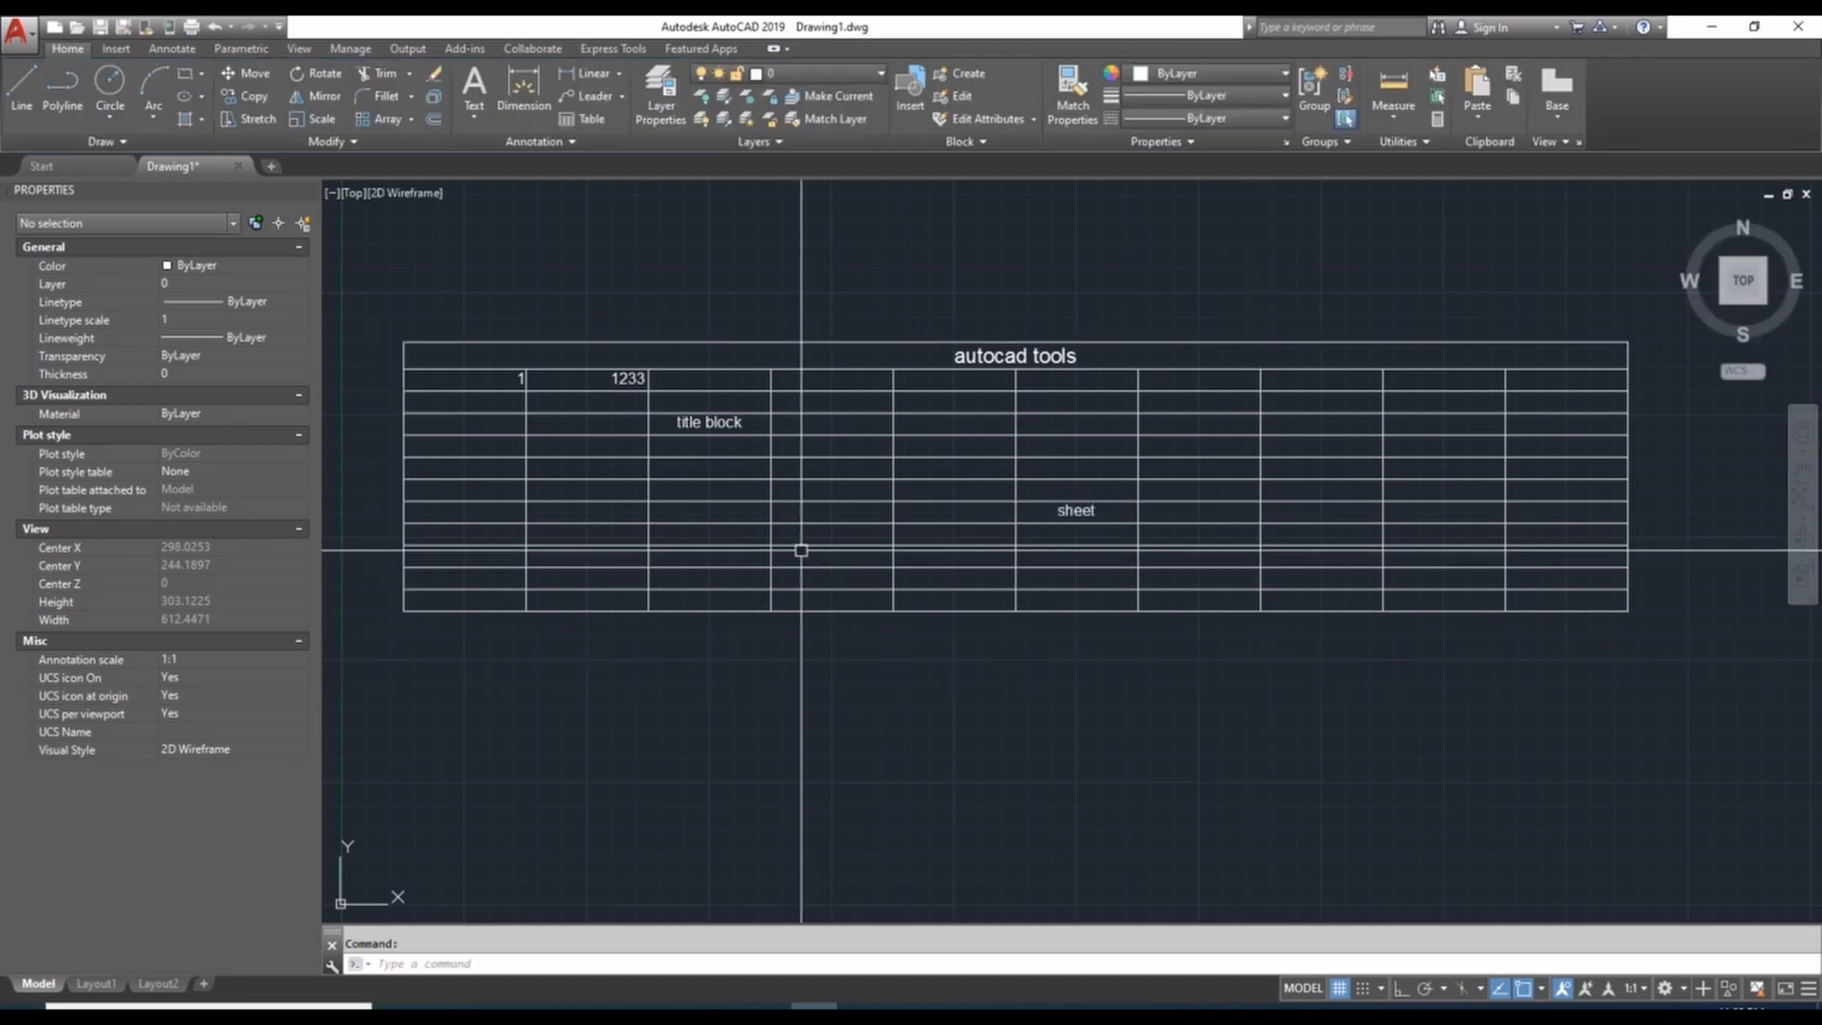
Step: Activate table breaking on the whole table with a break height of 110
left_click_drag(778, 499, 854, 553)
left_click(772, 498)
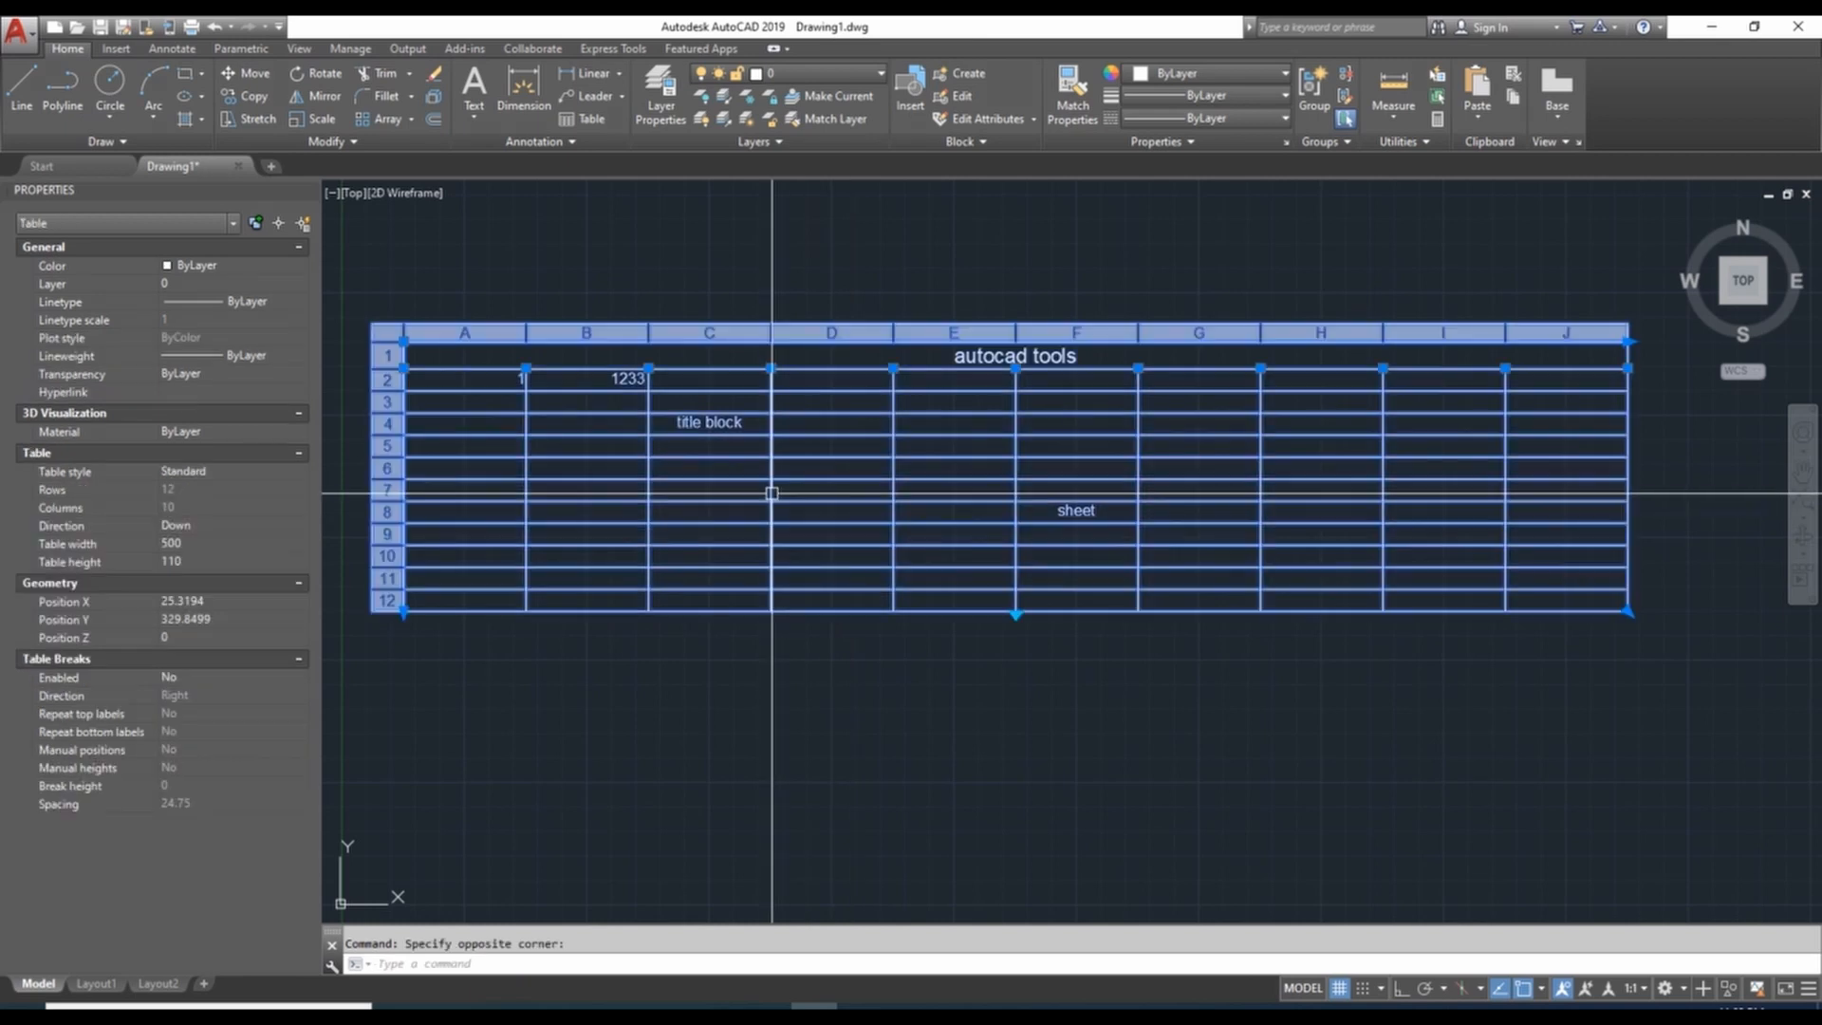
middle_click_drag(823, 552, 850, 506)
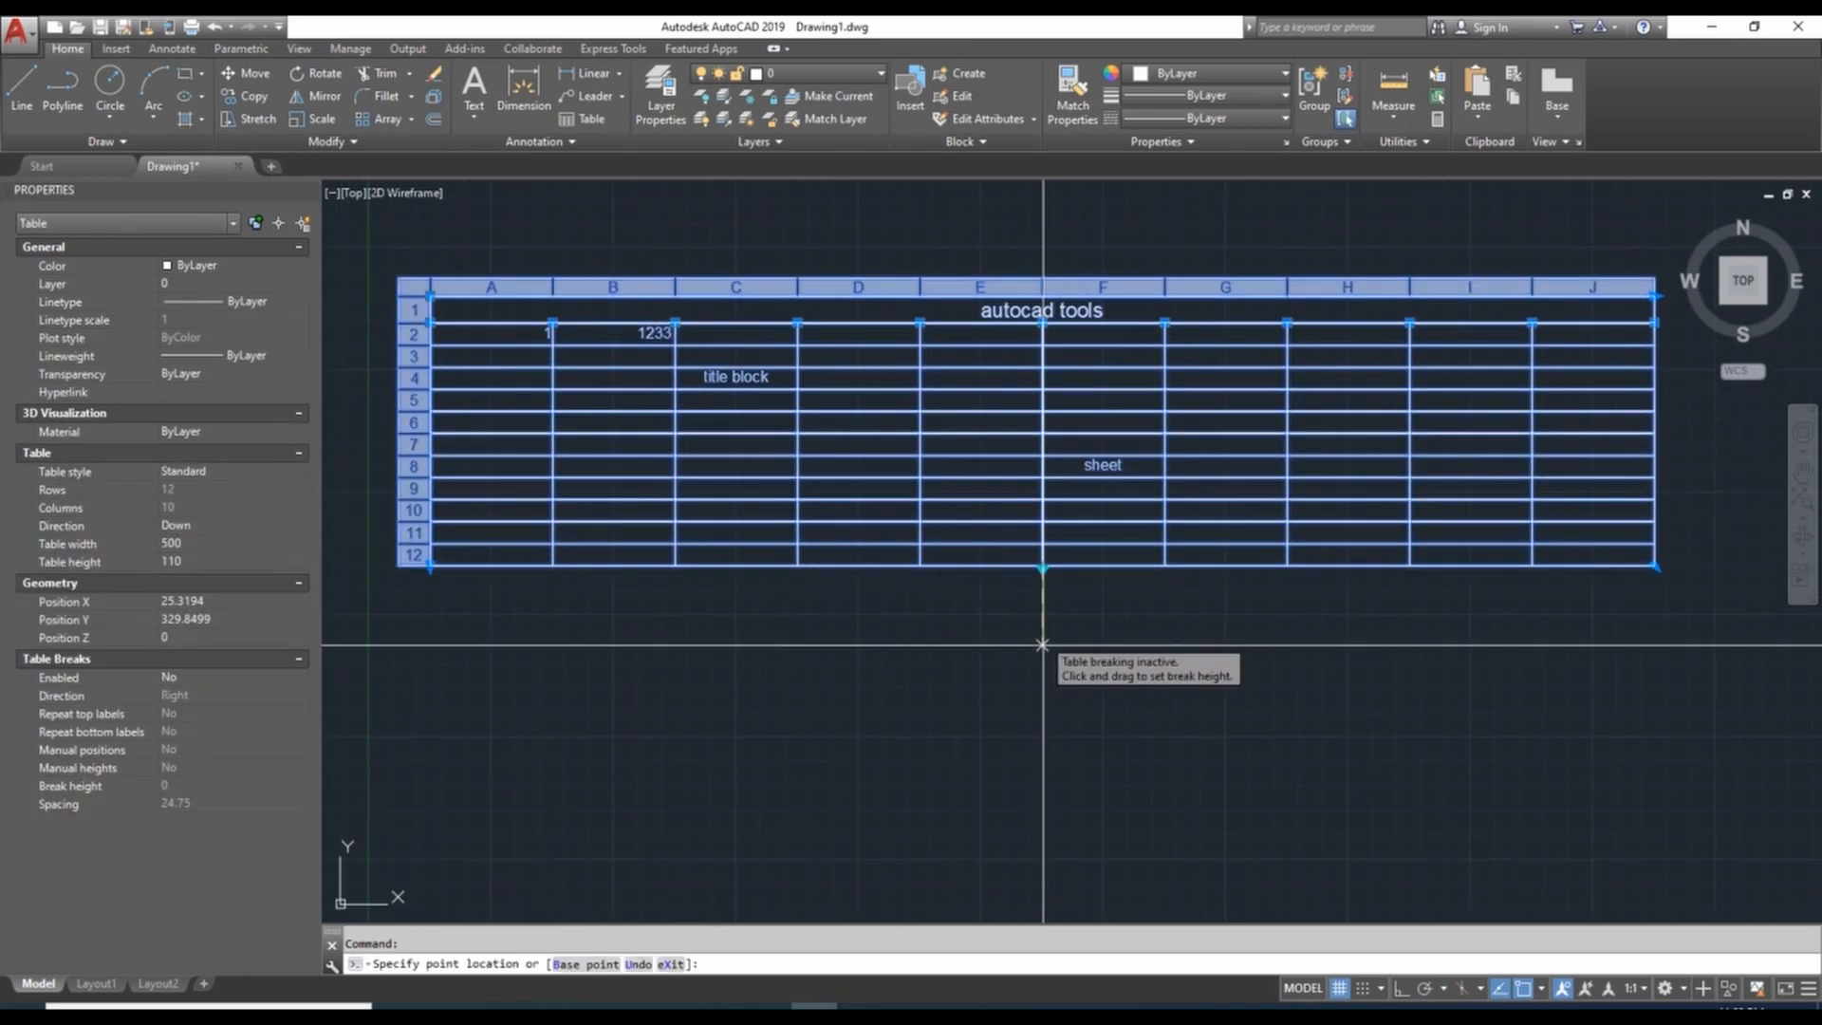
left_click(1043, 564)
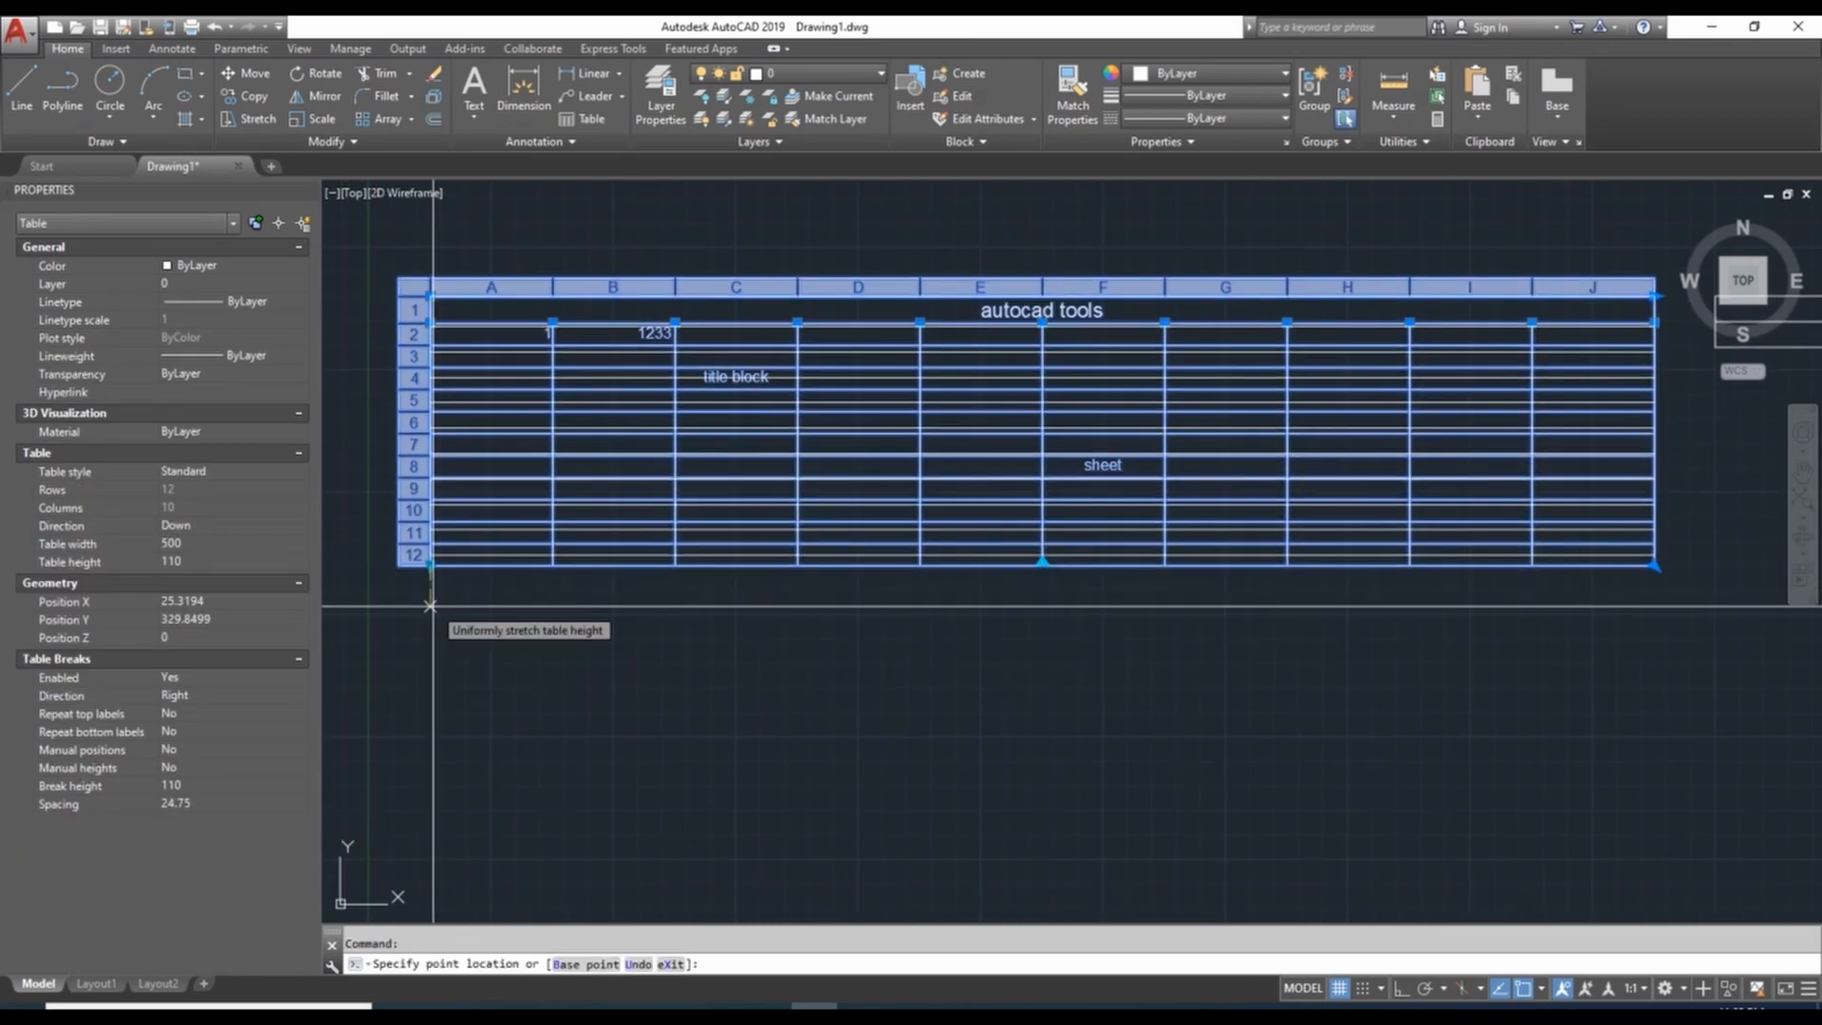
Step: Uniformly stretch the table's height to about 137 and leave the table selected
left_click(466, 622)
scroll(842, 602, "down", 3)
middle_click_drag(841, 601, 870, 578)
key("ctrl+z")
scroll(872, 575, "up", 4)
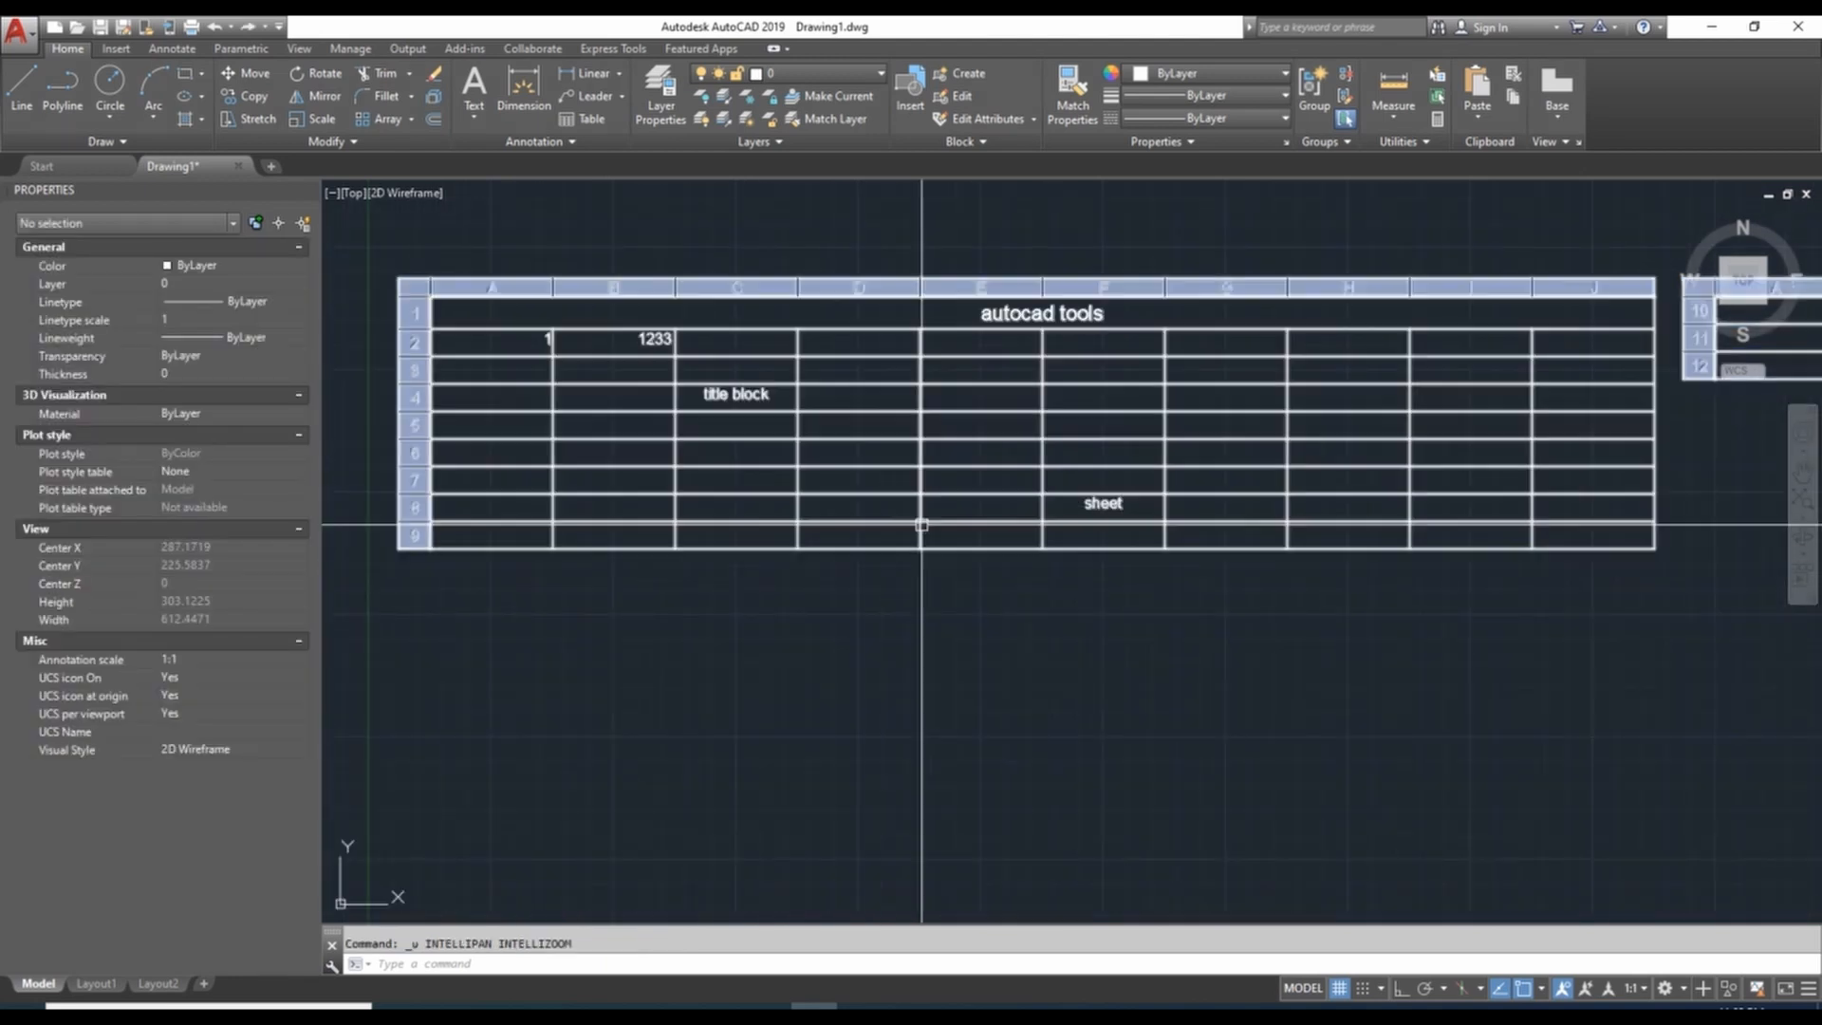
left_click(935, 438)
left_click(903, 447)
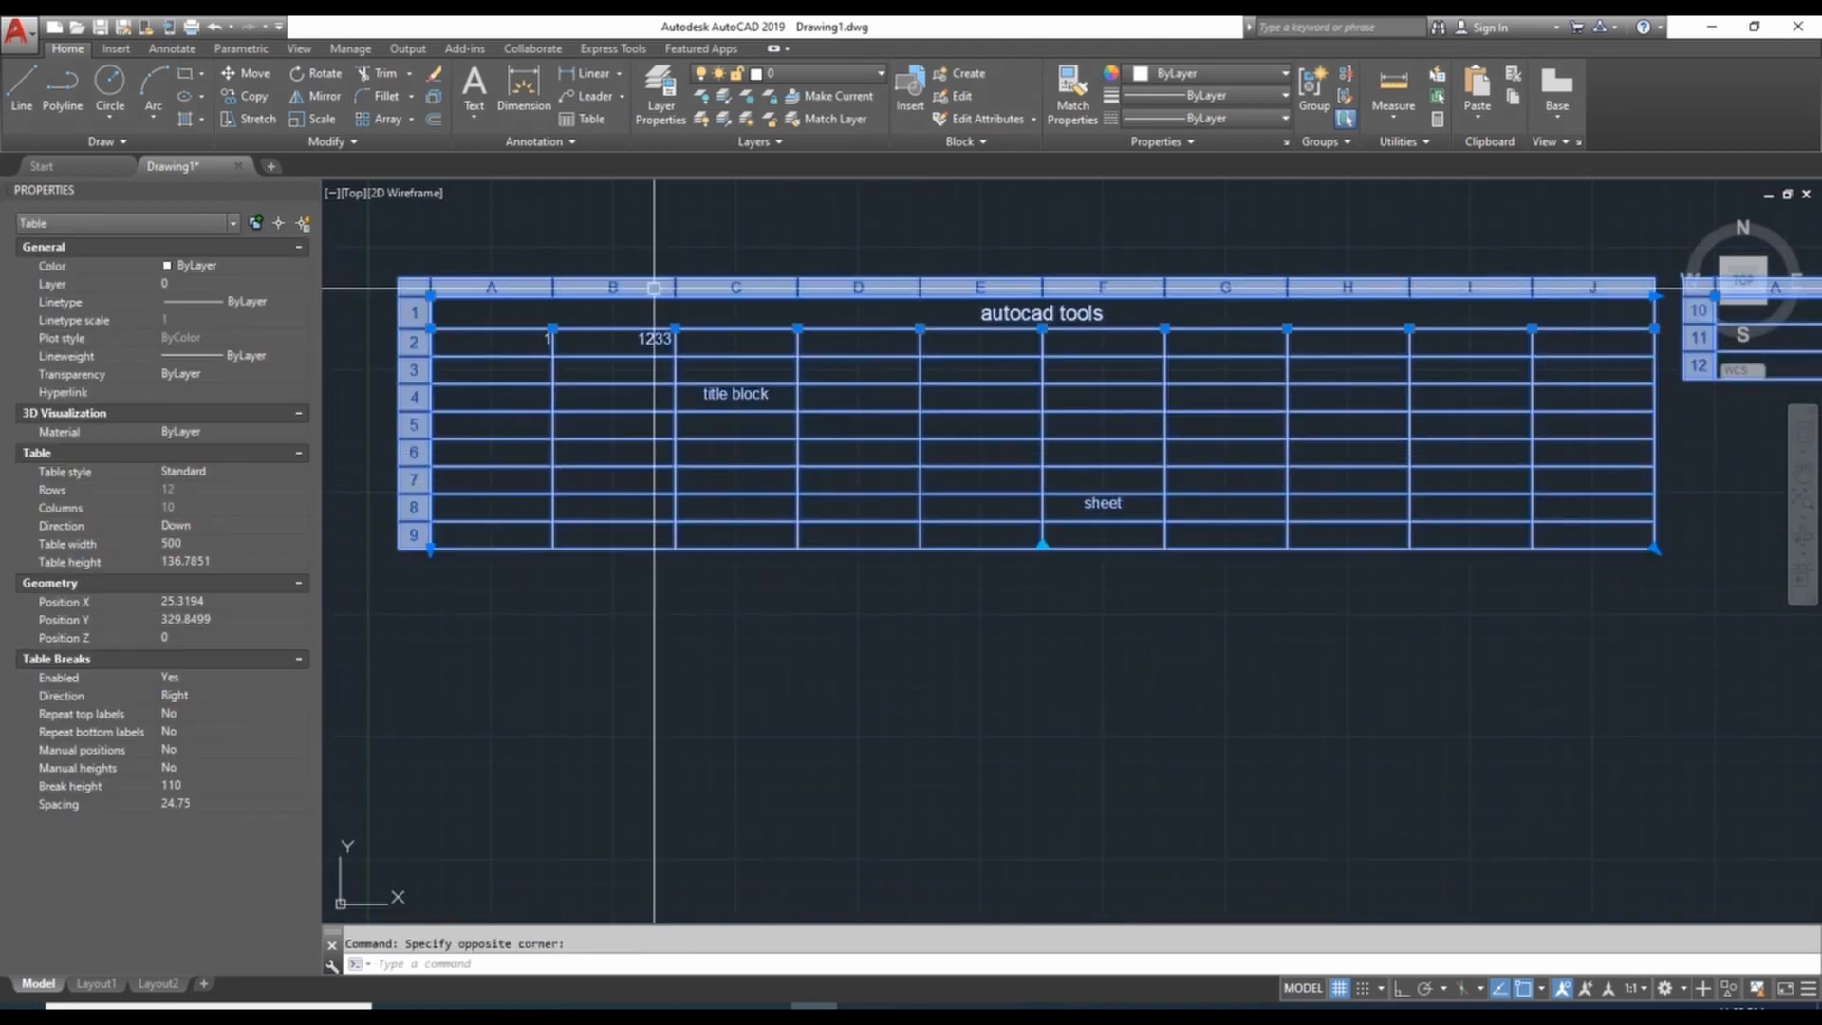
Step: Insert a second empty table, with many more columns and data rows, below the existing one
left_click(581, 119)
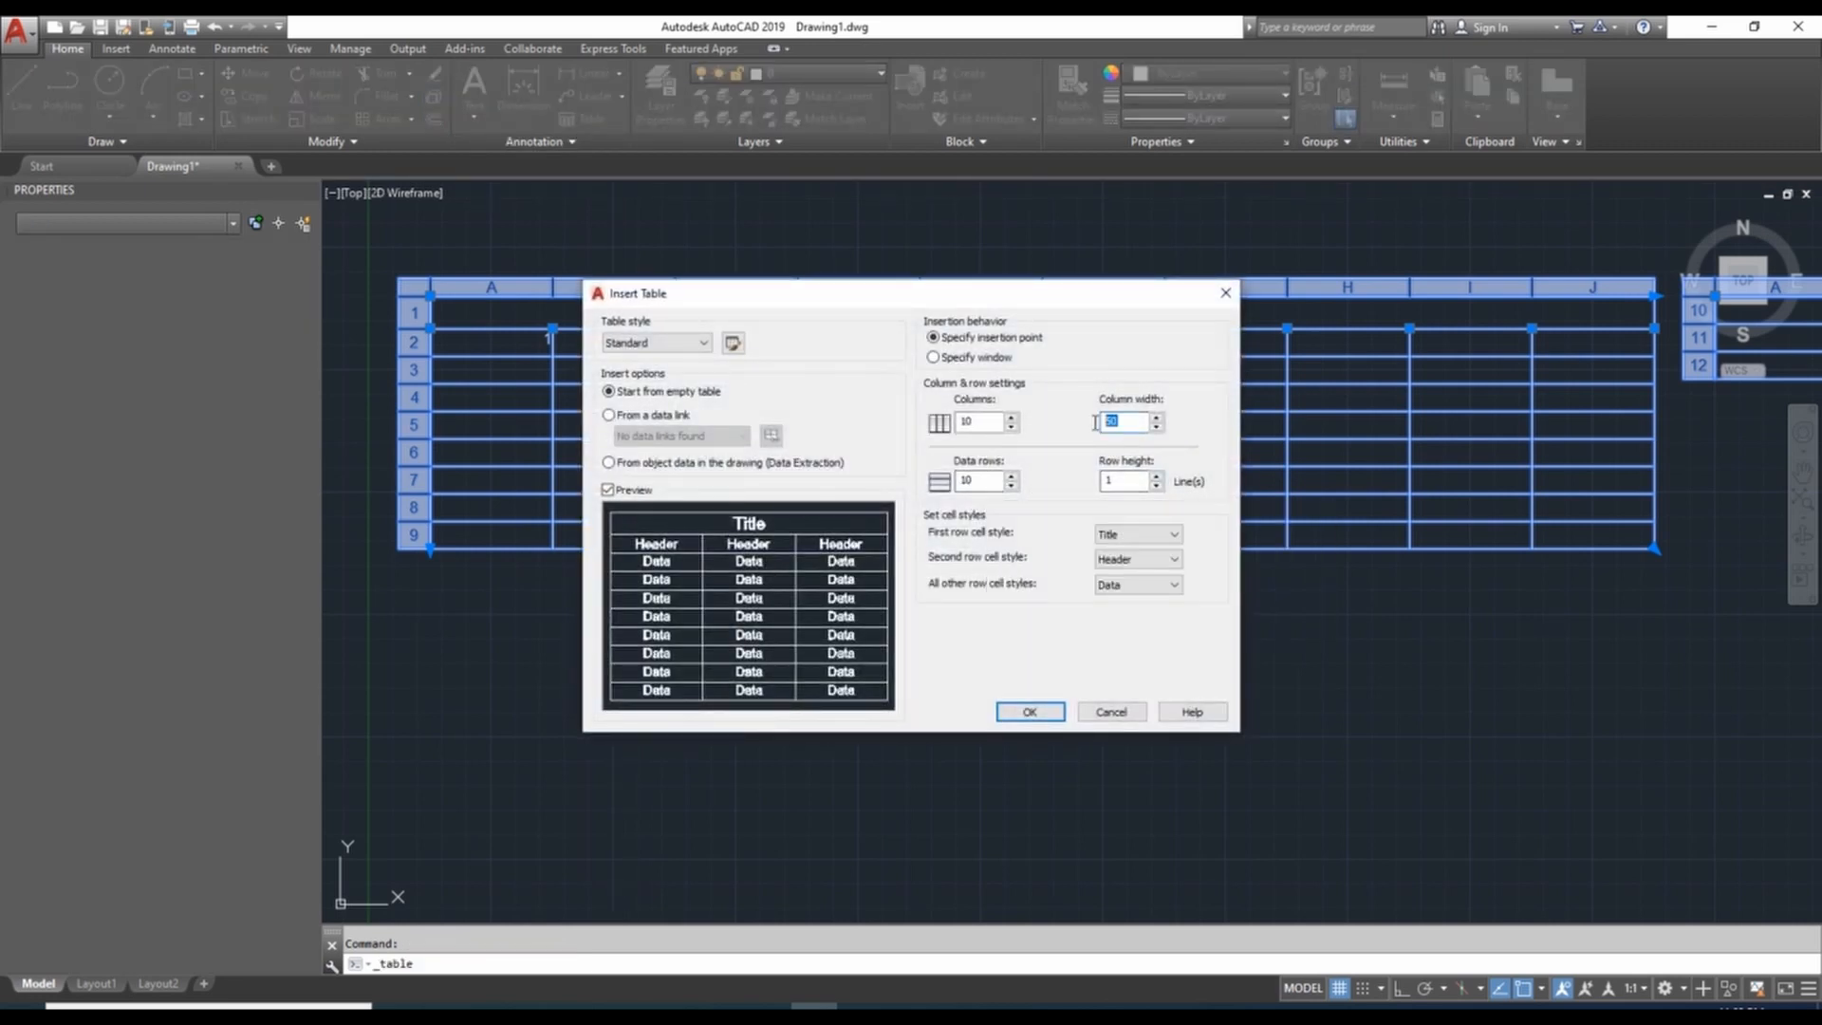
left_click(1012, 427)
left_click(1027, 712)
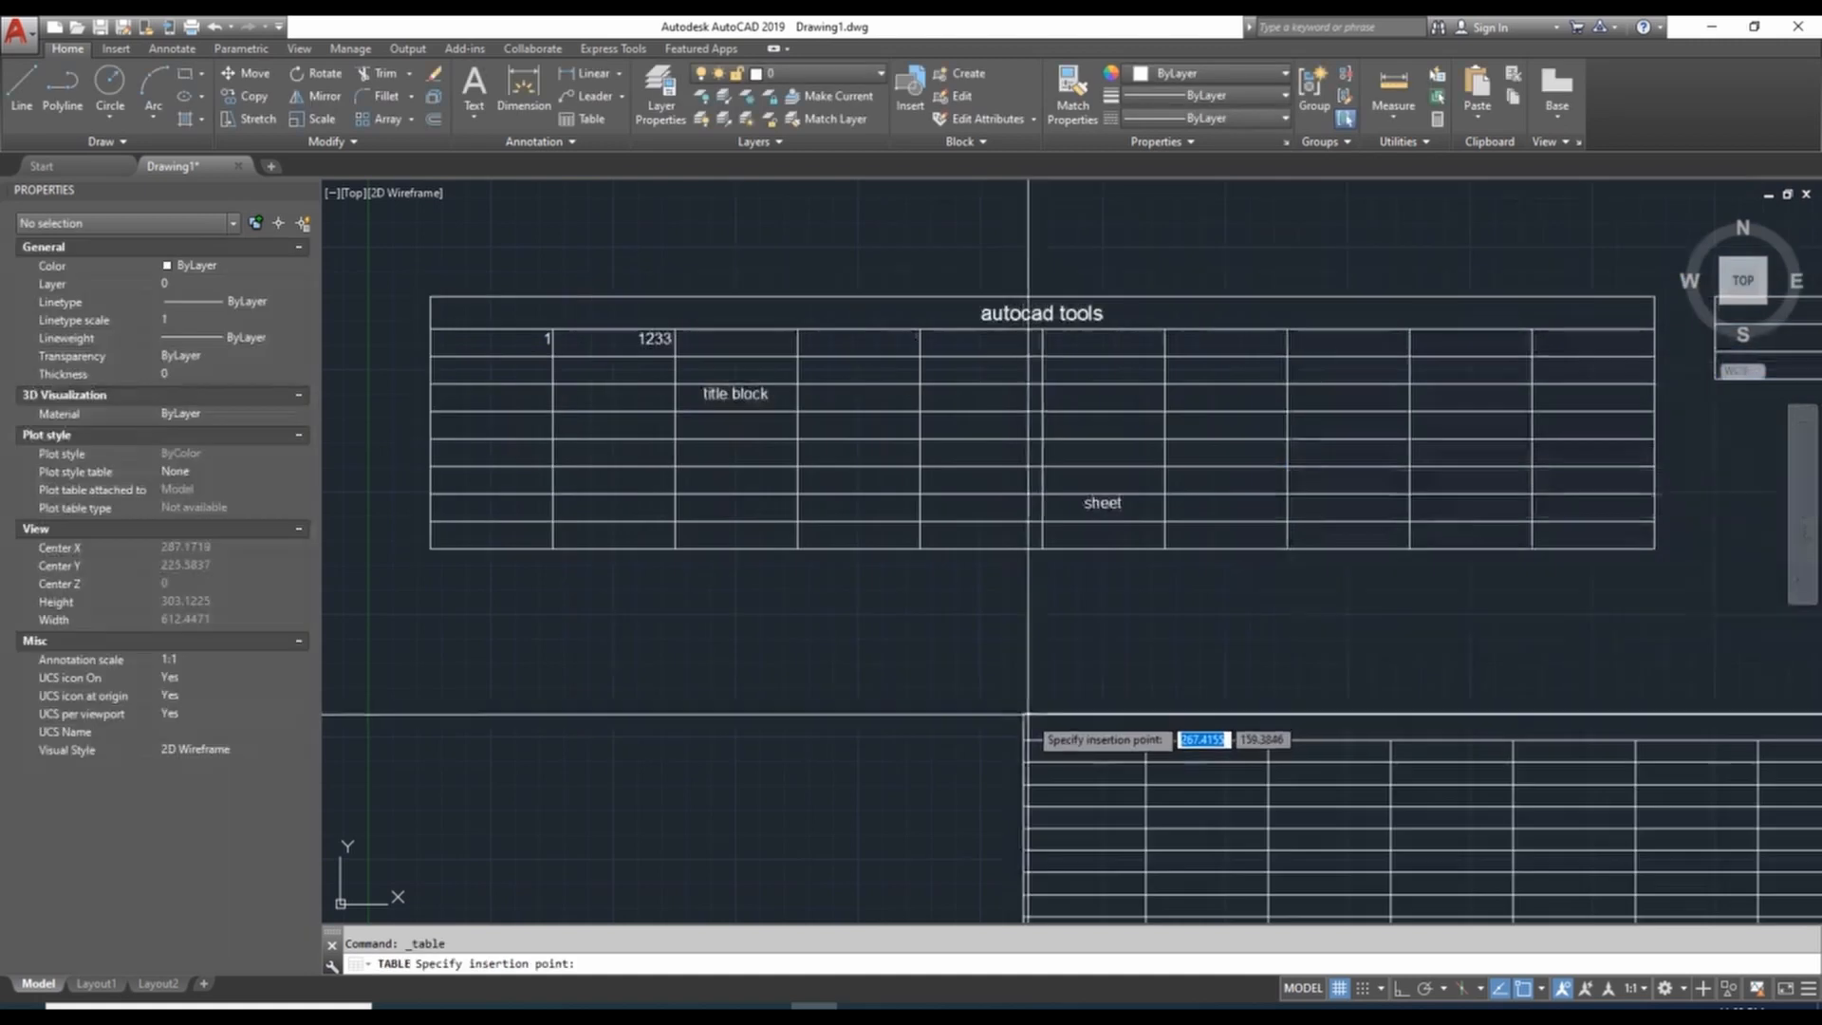
scroll(902, 549, "down", 3)
scroll(699, 419, "up", 5)
left_click(590, 443)
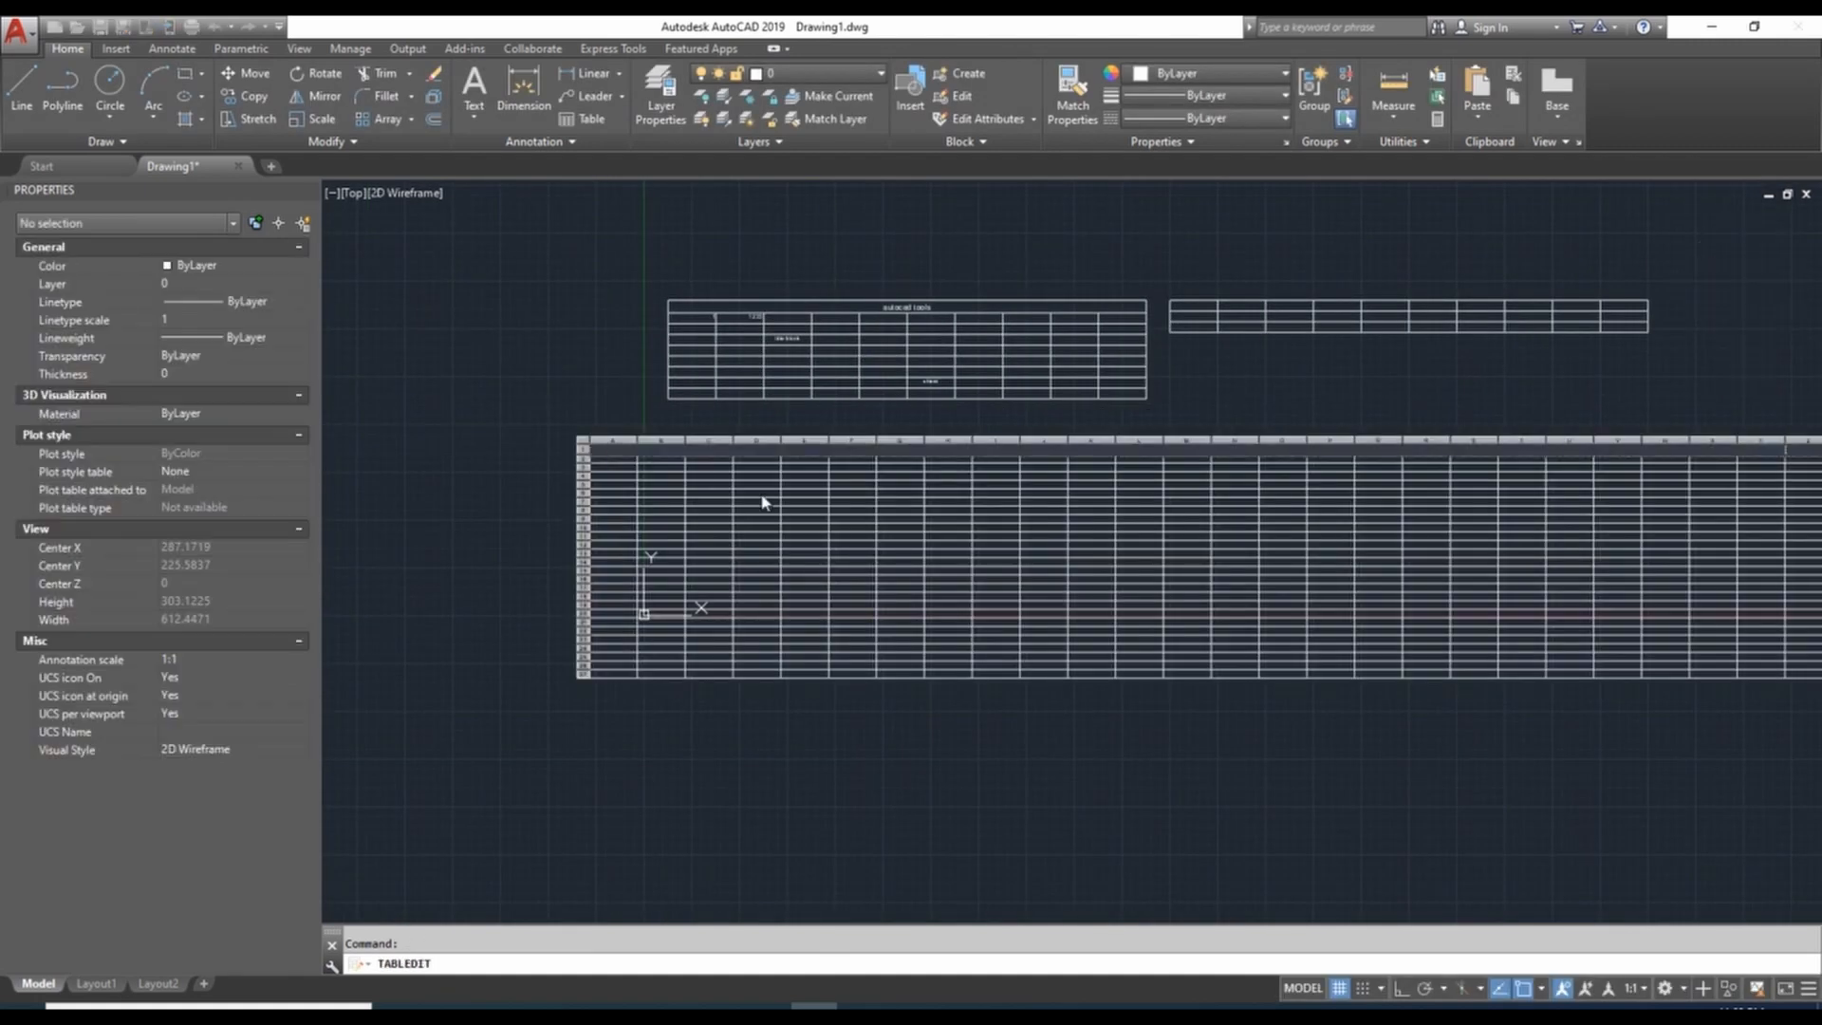
Step: Leave table editing and erase every object in the drawing
left_click(1241, 681)
middle_click_drag(1293, 724, 937, 603)
scroll(996, 605, "down", 2)
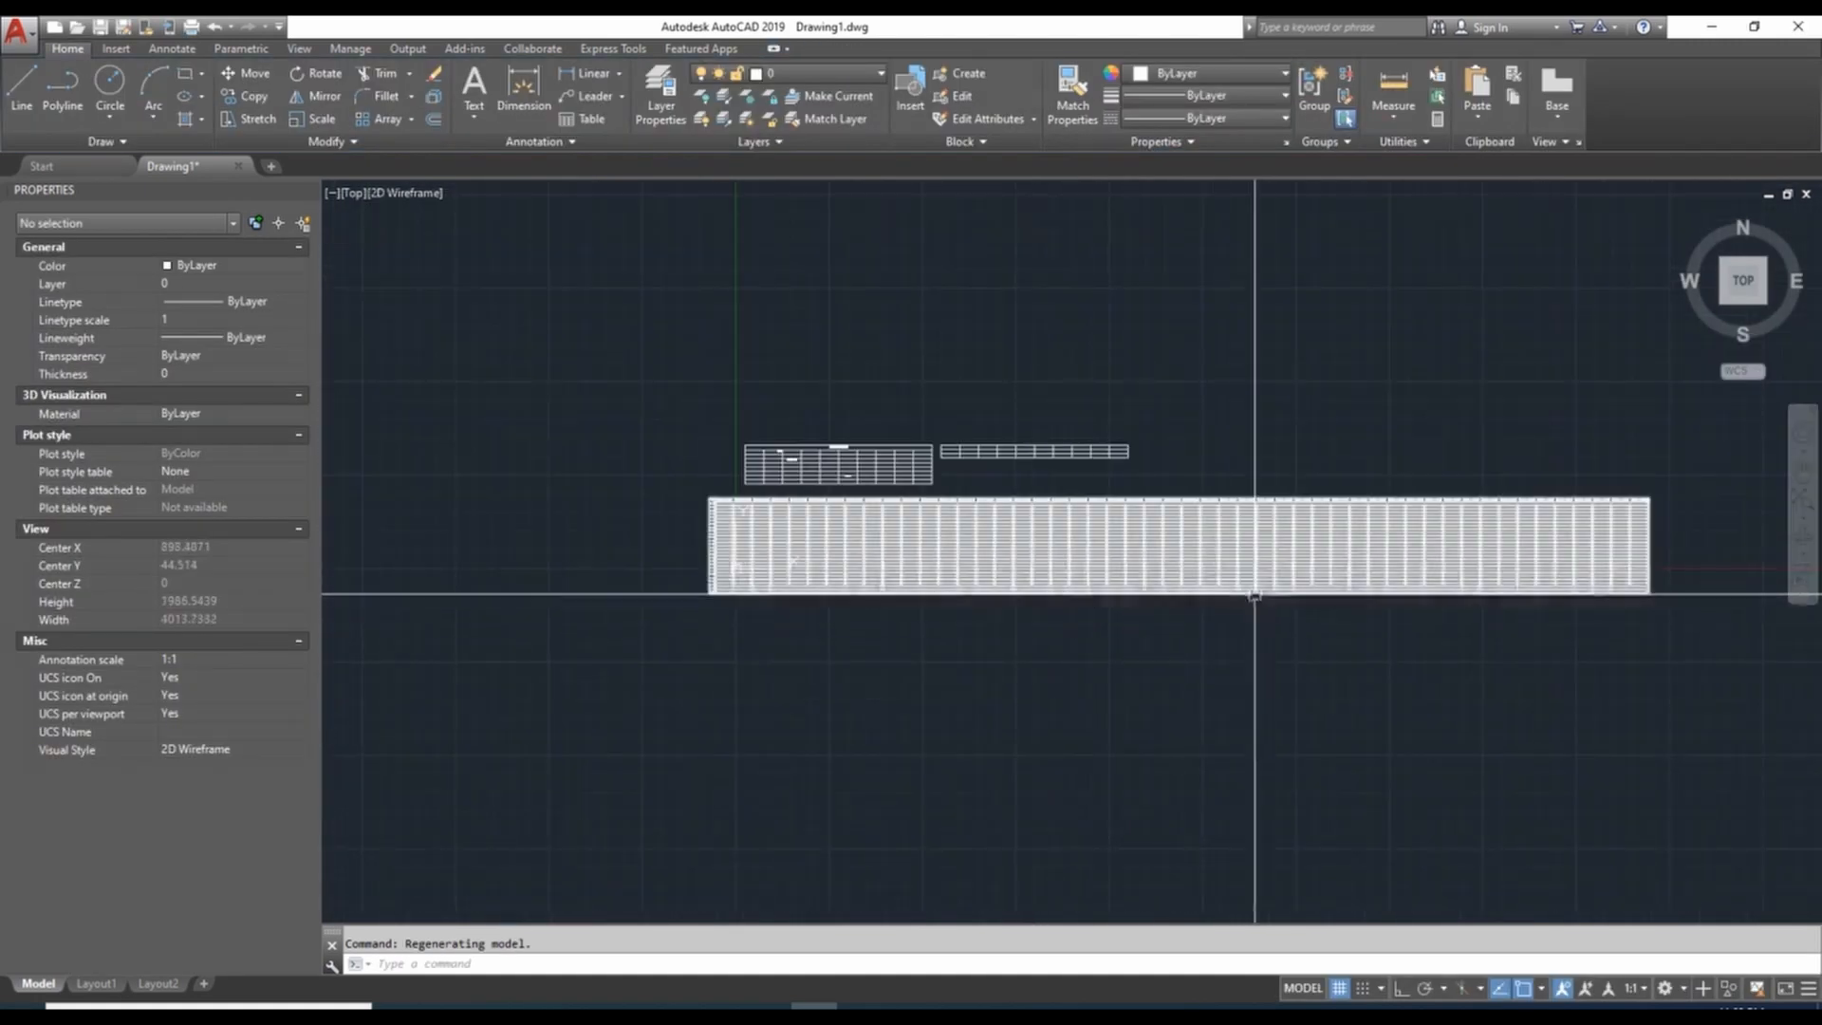
left_click(1163, 594)
left_click(1164, 629)
left_click(929, 637)
key("Escape")
type("e")
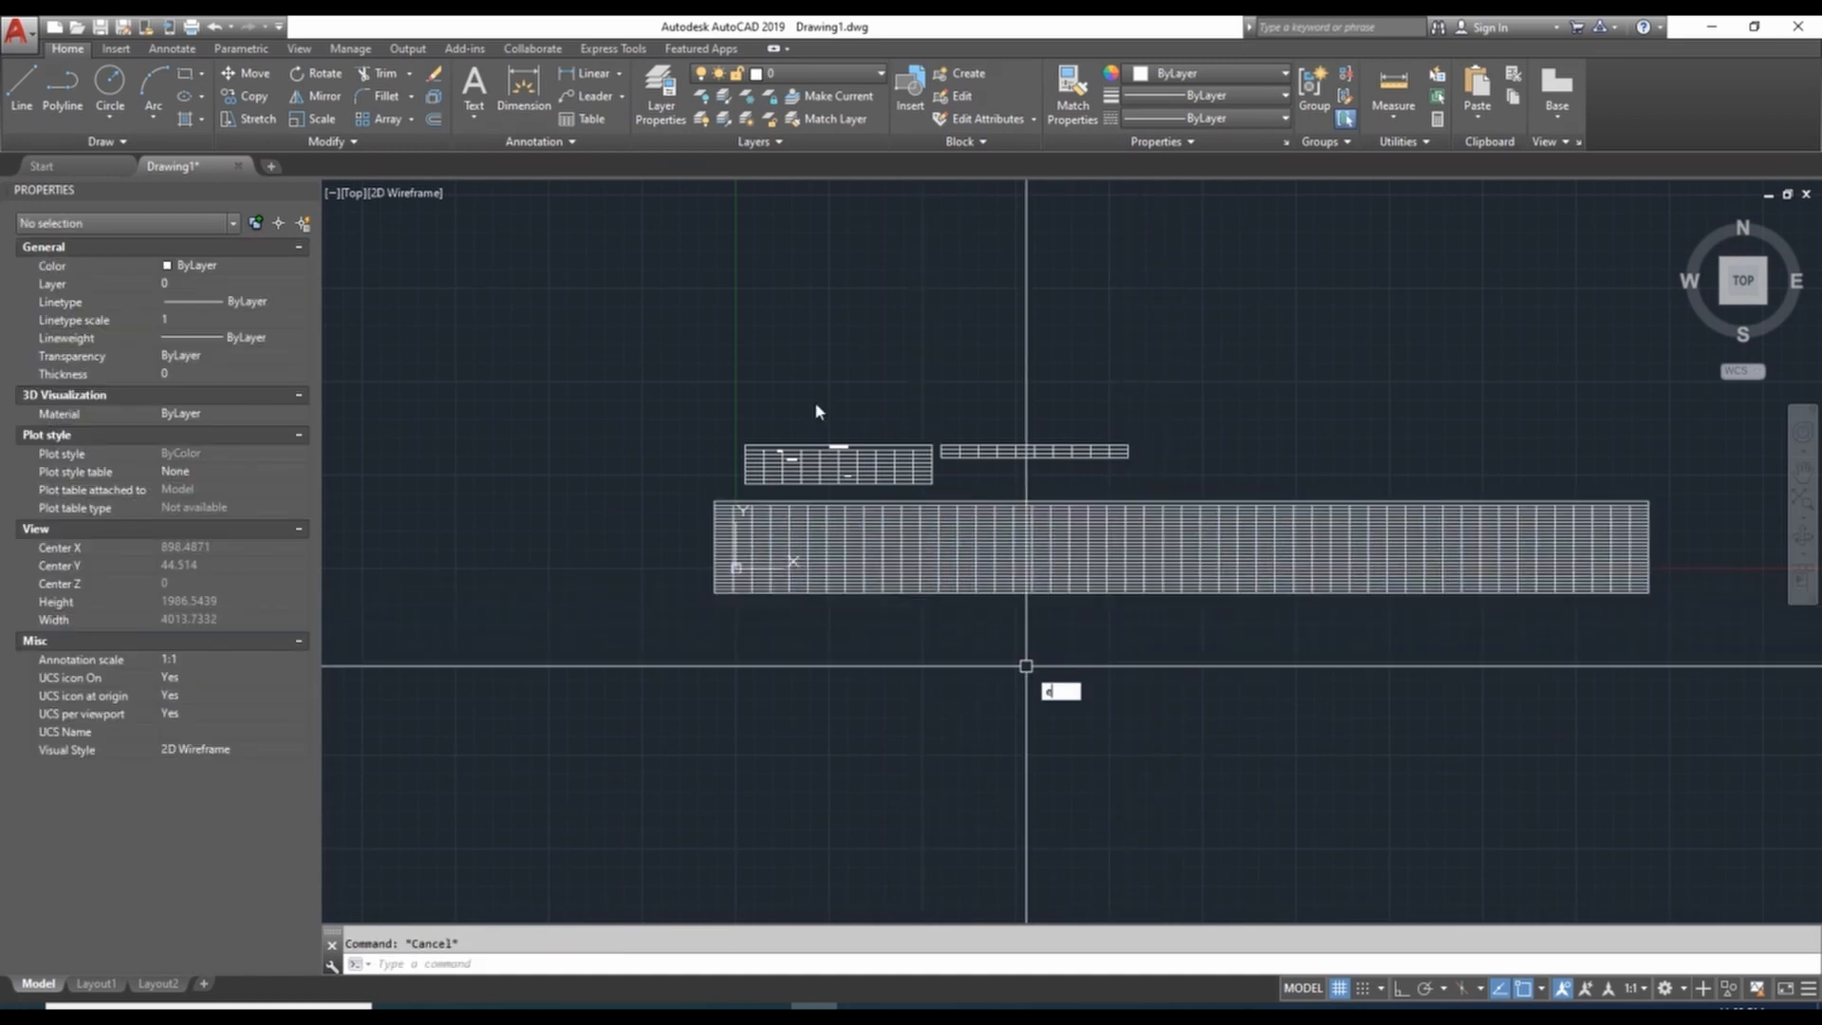
key("Return")
type("all")
key("Return")
key("Return")
middle_click_drag(864, 429, 874, 439)
key("Escape")
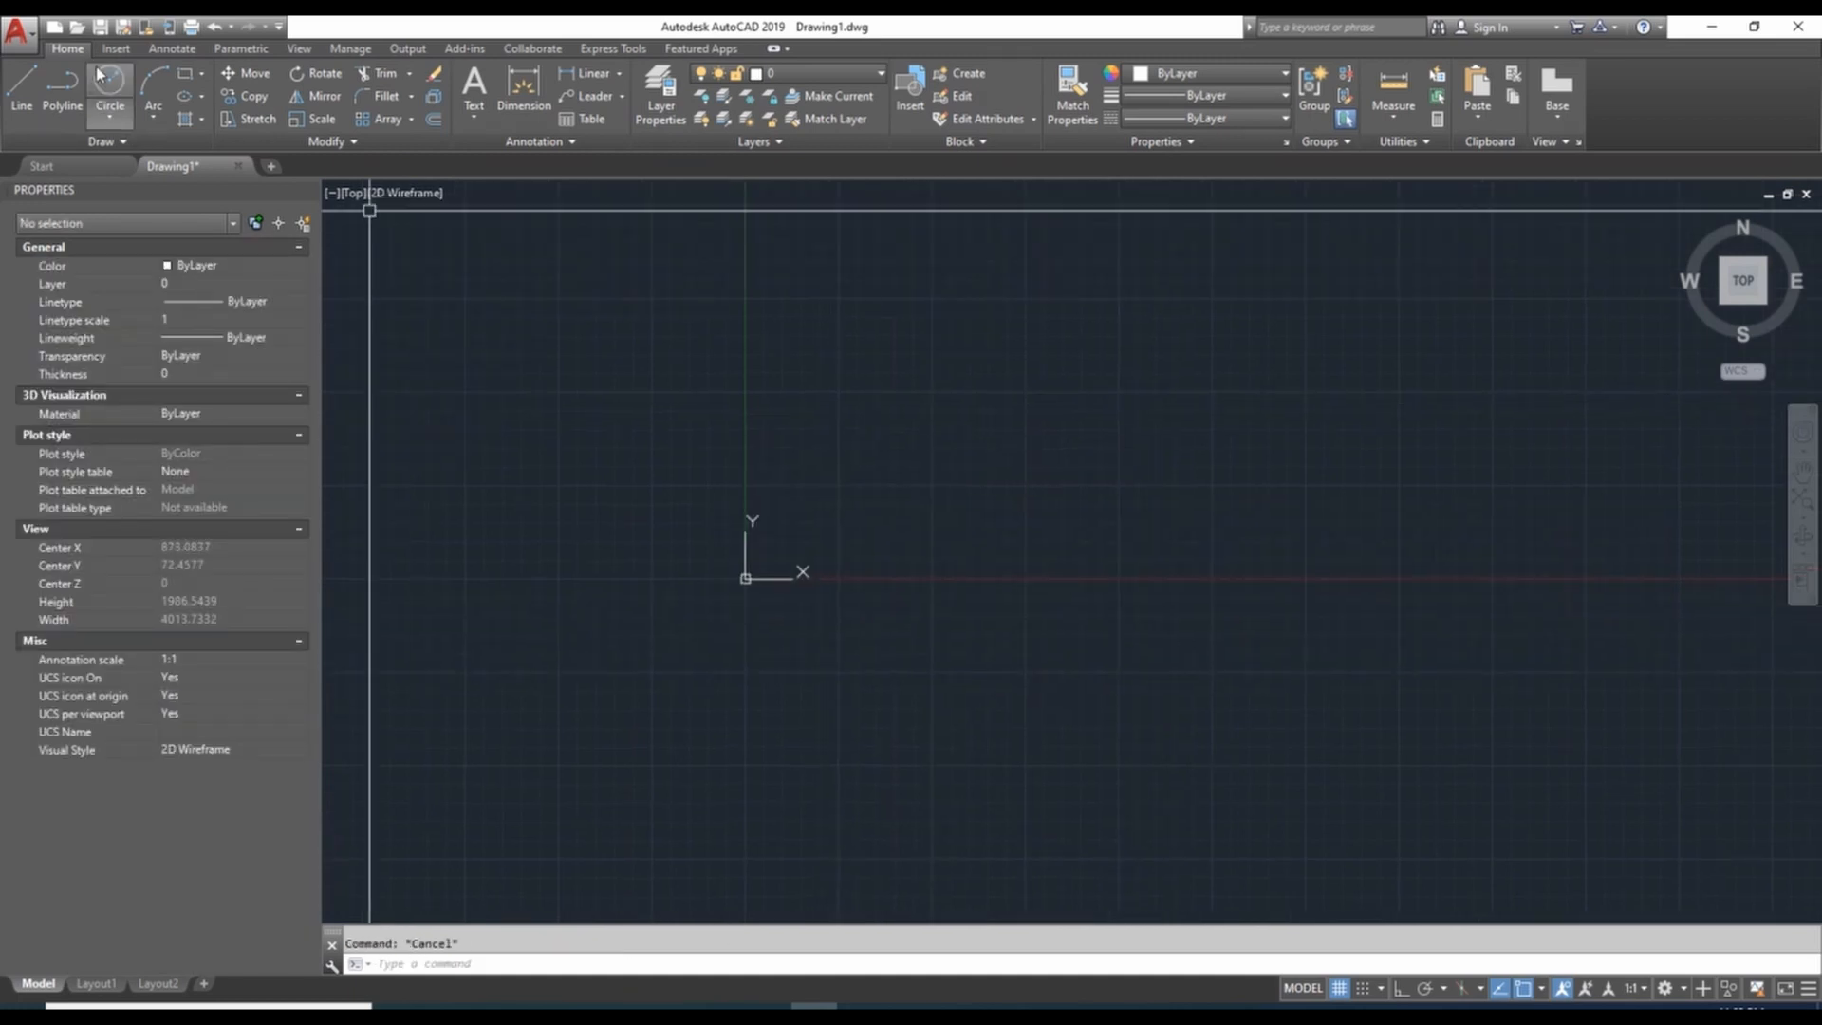
Step: Draw a long horizontal rectangle about 183 high, just above the X axis and extending to both sides of the Y axis
left_click(171, 48)
left_click(189, 73)
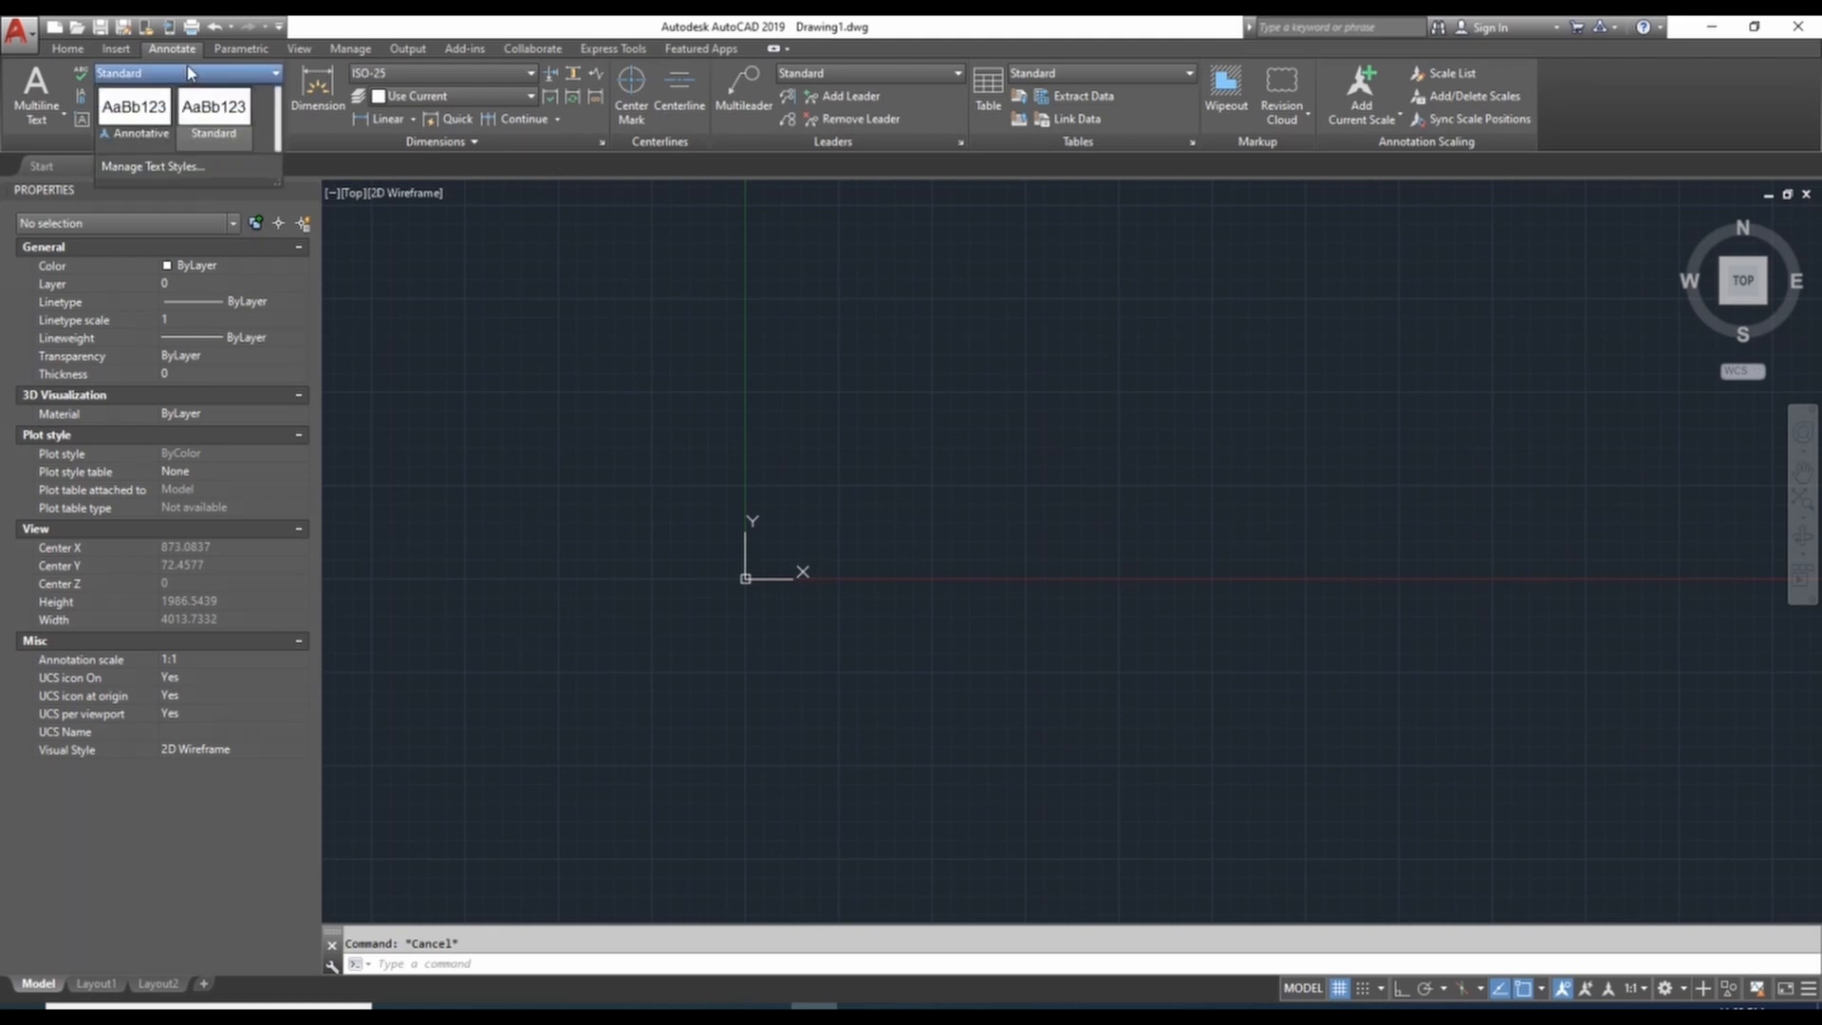
left_click(192, 72)
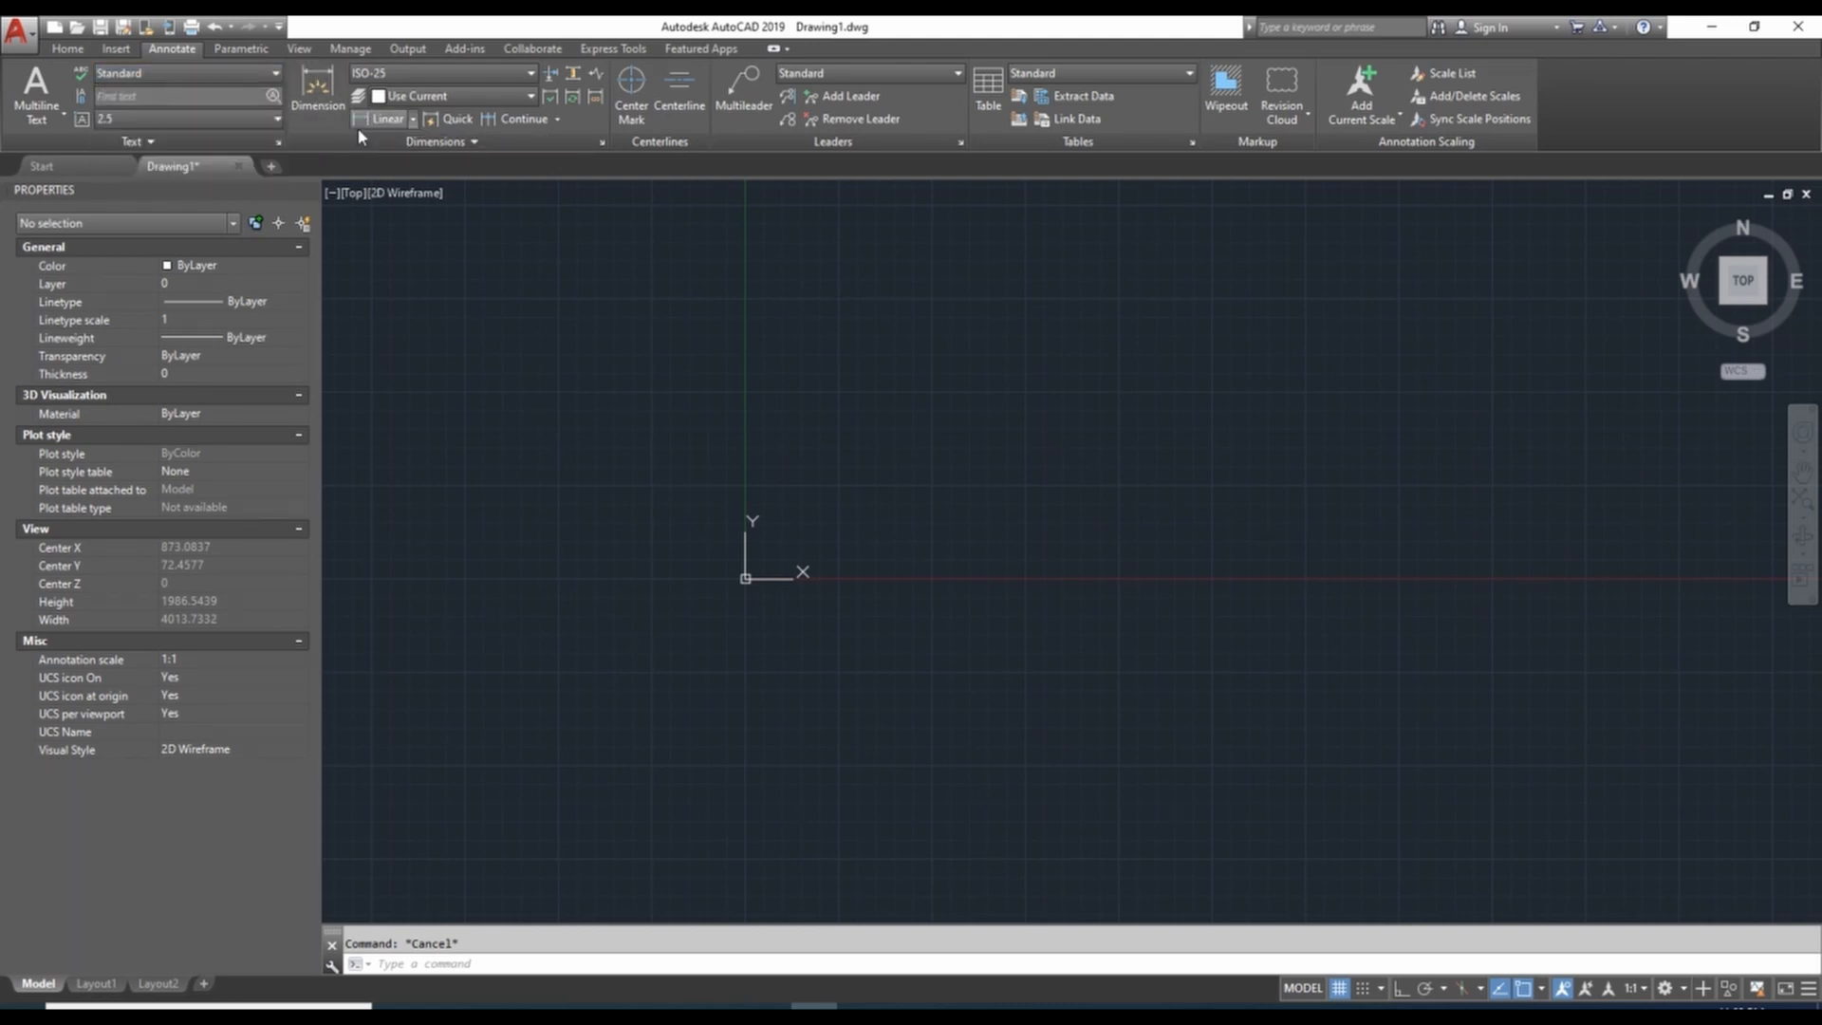
type("rec")
key("Return")
left_click(580, 485)
left_click(1198, 552)
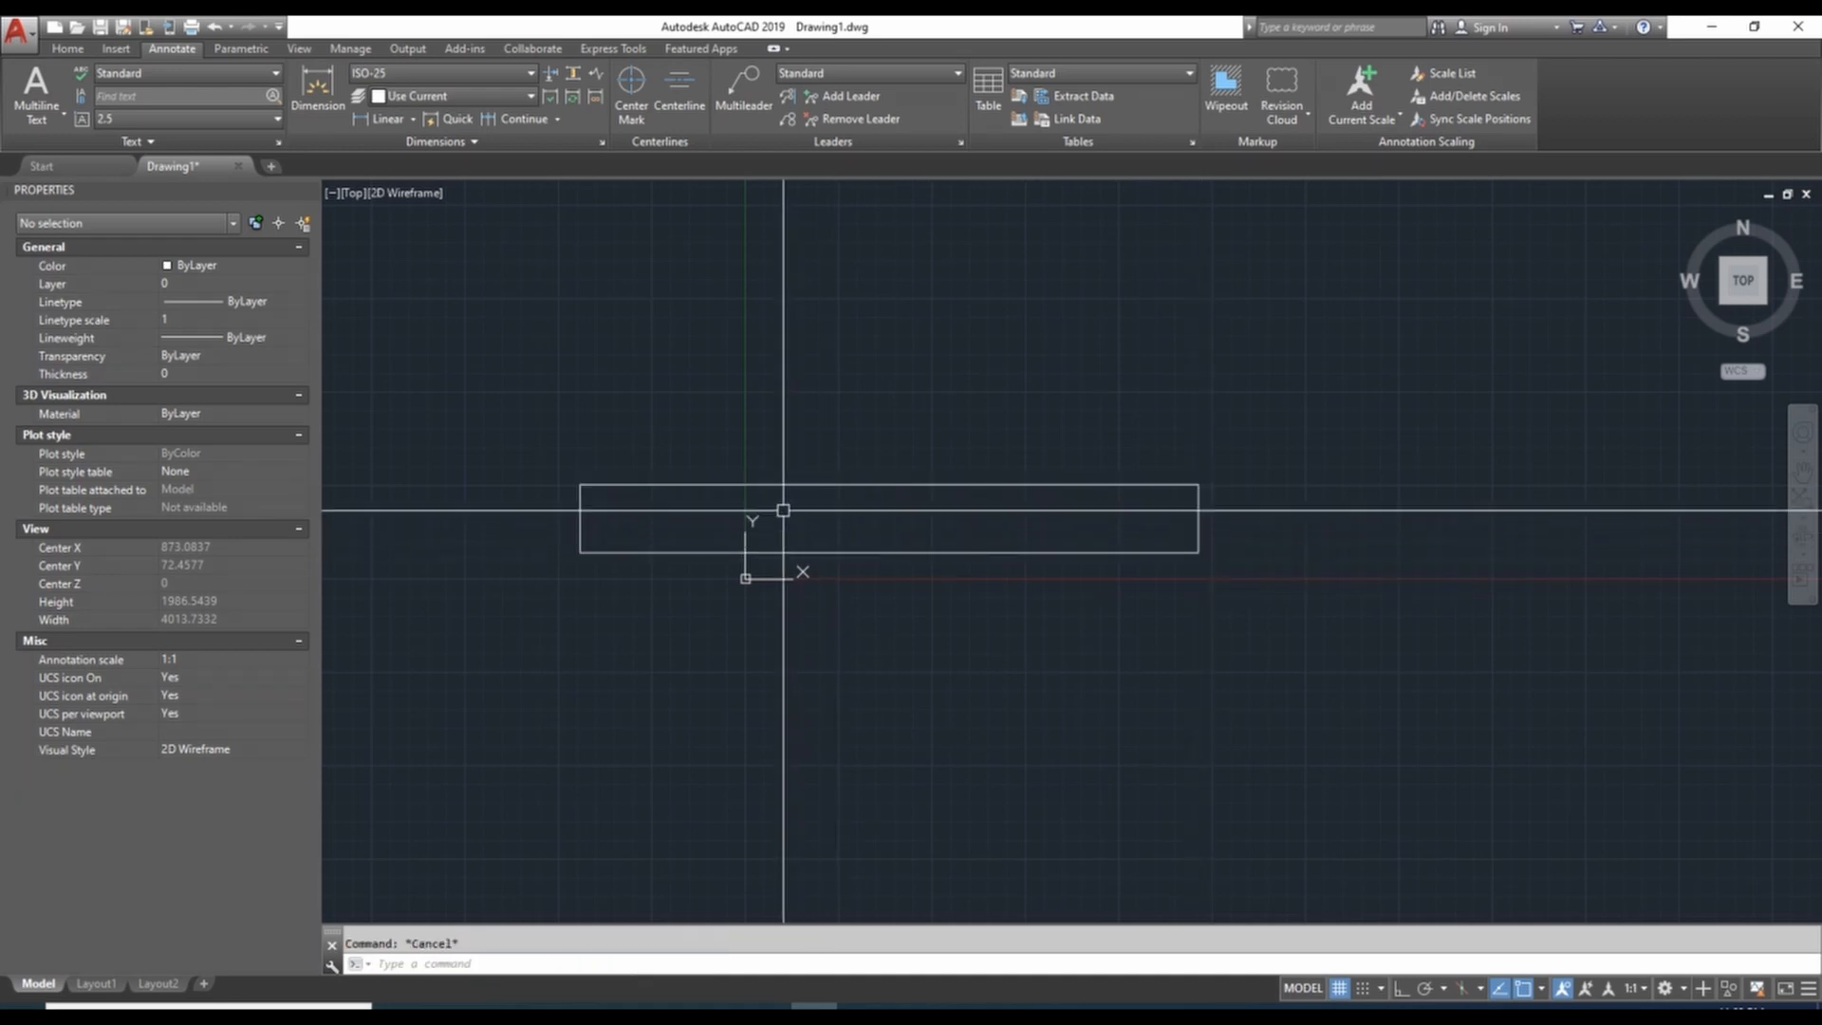
Step: Draw a vertical polyline between the rectangle's long edges, about 261 from its left end
type("pl")
key("Return")
left_click(678, 486)
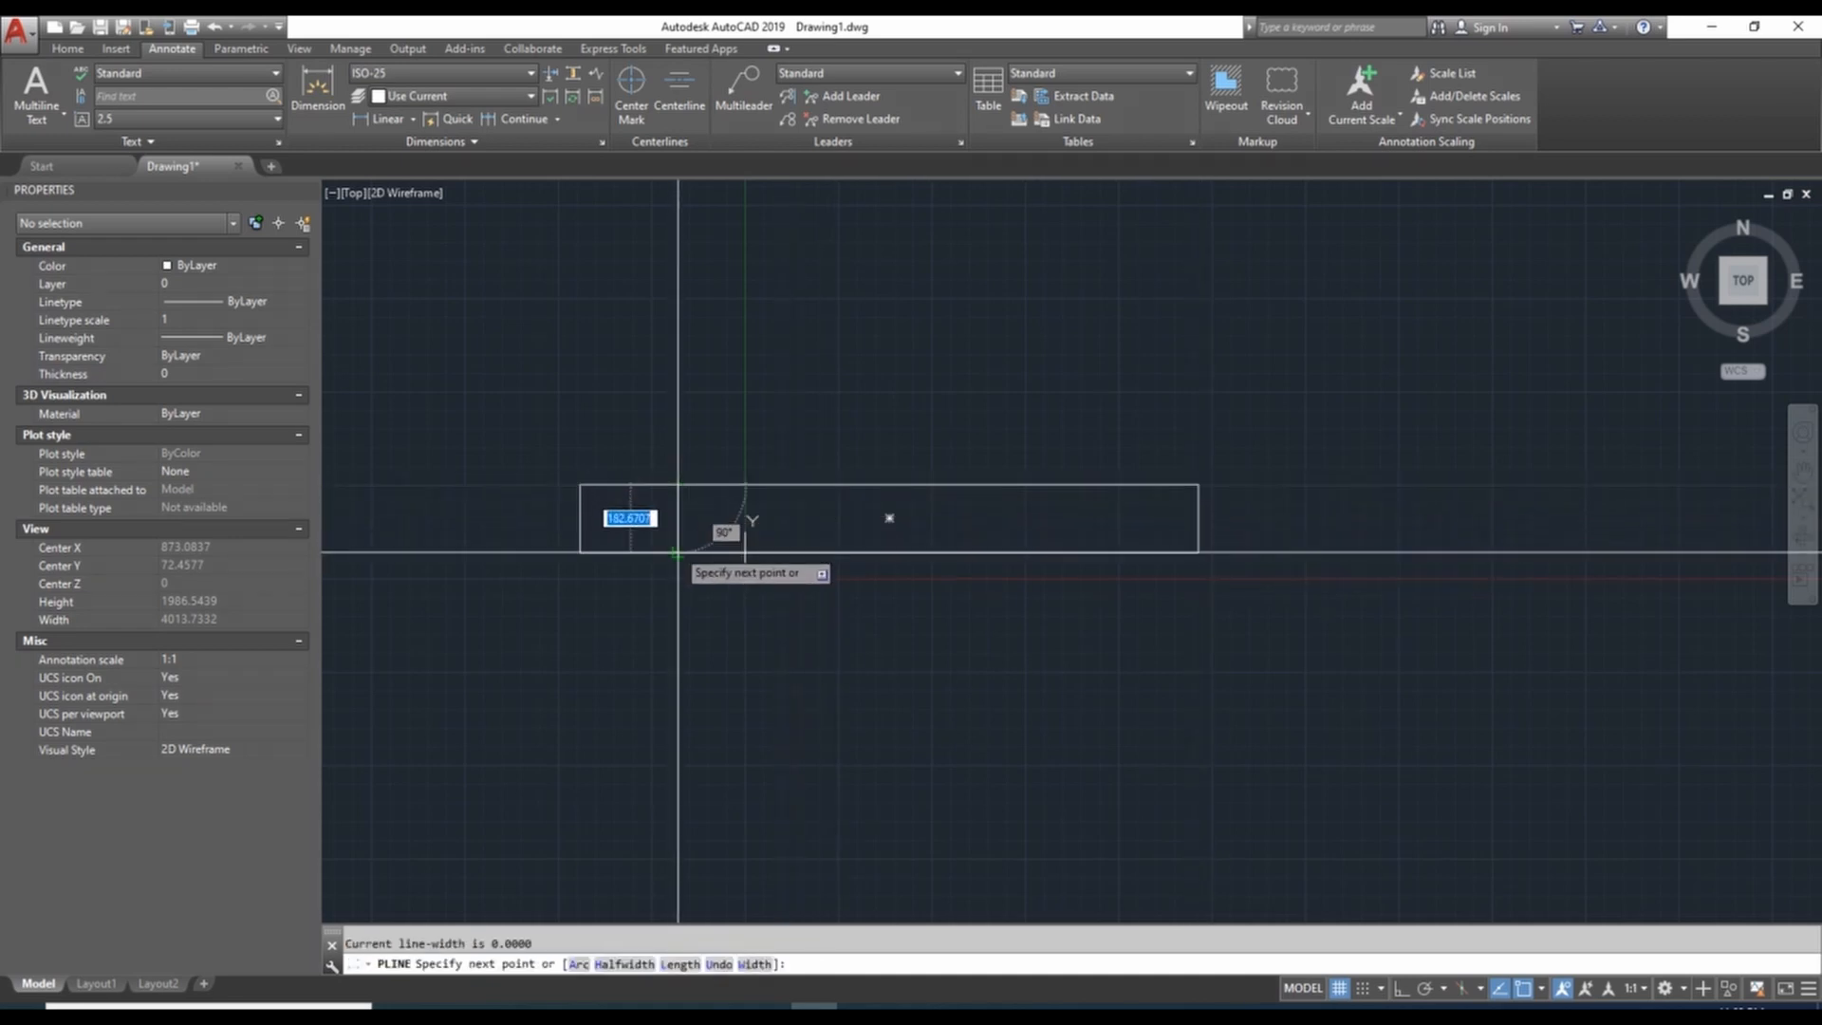
left_click(677, 552)
key("Escape")
key("Escape")
Step: Copy the vertical divider five times along the rectangle at a spacing equal to the first cell's width
type("co")
key("Return")
left_click(638, 423)
left_click(724, 617)
key("Return")
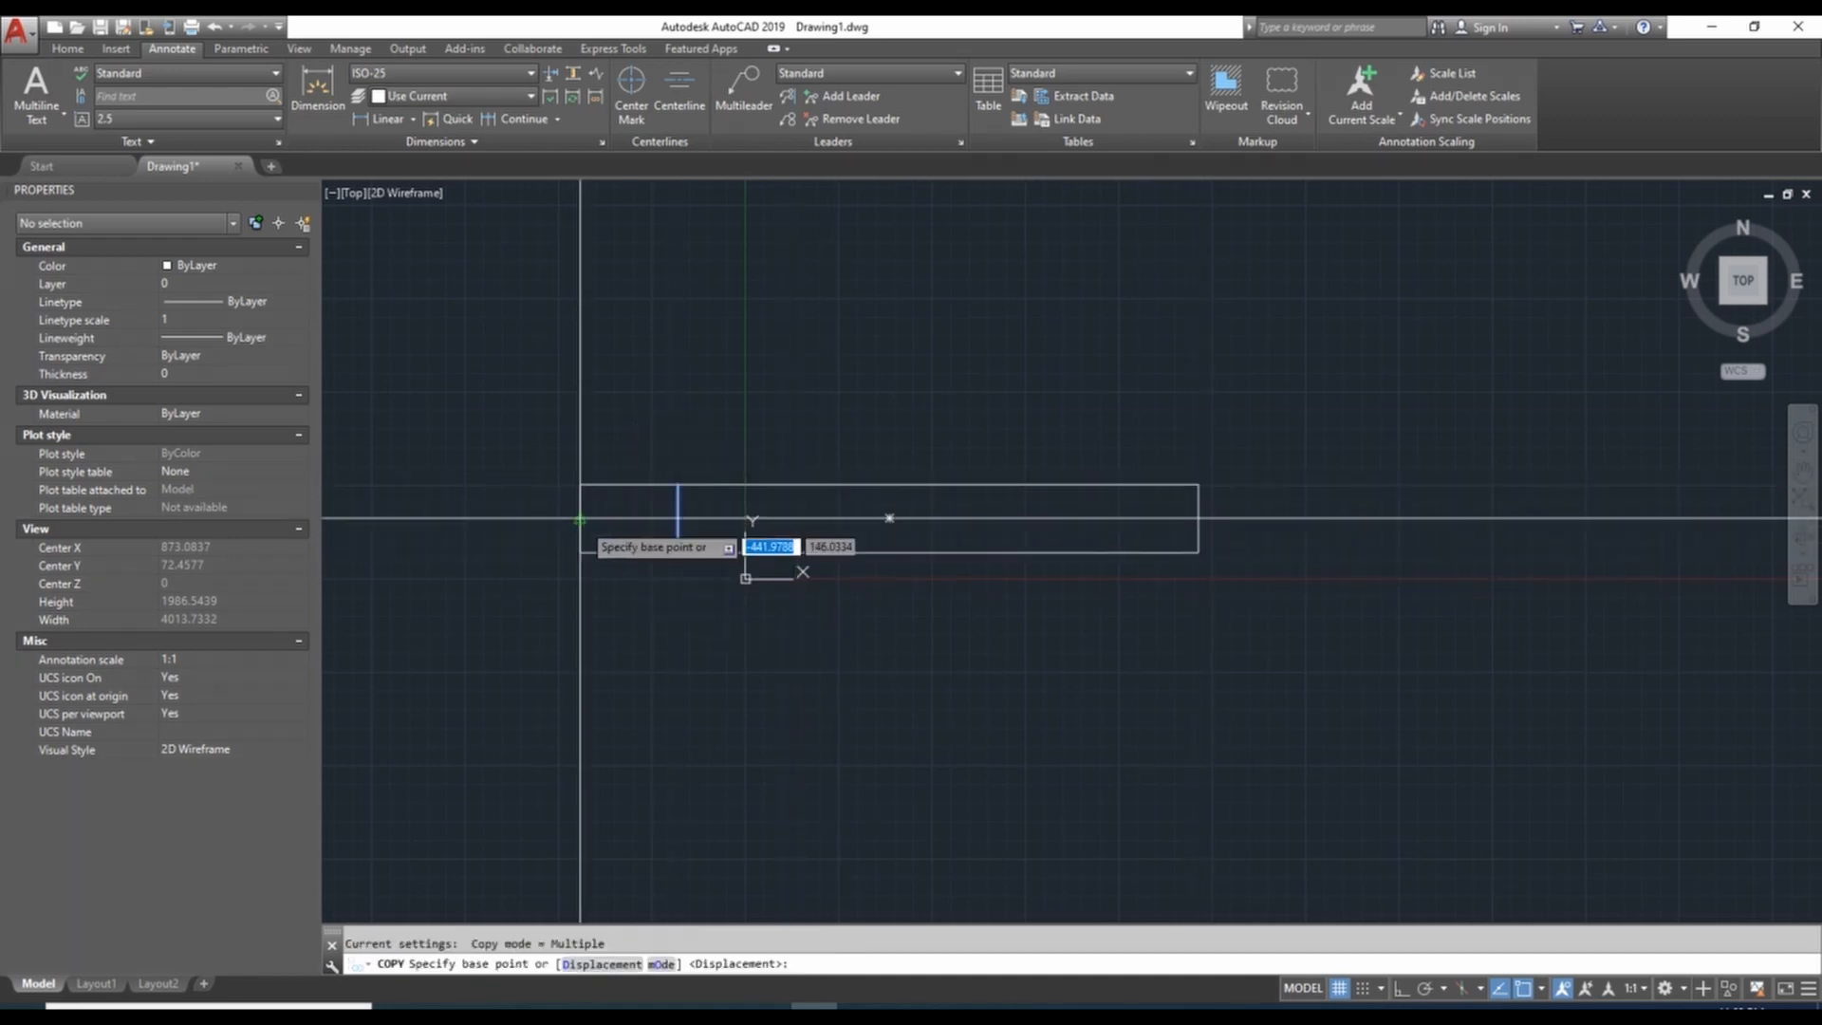
left_click(580, 484)
left_click(678, 484)
left_click(775, 484)
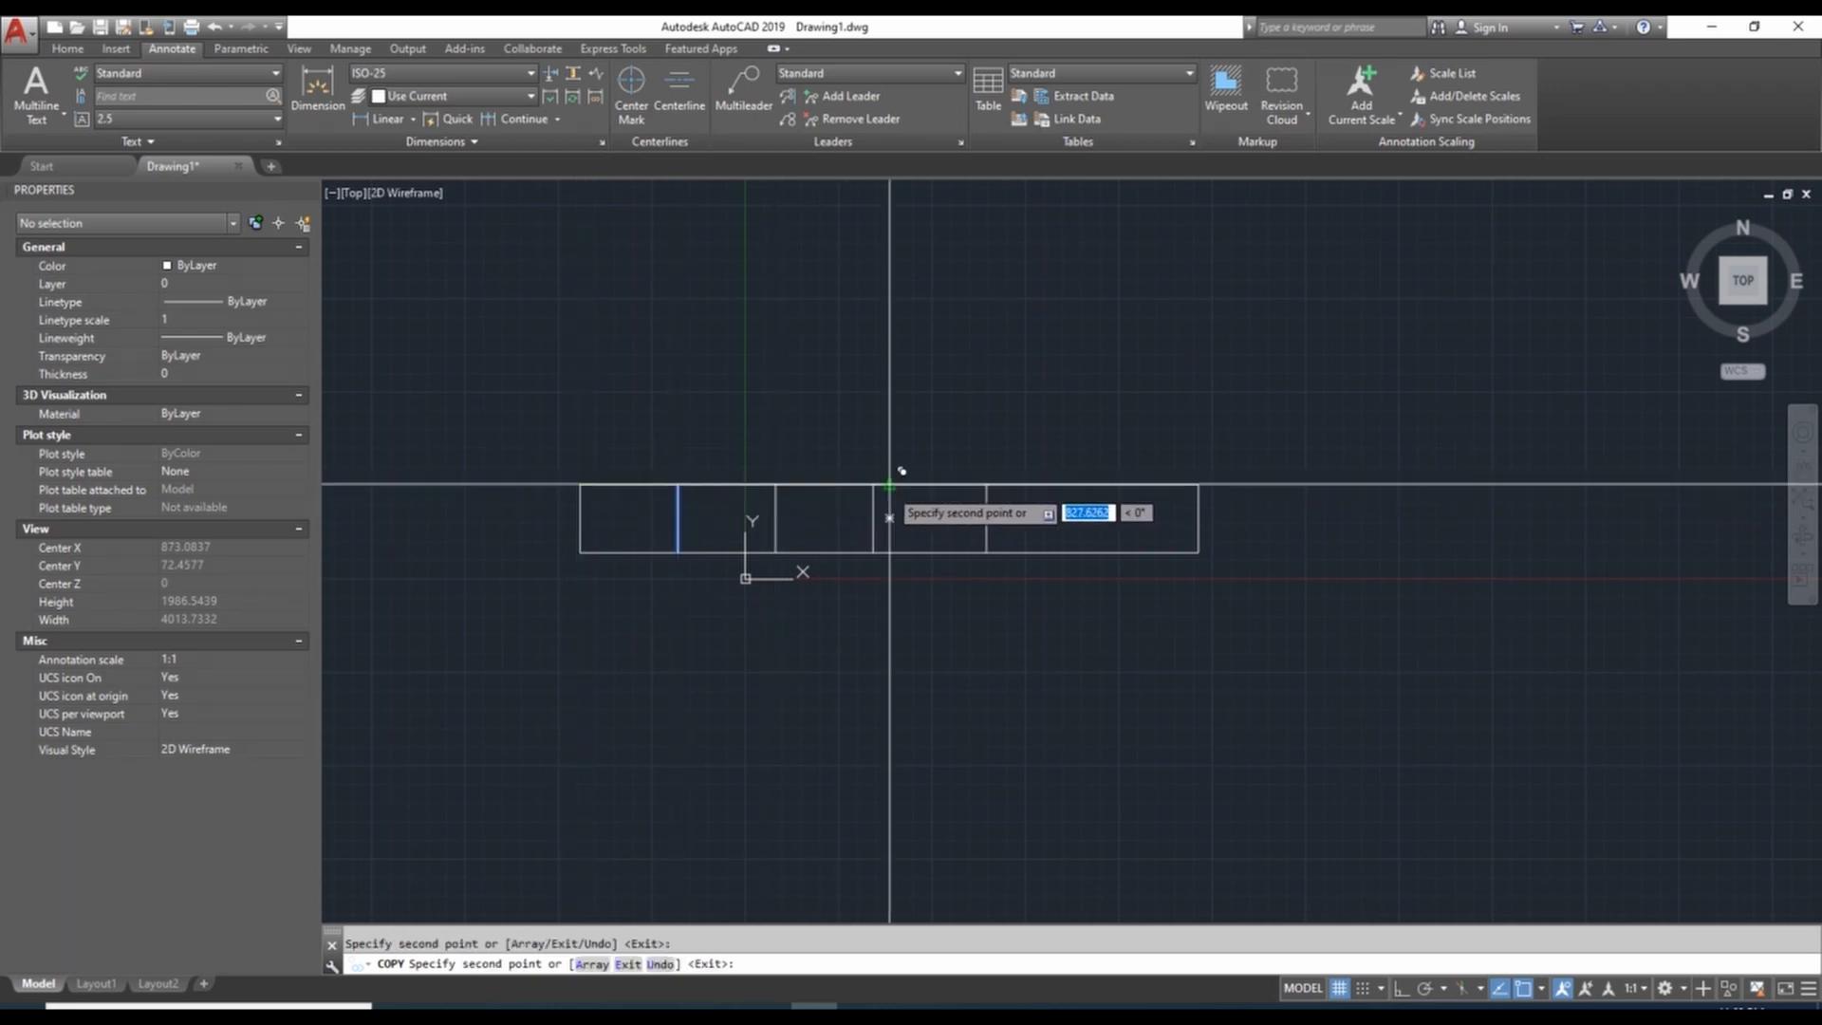
left_click(873, 484)
left_click(971, 484)
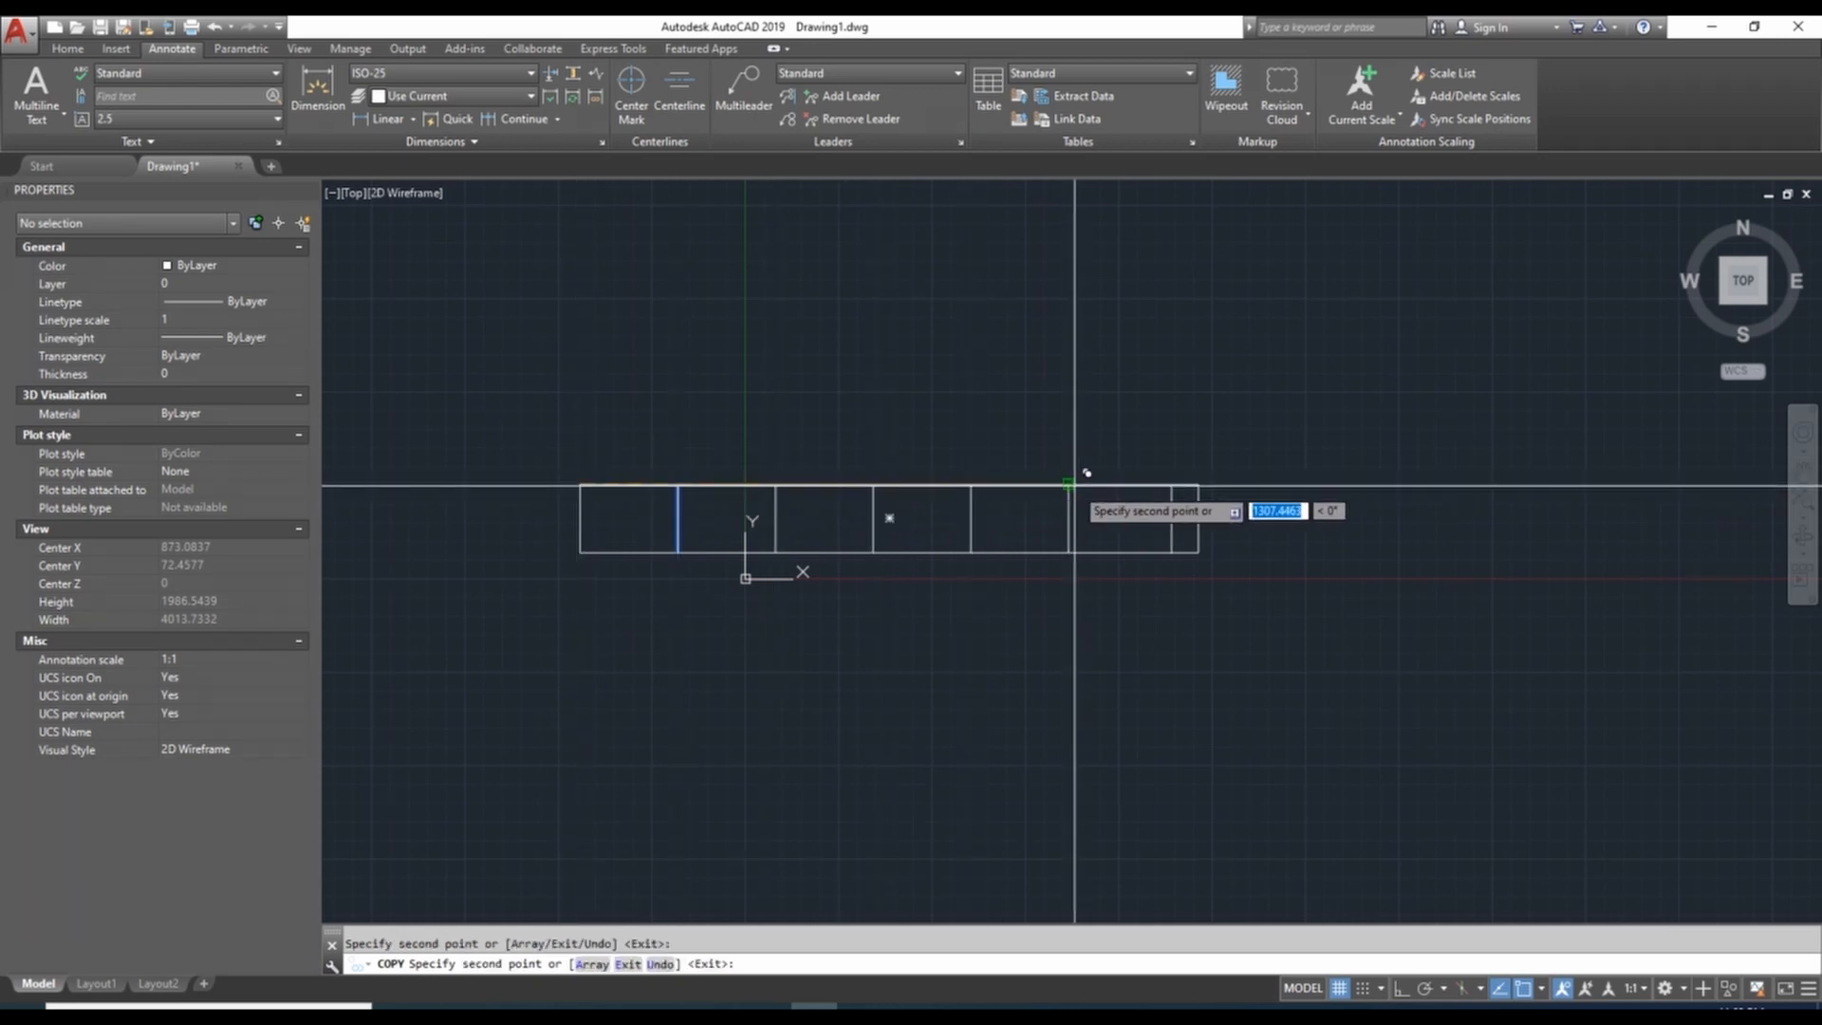
left_click(1068, 484)
key("Escape")
Step: Stretch the rectangle's right end back to the last divider so that it closes six equal cells
type("s")
key("Return")
left_click(1245, 432)
left_click(1173, 610)
key("Return")
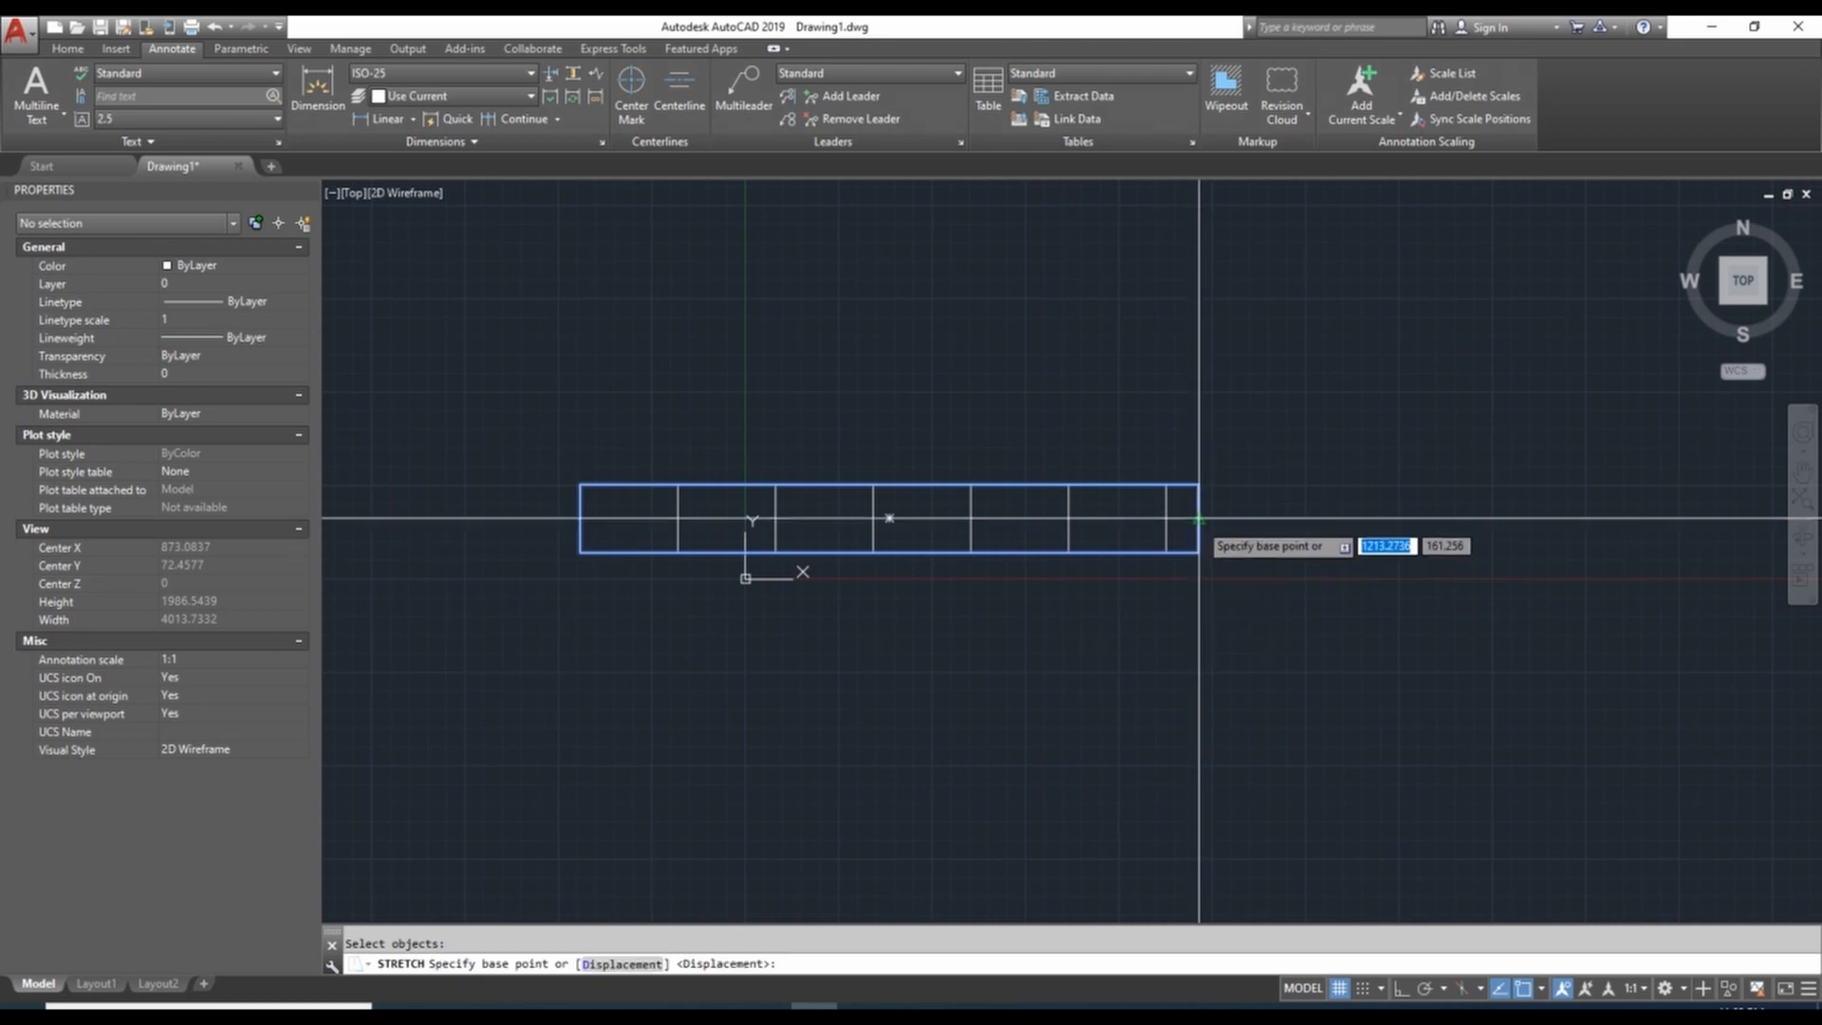
left_click(1199, 518)
left_click(1166, 519)
key("Escape")
Step: Add a linear dimension for the first cell's width above the rectangle
middle_click_drag(936, 631, 930, 599)
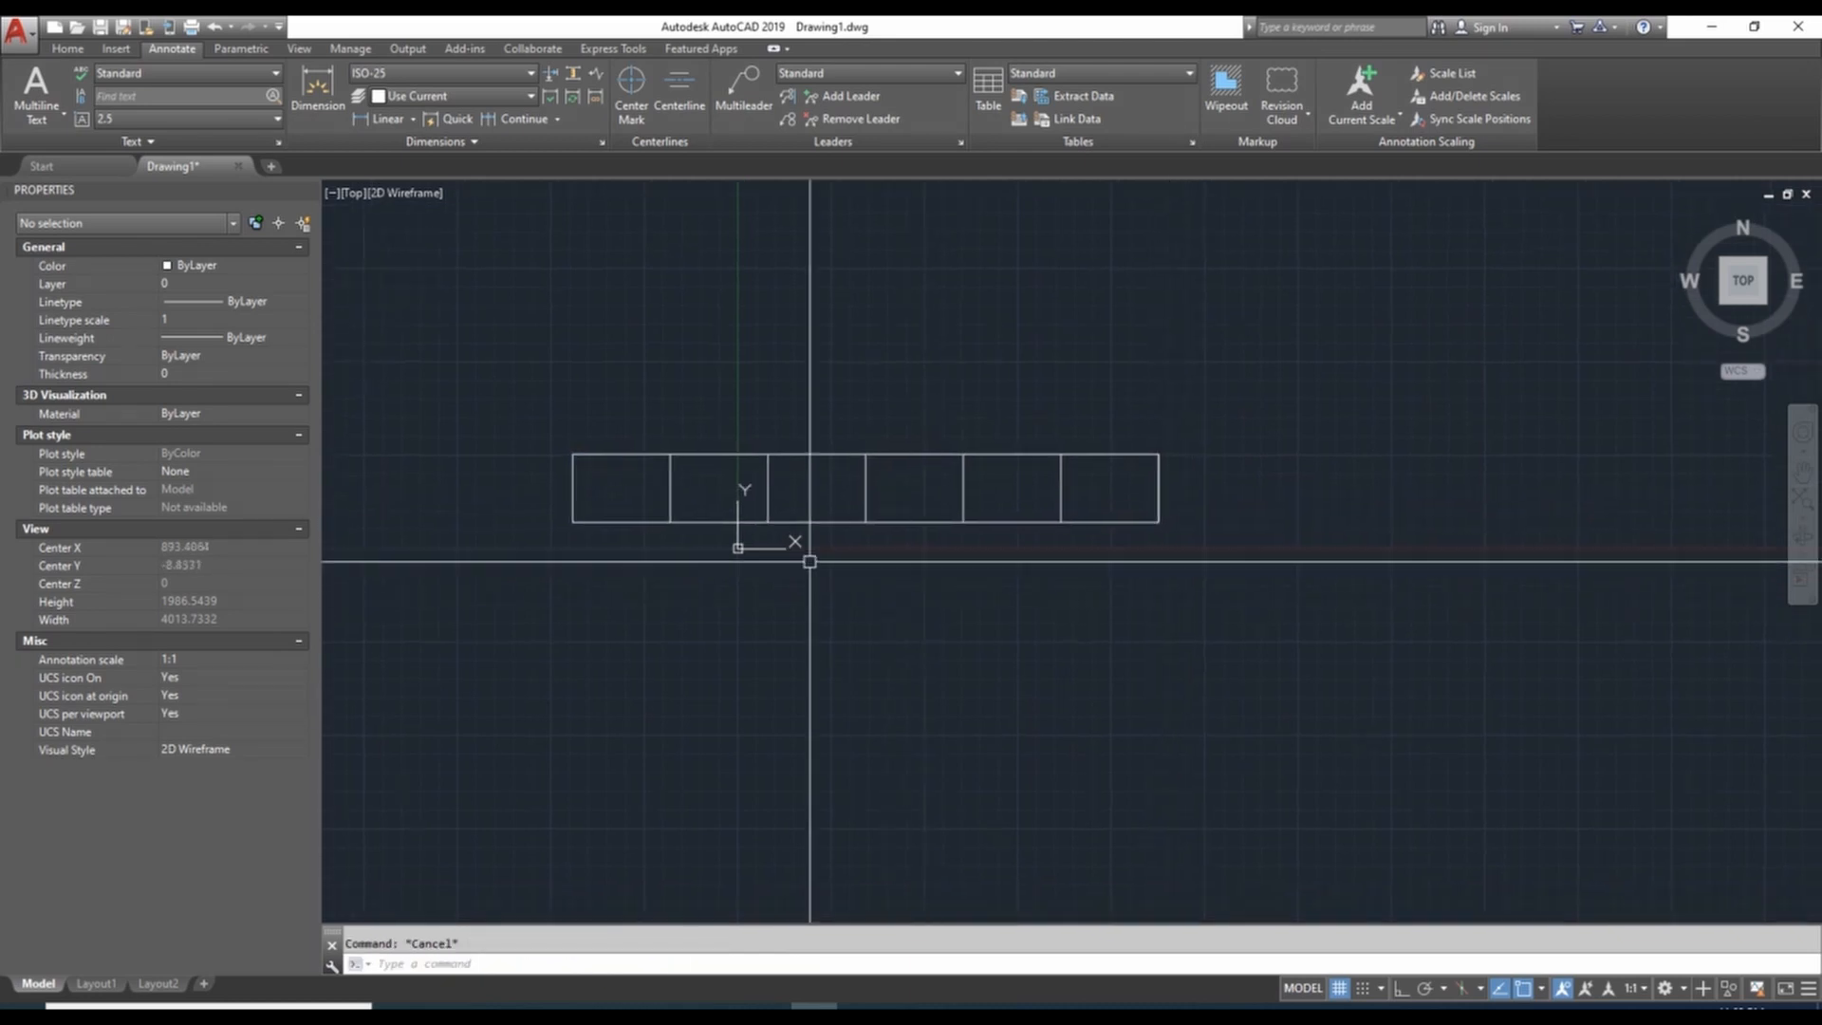
scroll(801, 558, "up", 2)
middle_click_drag(799, 557, 839, 629)
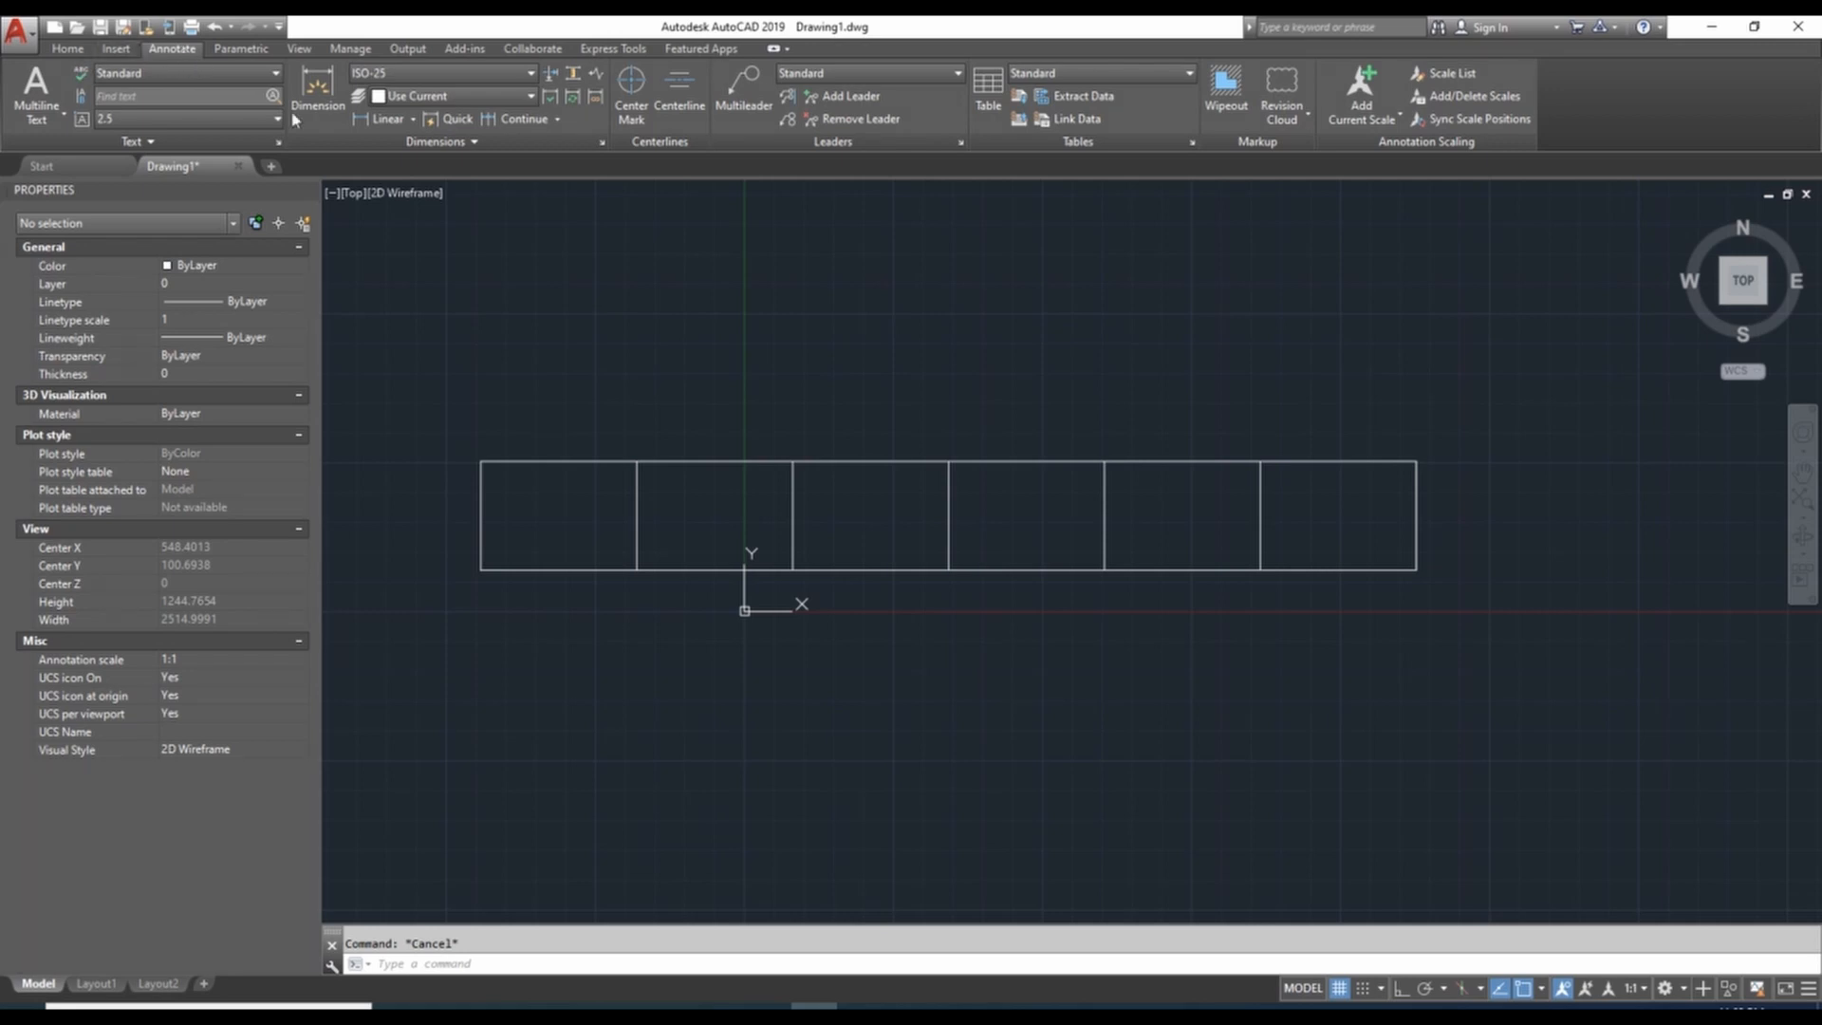
left_click(414, 121)
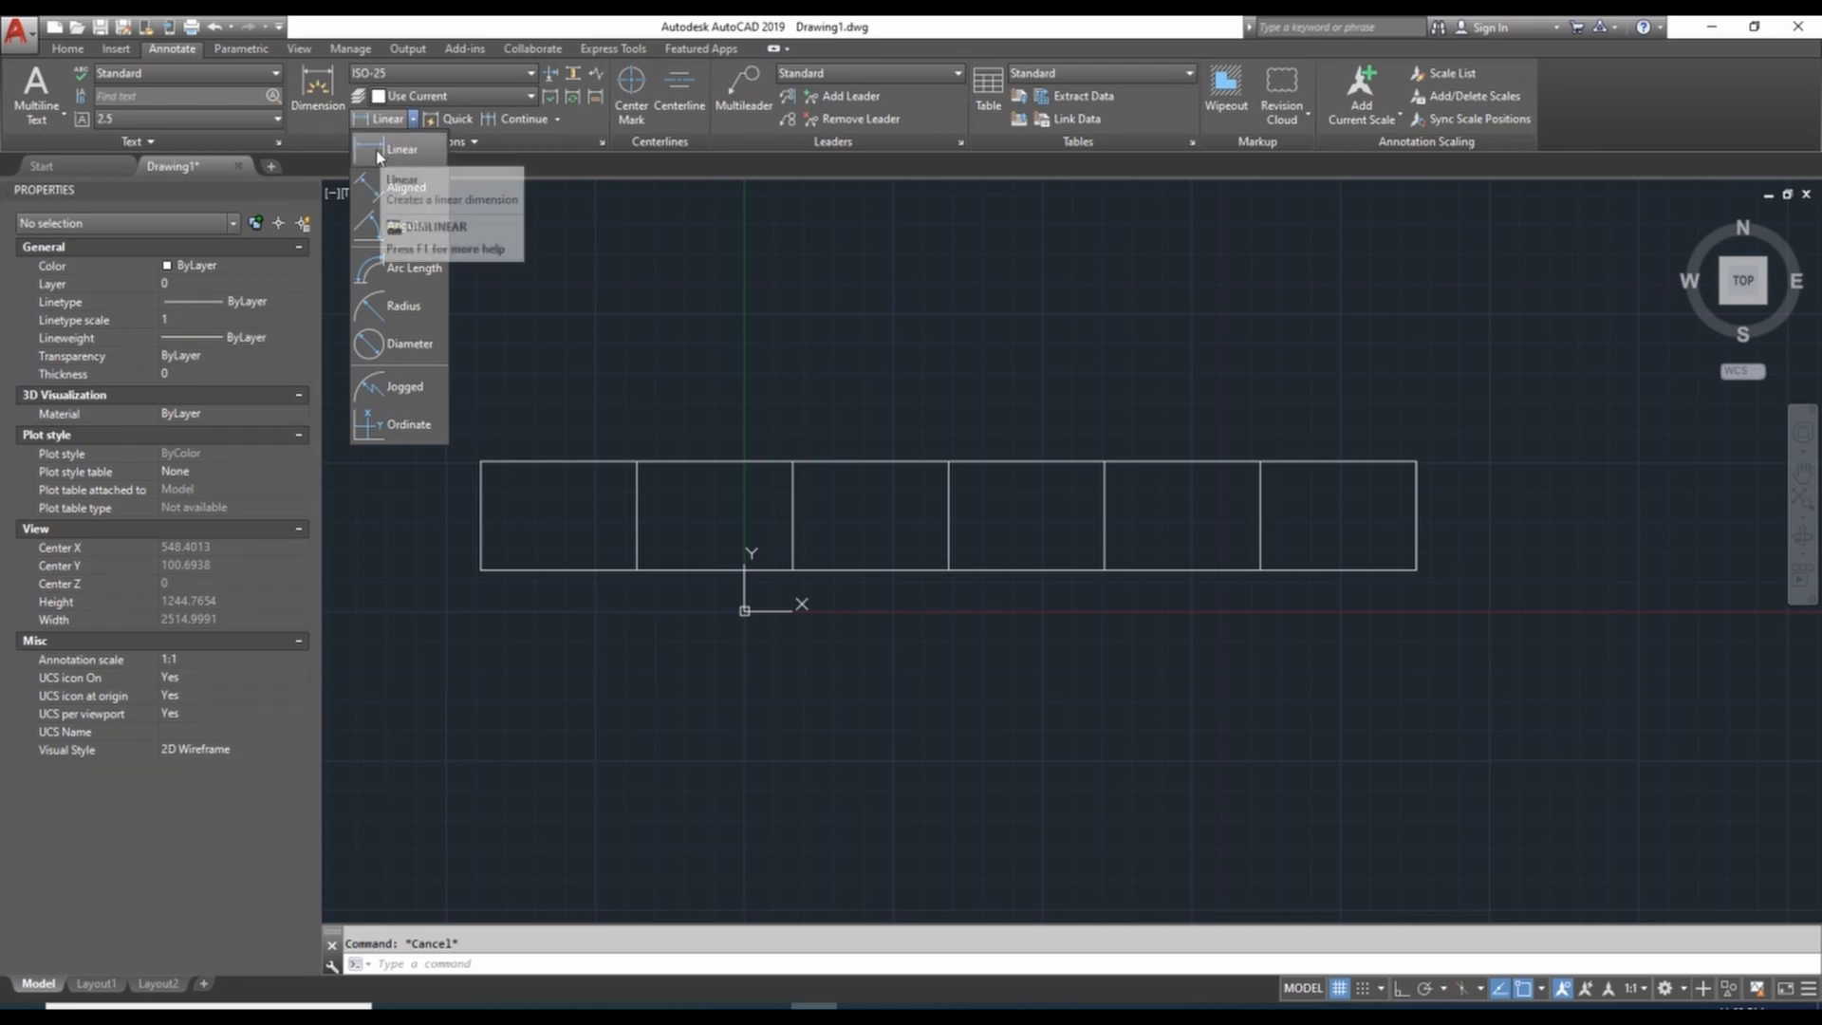
left_click(383, 152)
left_click(481, 462)
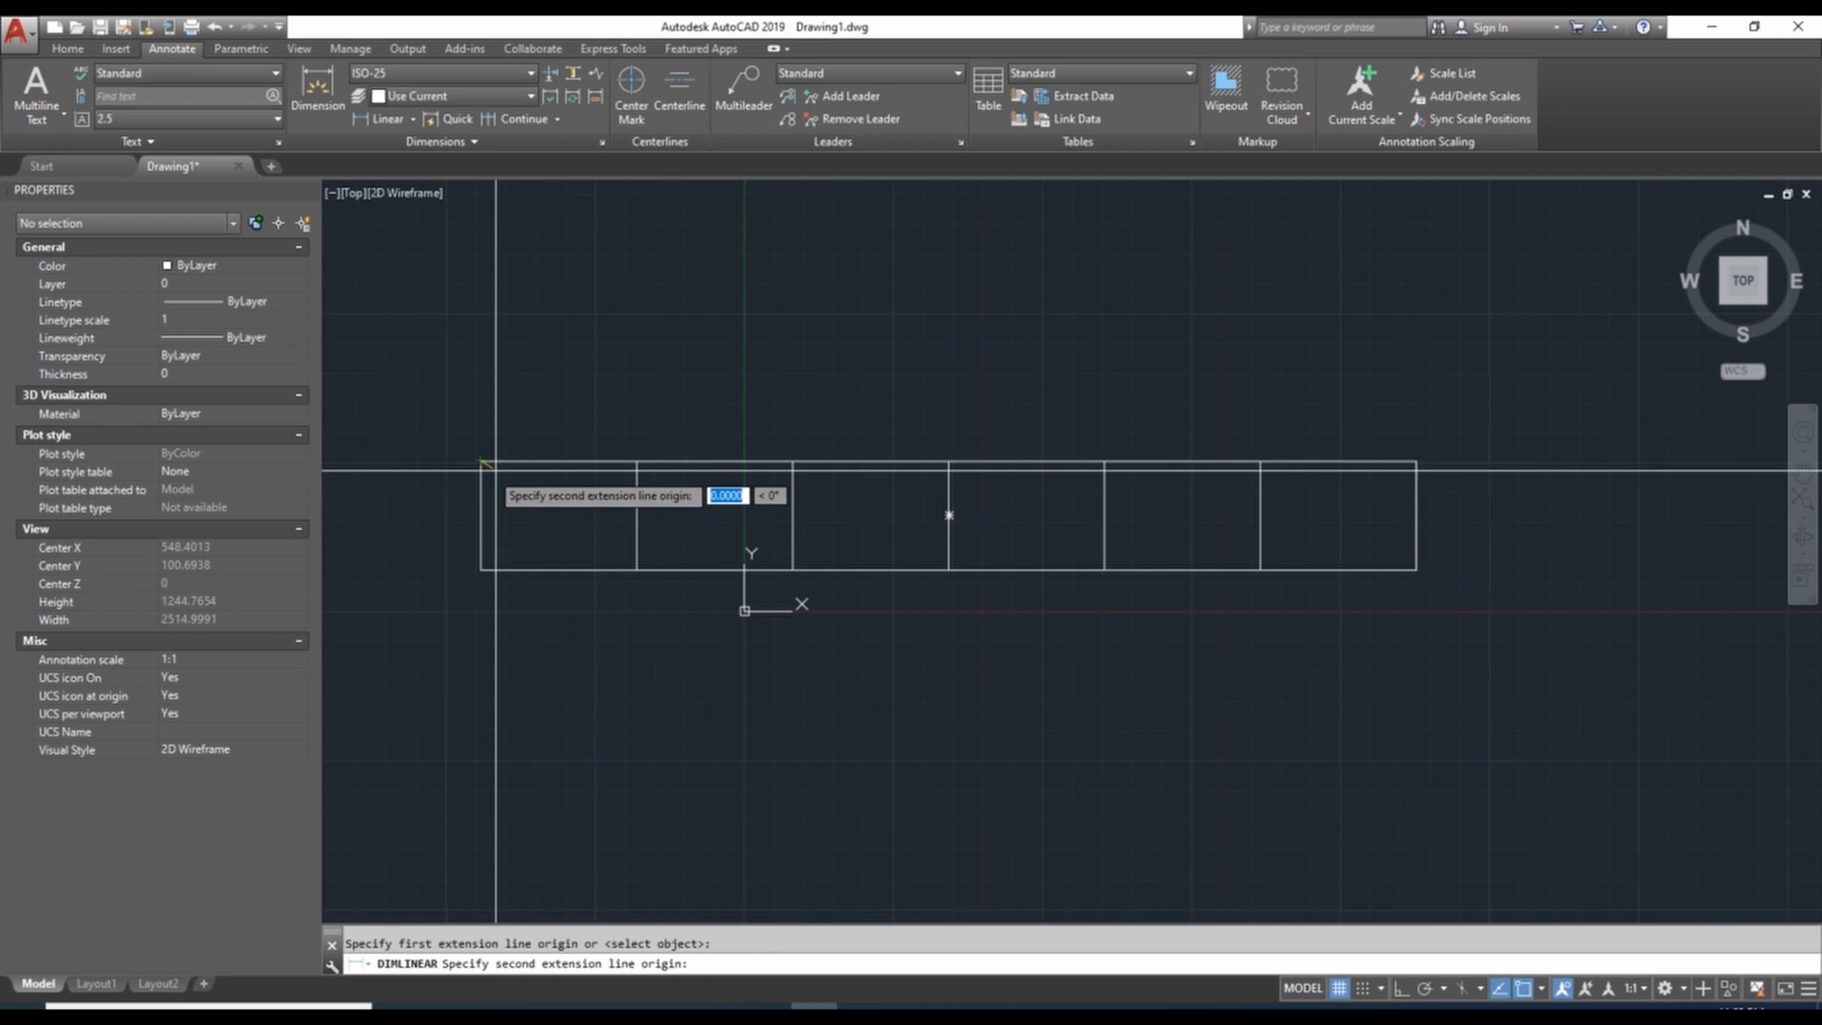
left_click(637, 462)
left_click(636, 399)
Step: Set the linear precision of dimension style ISO-25 to 0 and make the style current
scroll(531, 406, "up", 3)
mouse_move(648, 415)
middle_mouse_down()
mouse_move(840, 361)
mouse_move(813, 418)
mouse_move(769, 412)
mouse_move(793, 411)
middle_mouse_up()
scroll(854, 343, "up", 2)
scroll(847, 409, "down", 2)
type("d")
key("Return")
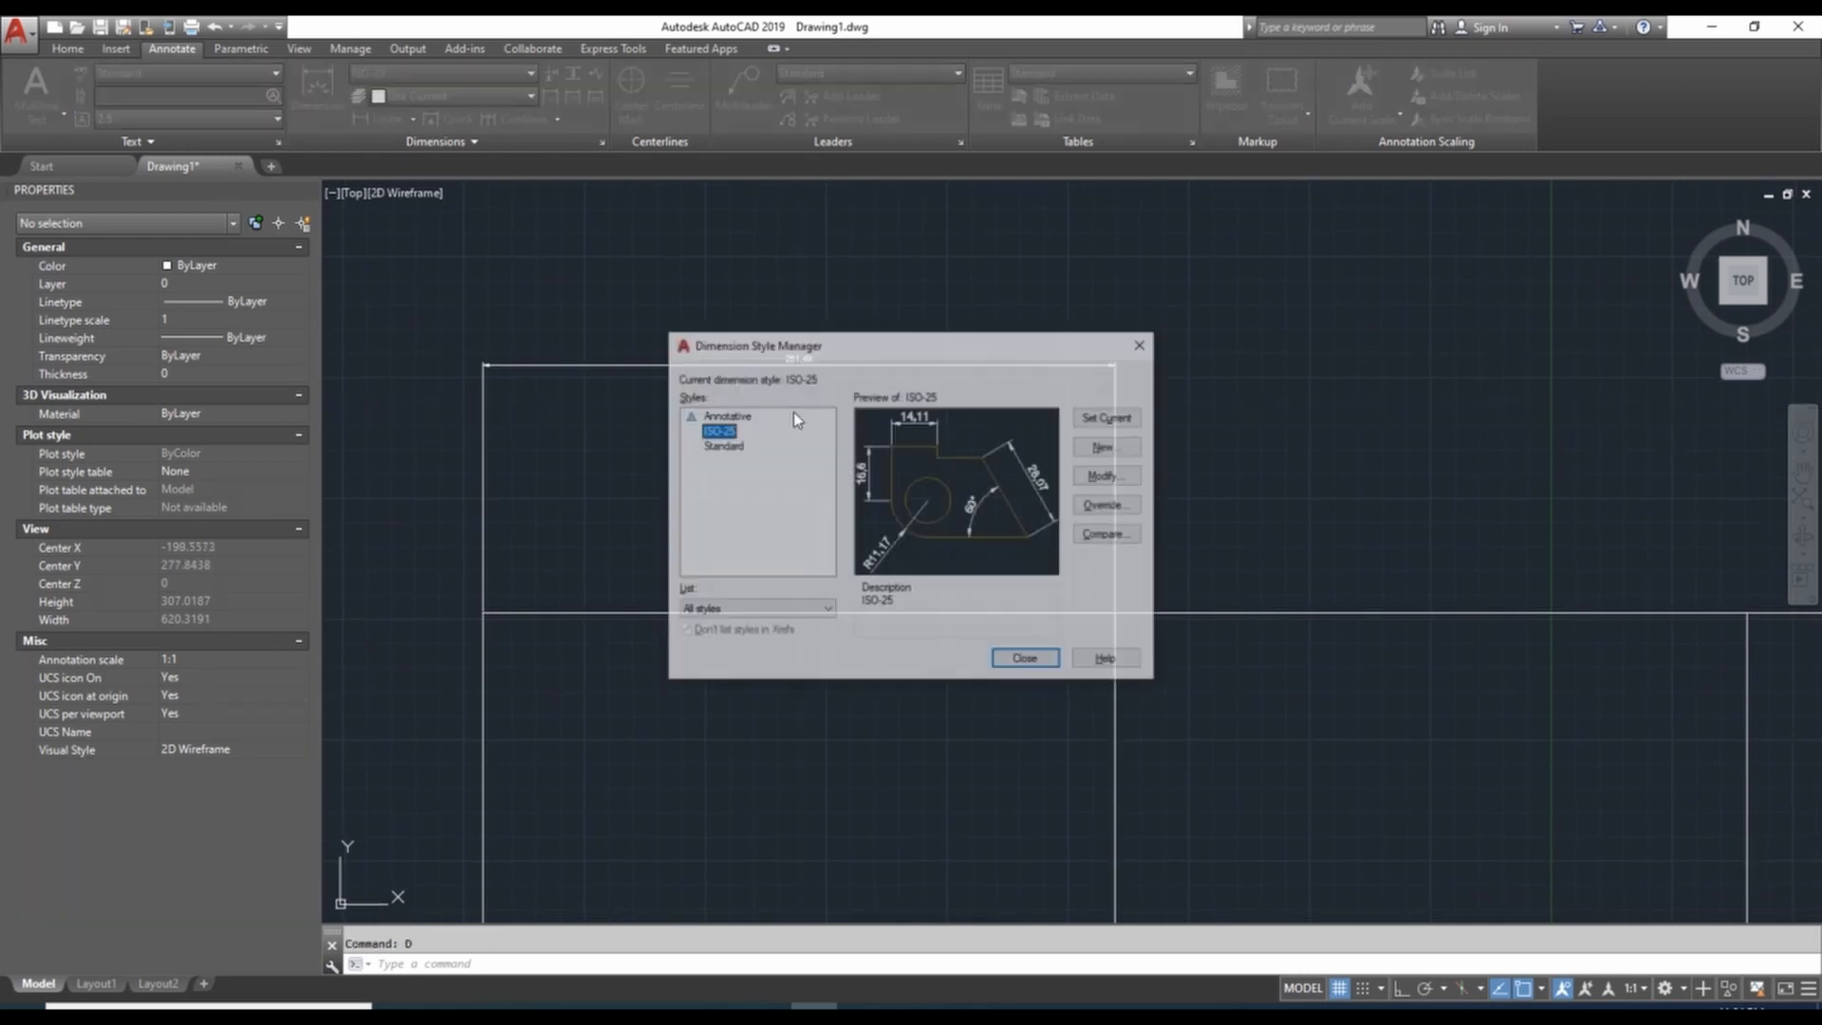
left_click(1108, 475)
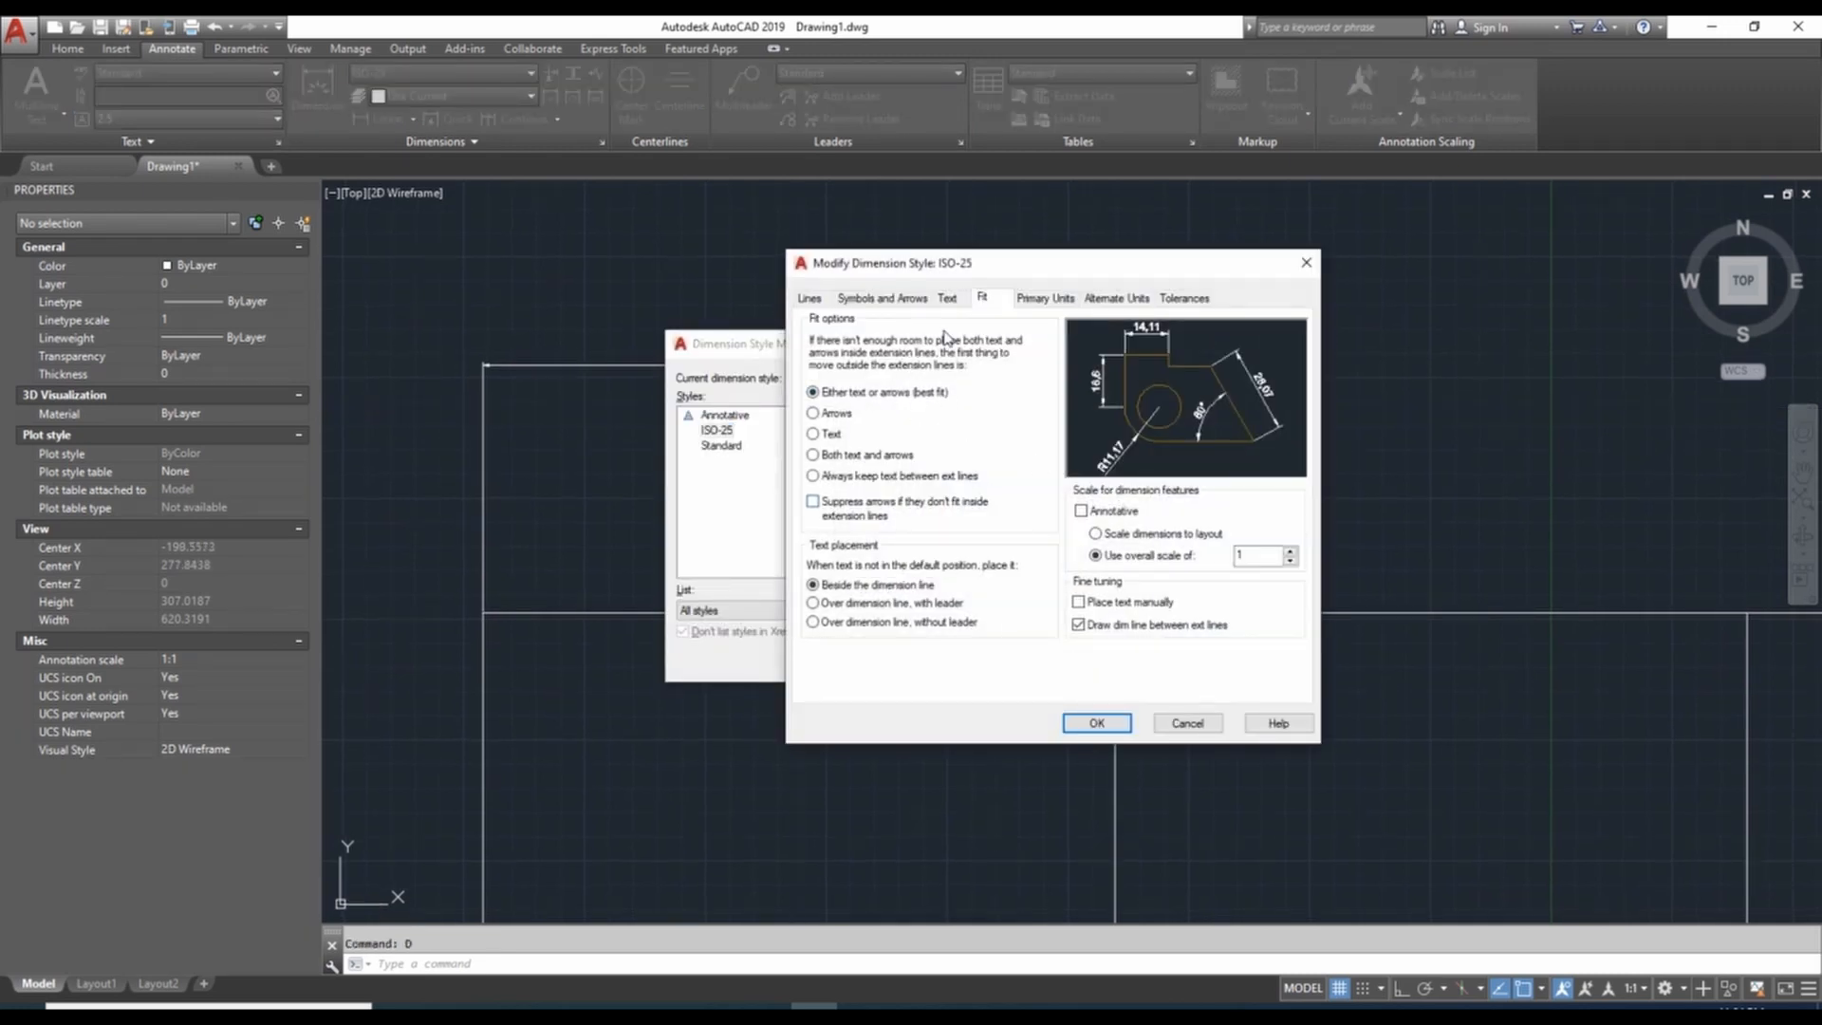
left_click(1044, 298)
left_click(994, 366)
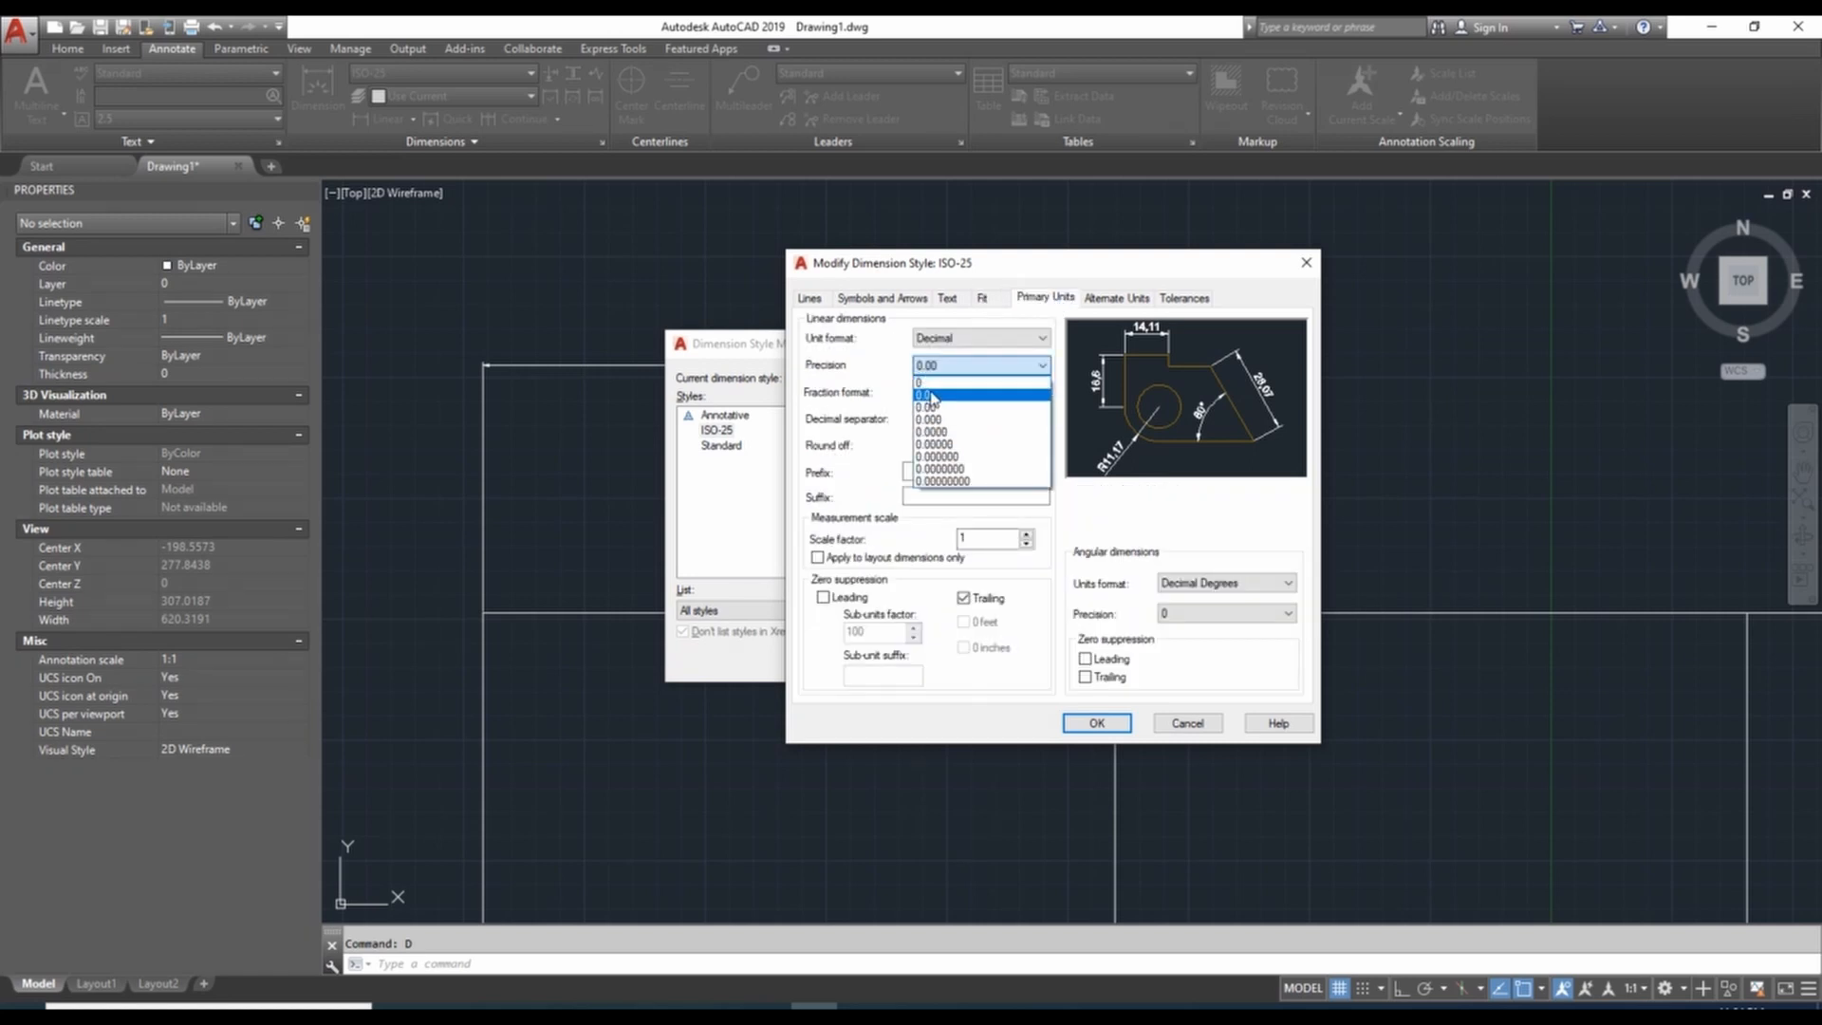
left_click(924, 384)
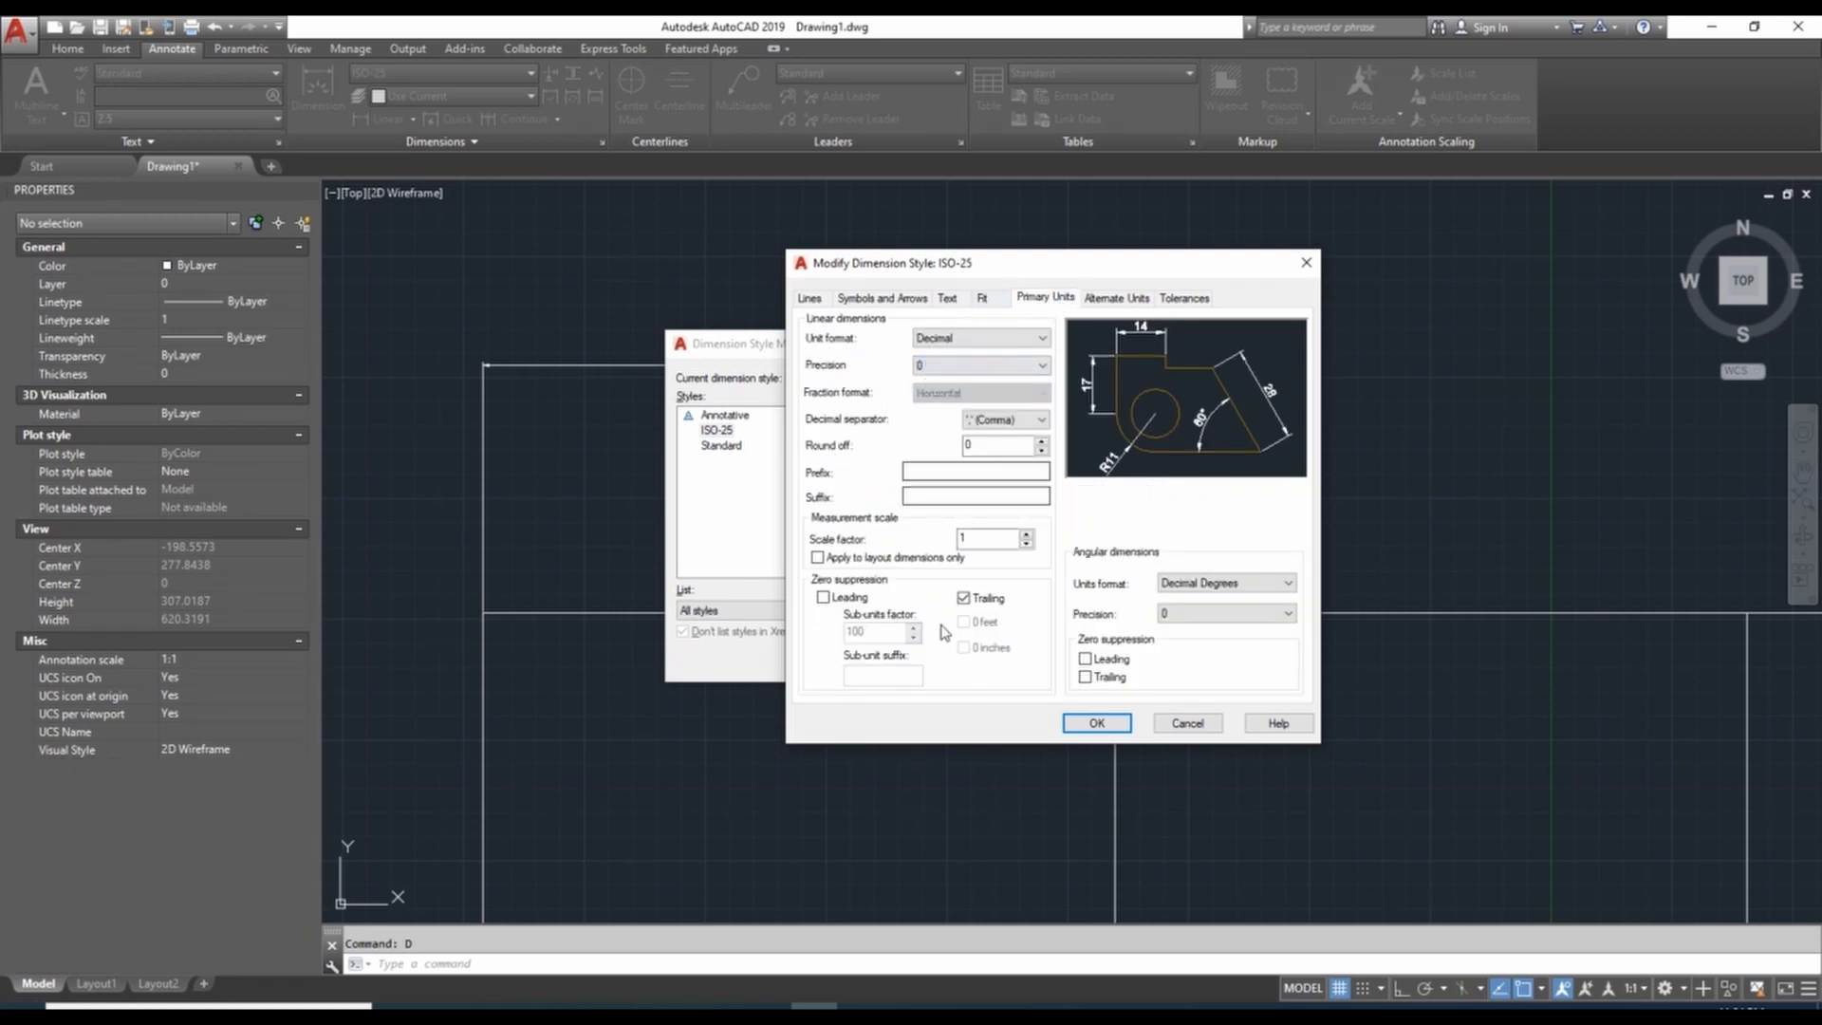
left_click(1096, 723)
left_click(1110, 418)
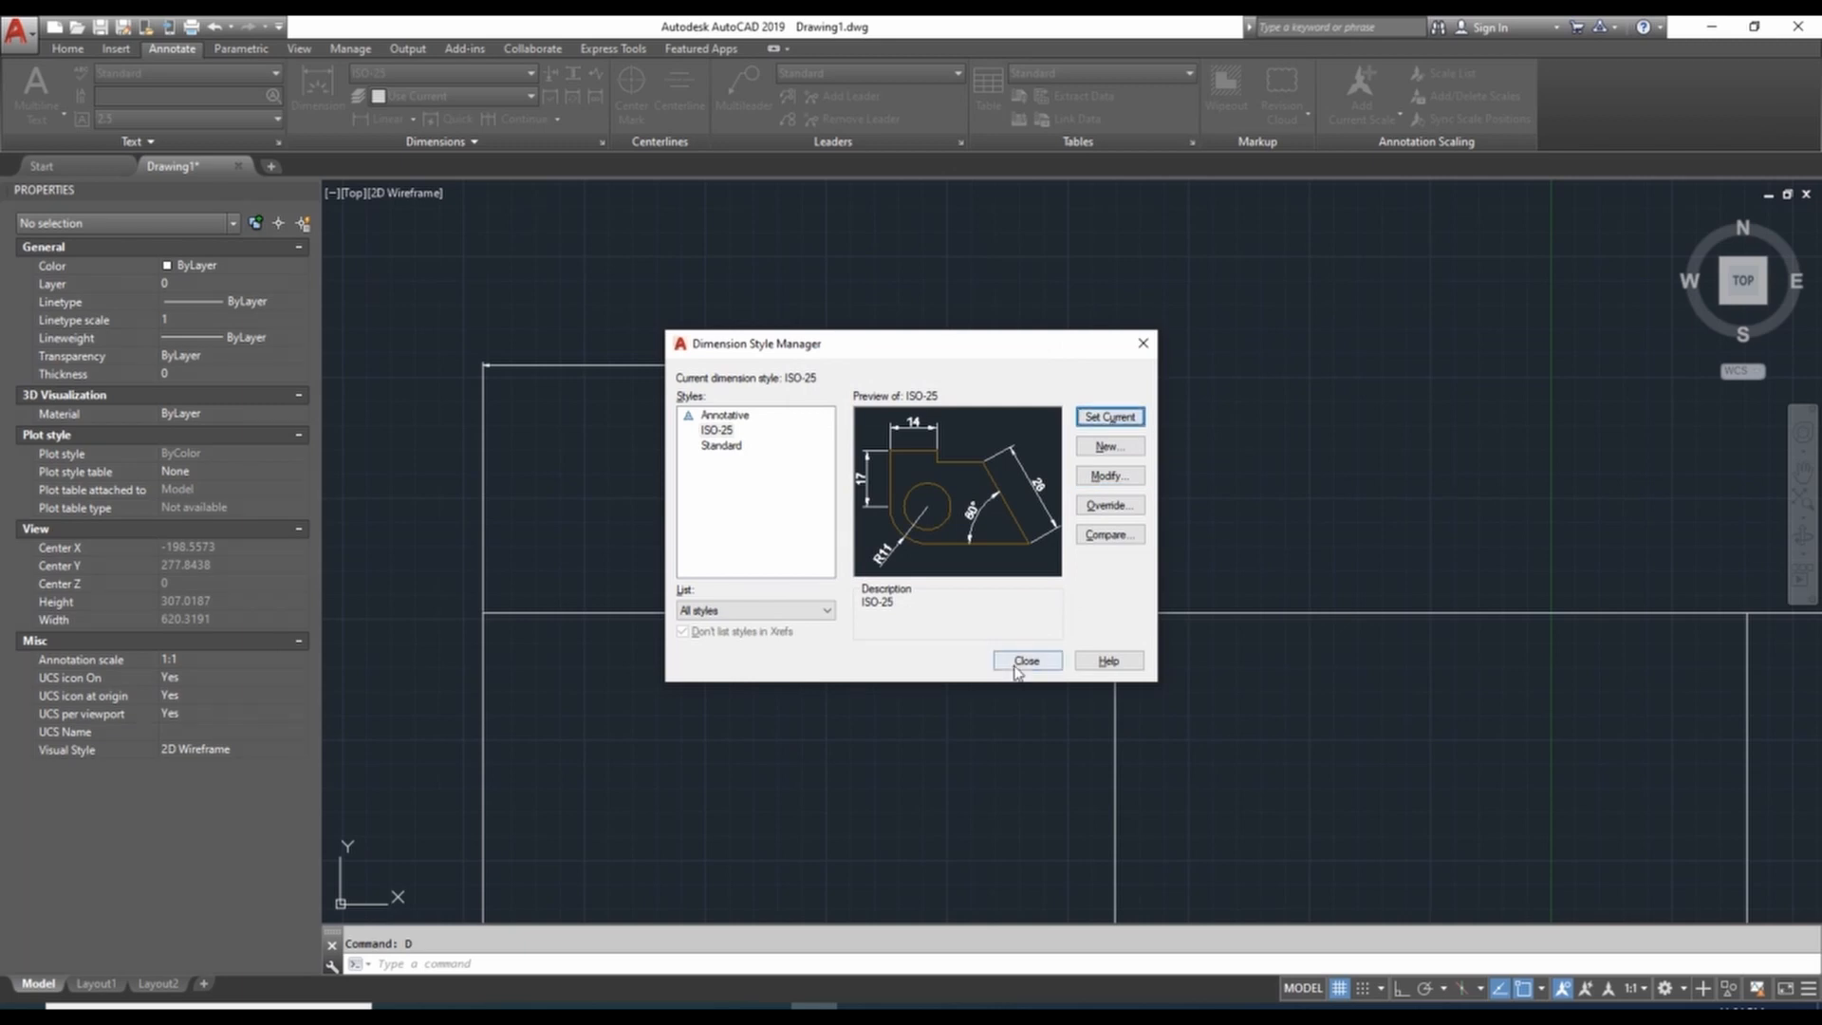
left_click(1026, 660)
Step: Set the overall scale of dimension style ISO-25 to 10
scroll(854, 379, "up", 5)
scroll(916, 393, "down", 4)
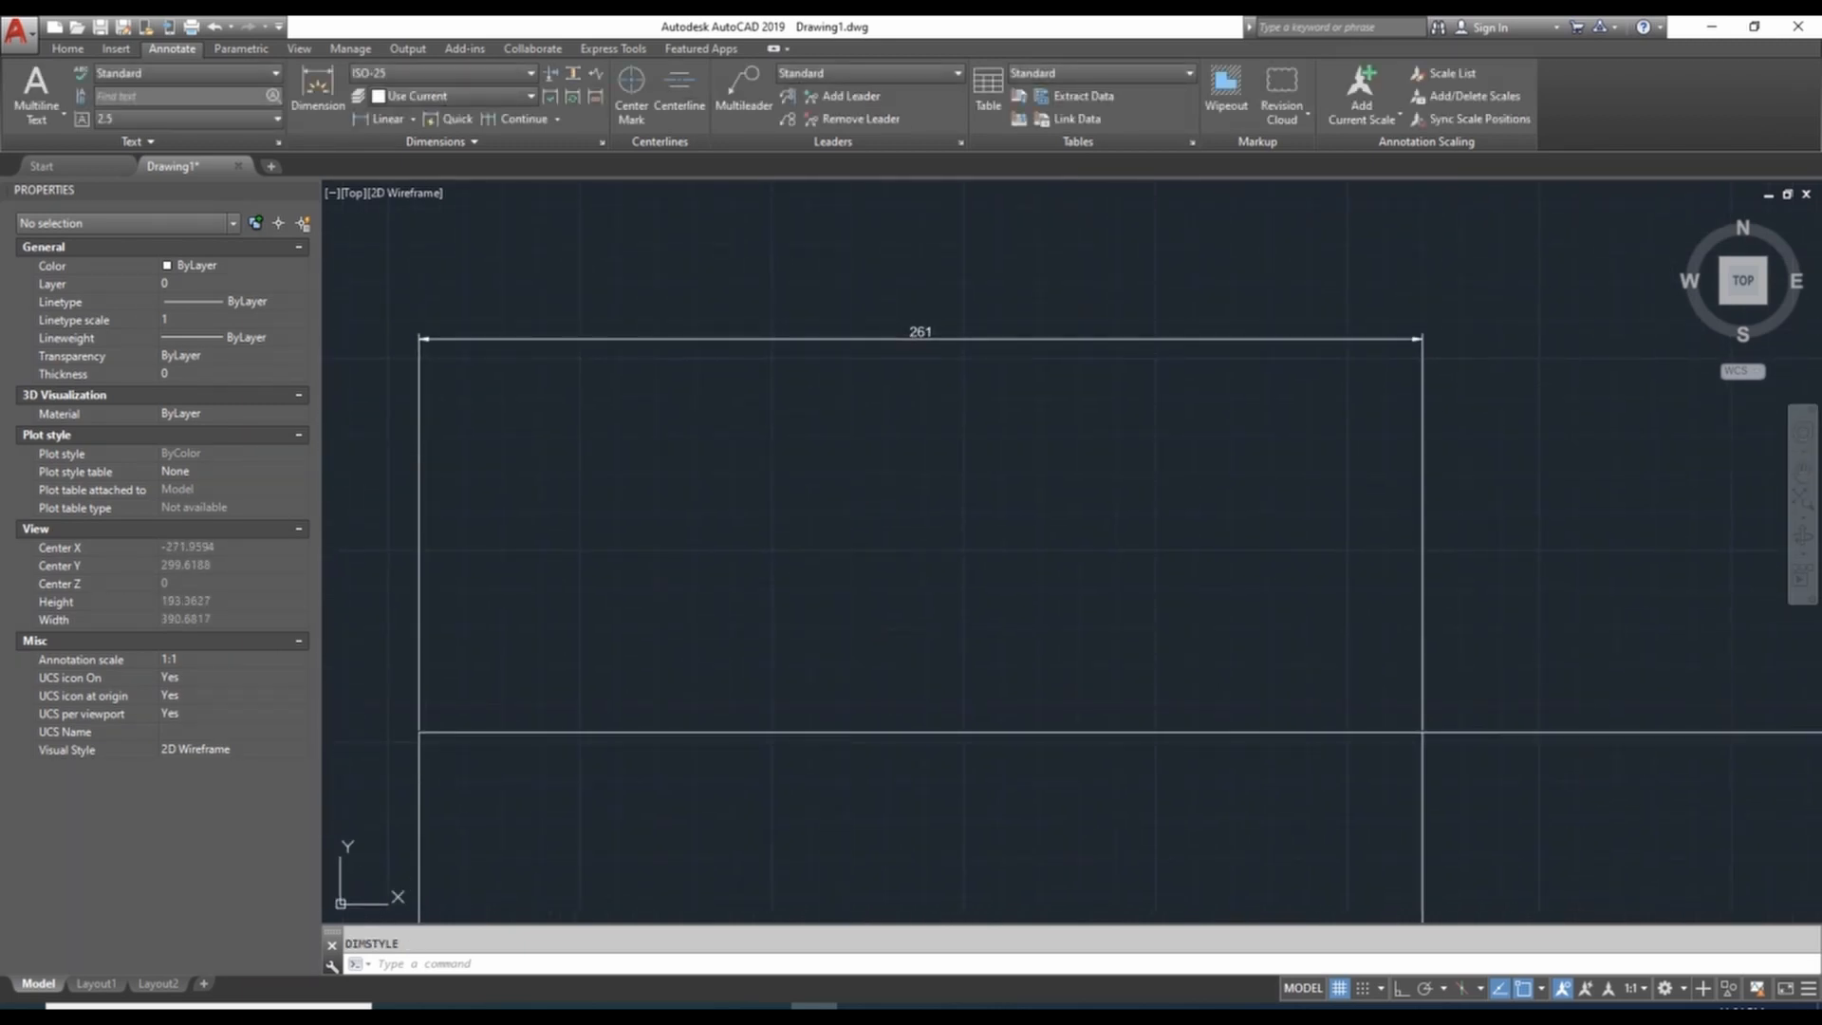
type("d")
key("Return")
left_click(1108, 476)
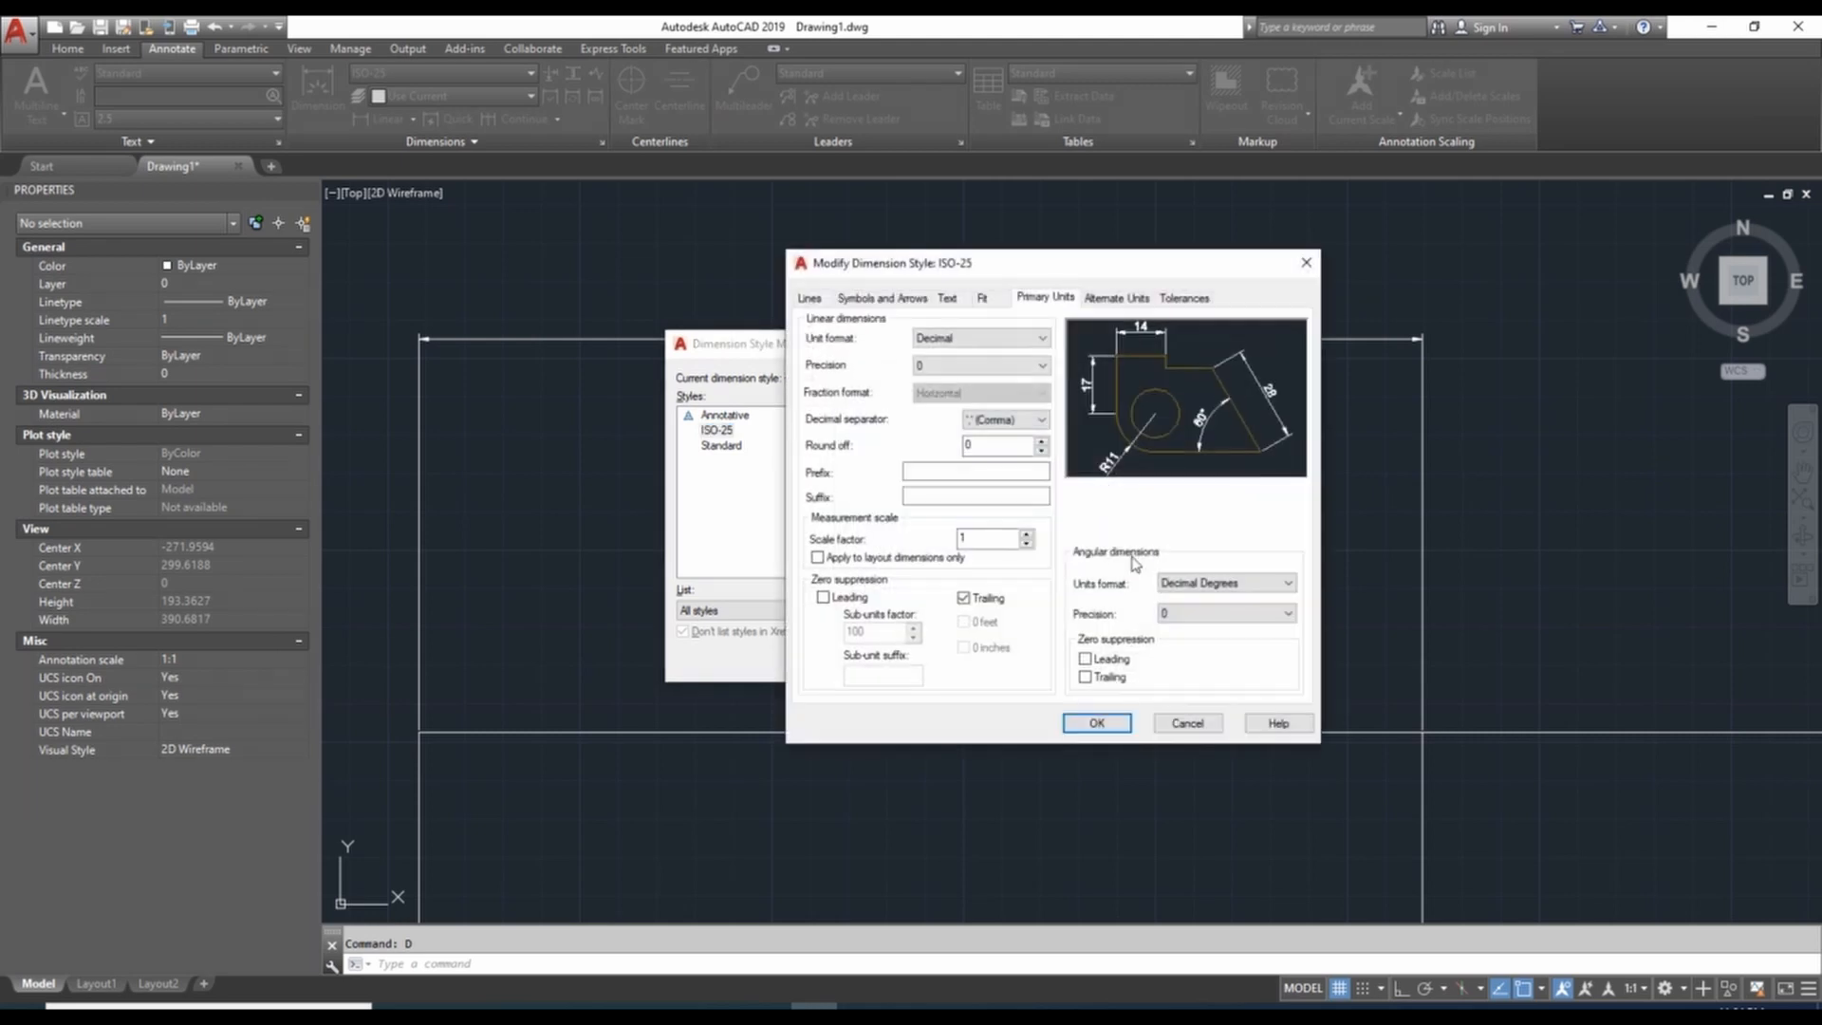
left_click(981, 298)
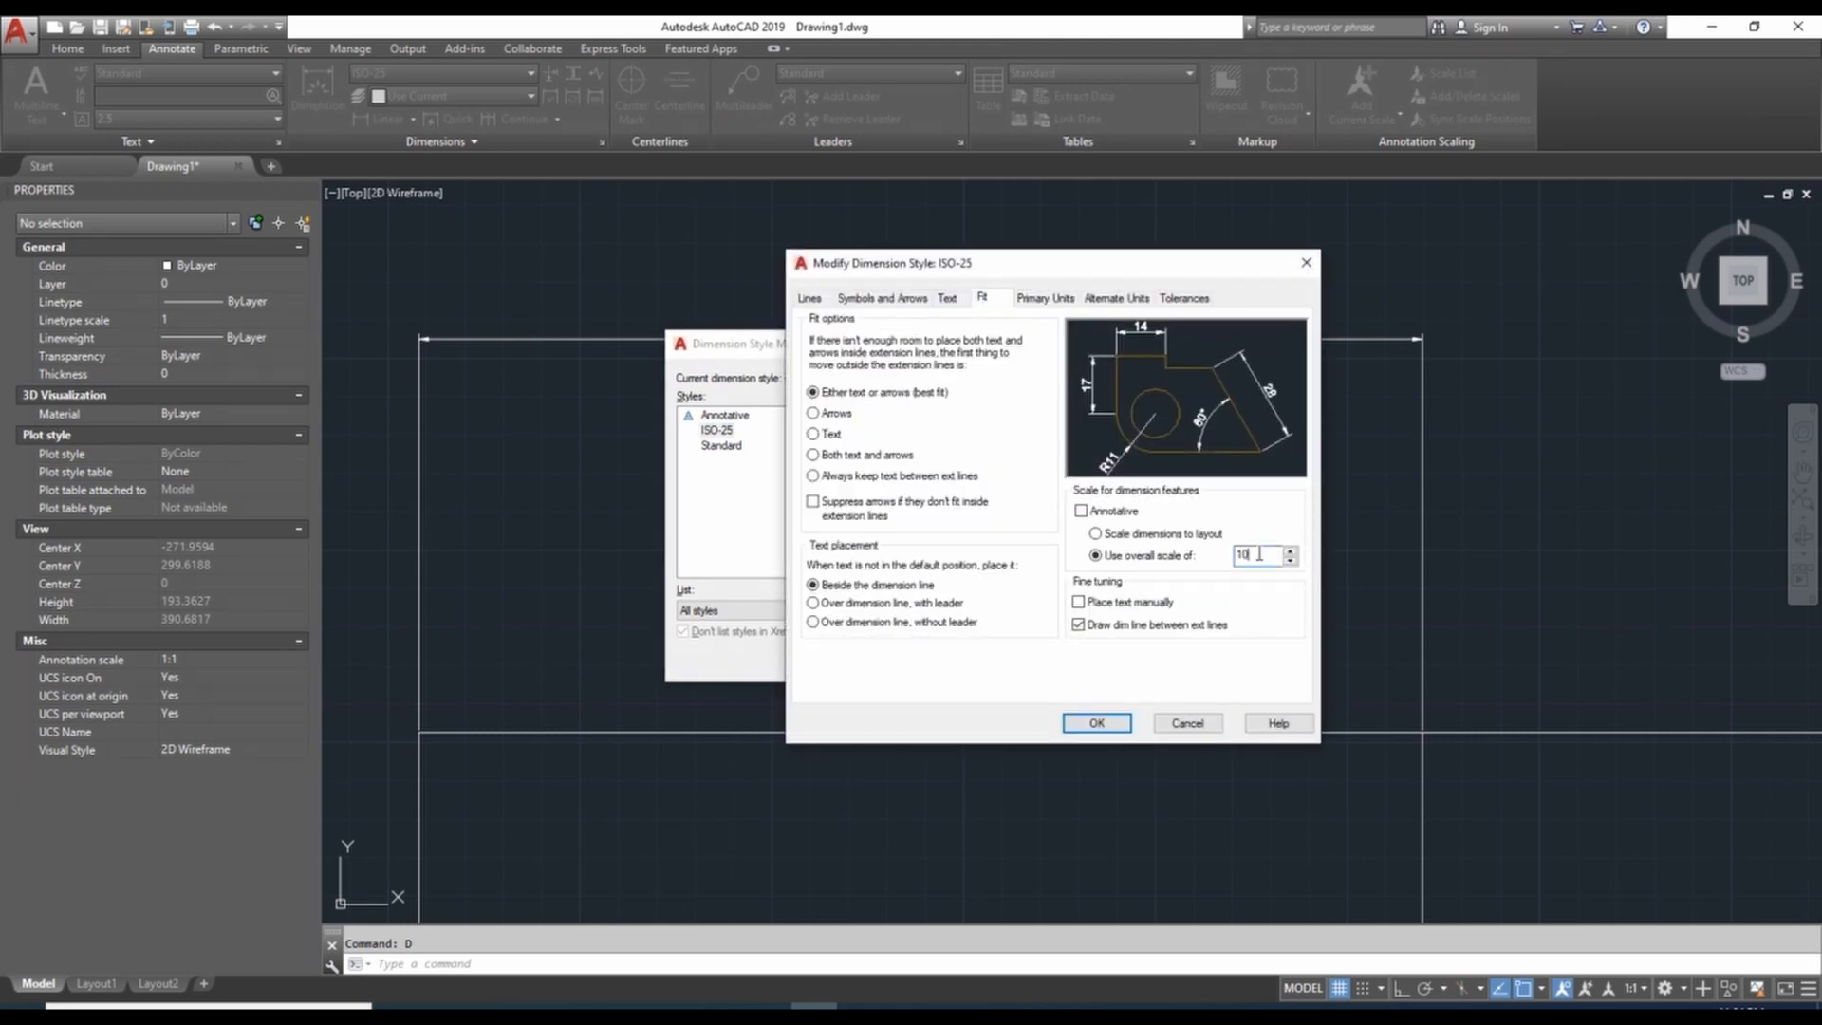
left_click(1082, 723)
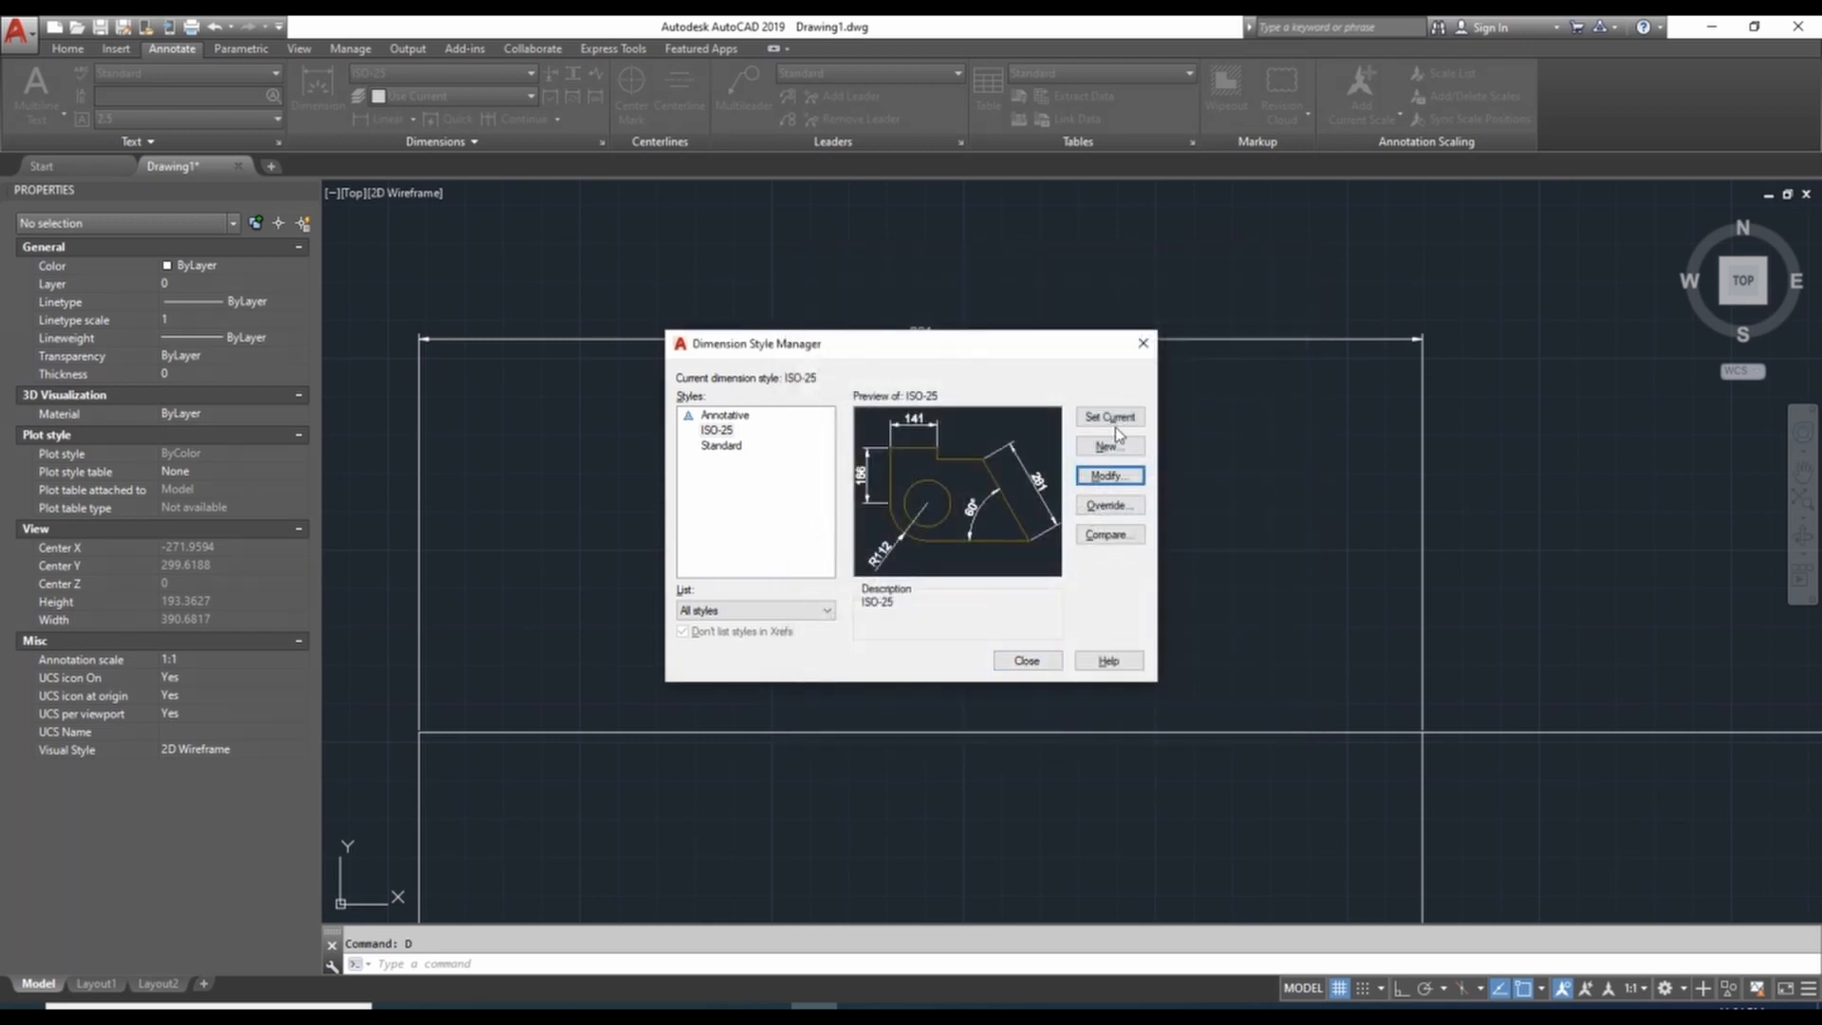
left_click(1027, 661)
Step: Continue the dimension chain from the first width dimension across the remaining five cells
scroll(890, 577, "down", 4)
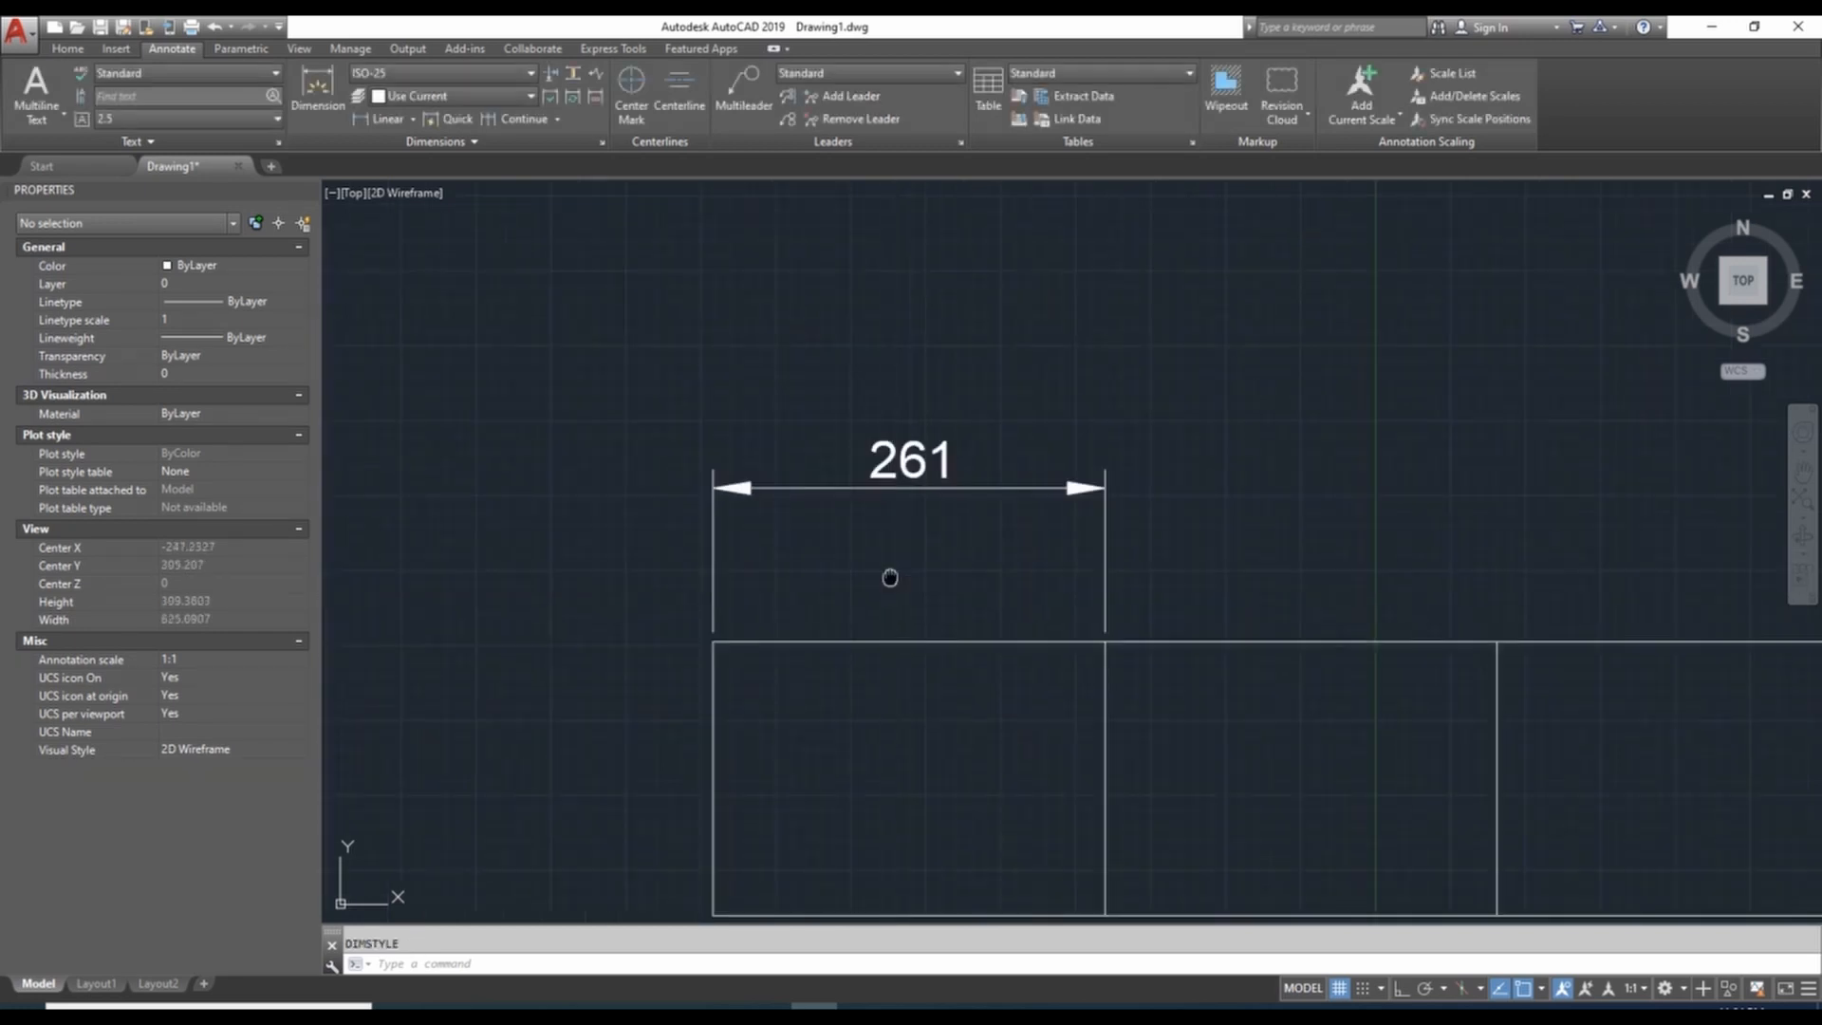
middle_click_drag(890, 577, 825, 460)
scroll(826, 472, "down", 2)
middle_click_drag(946, 455, 898, 446)
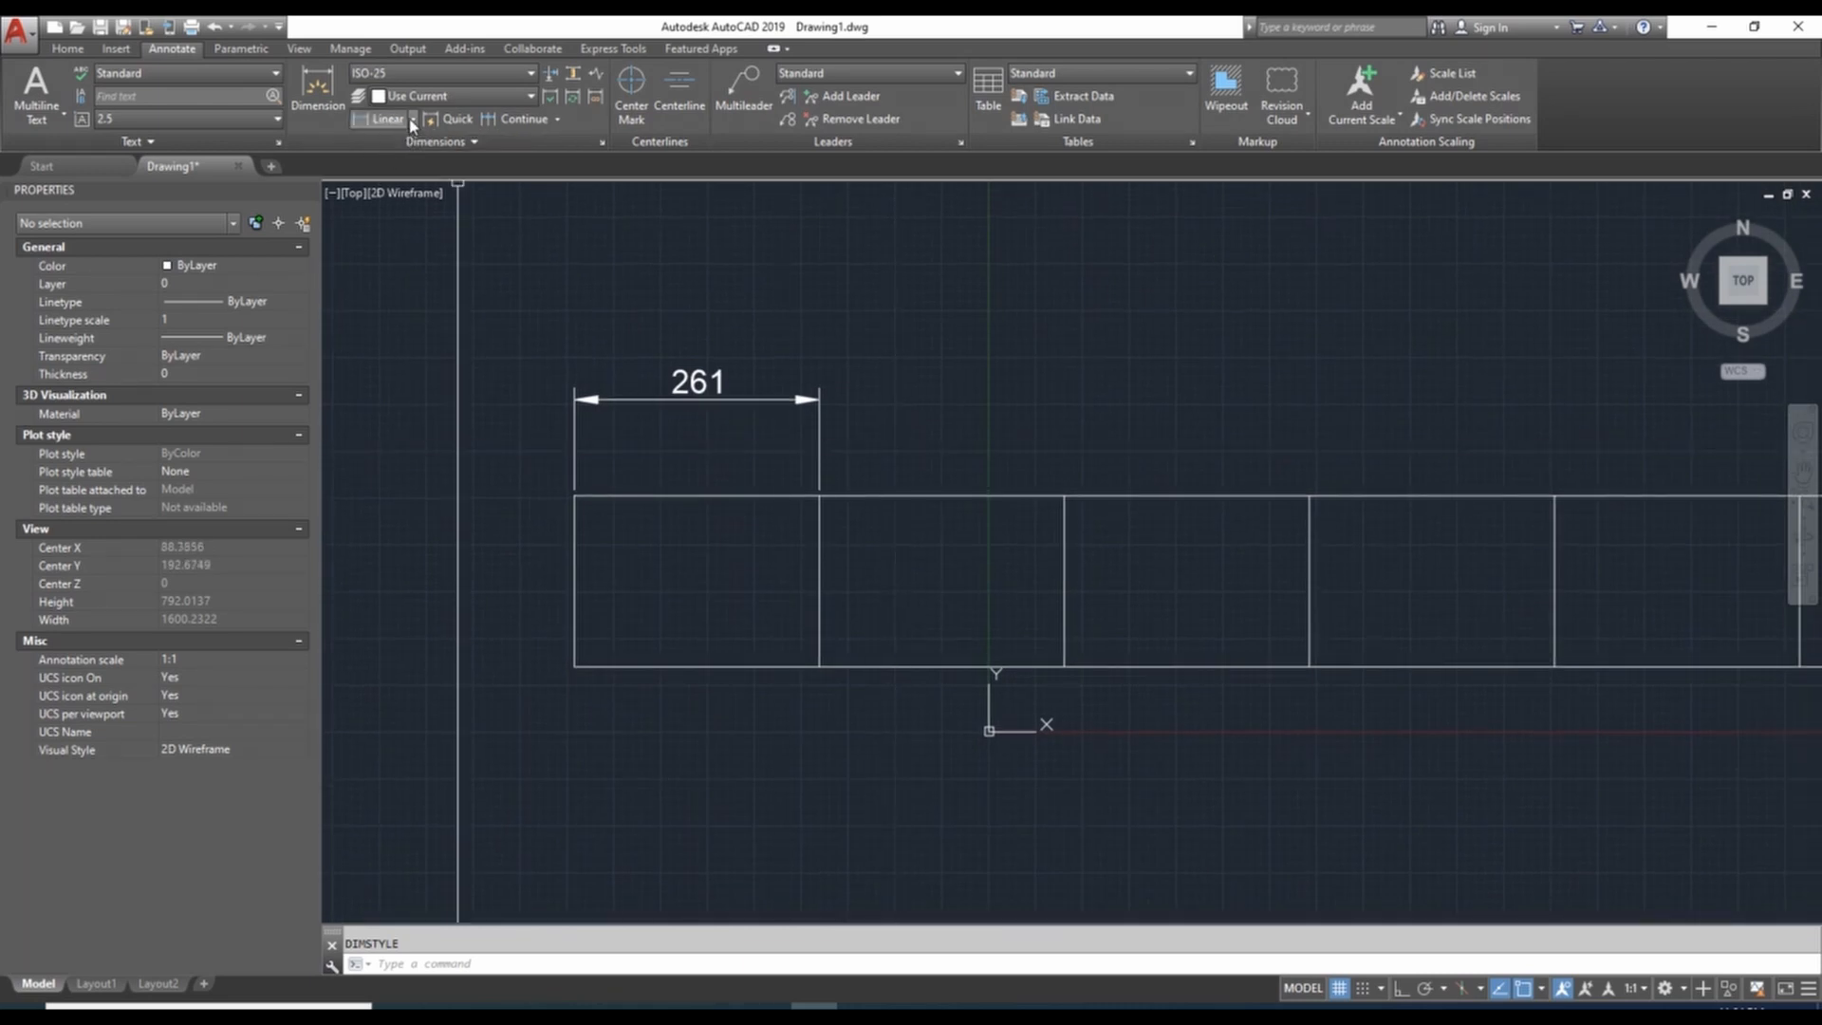
left_click(503, 124)
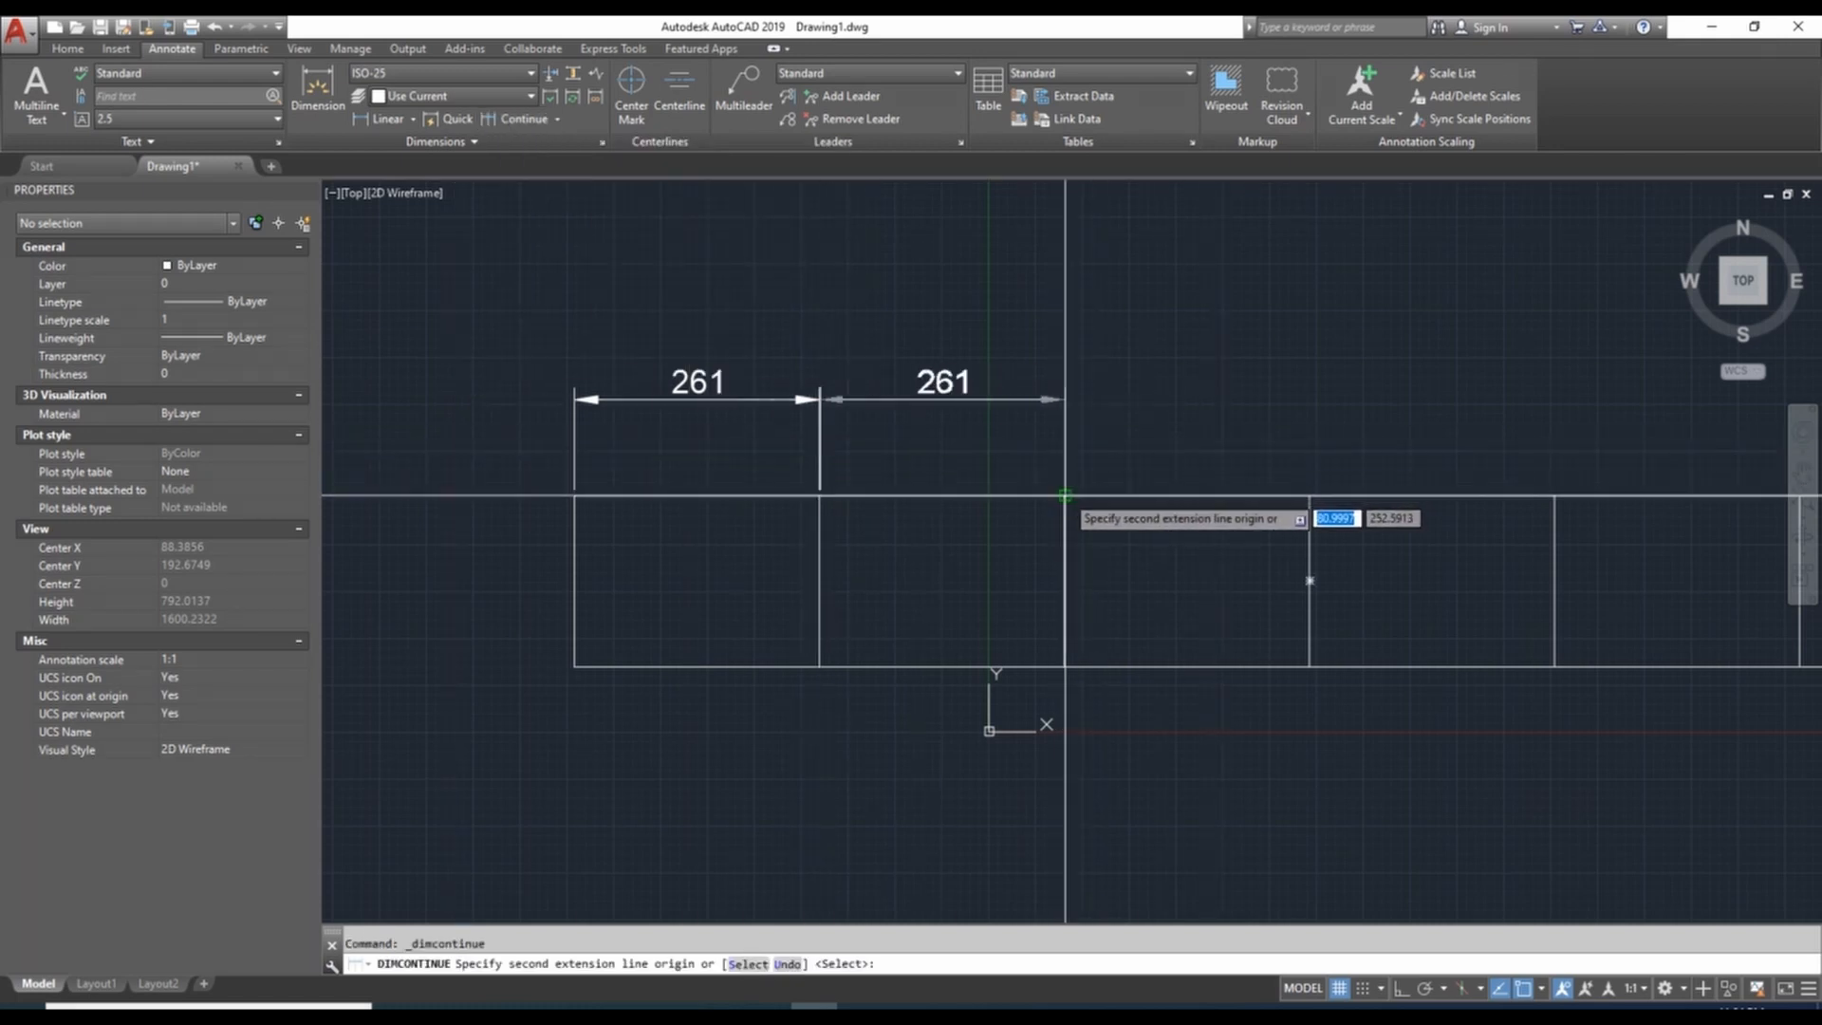
left_click(1309, 494)
middle_click_drag(1315, 494, 1152, 469)
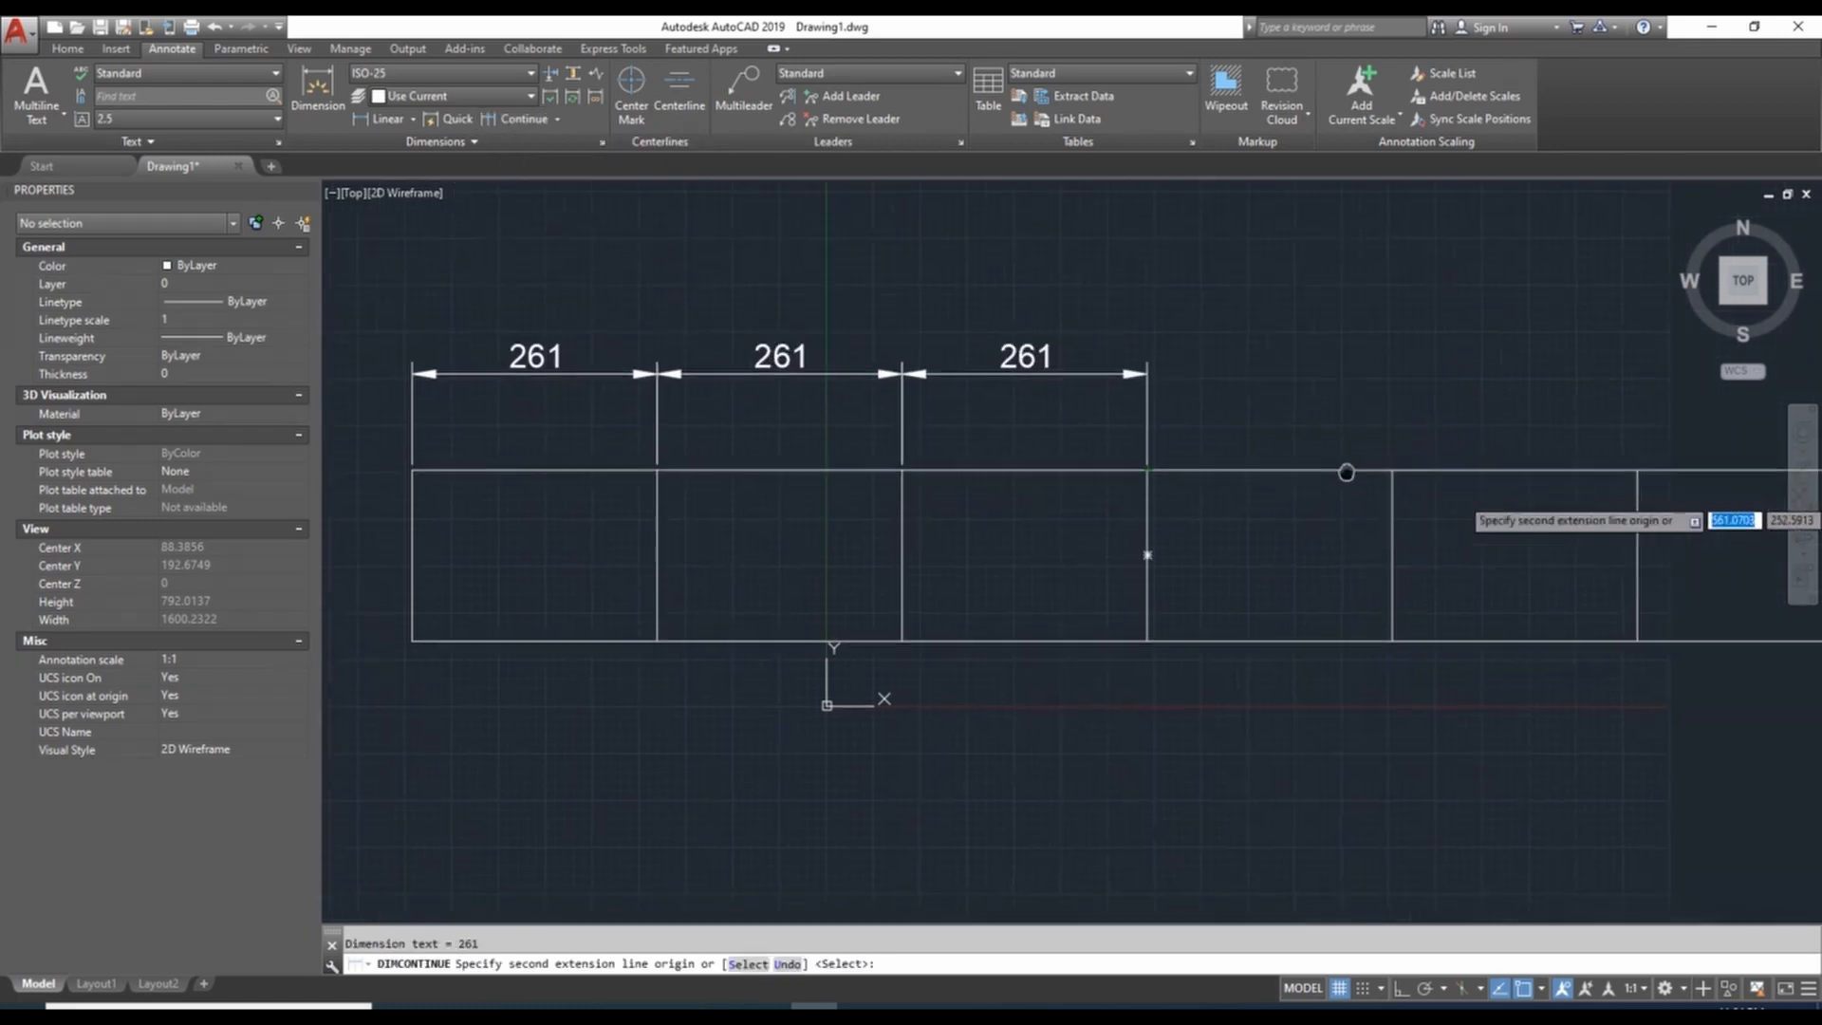
left_click(1392, 470)
scroll(1472, 491, "down", 2)
middle_click_drag(1481, 493, 1264, 465)
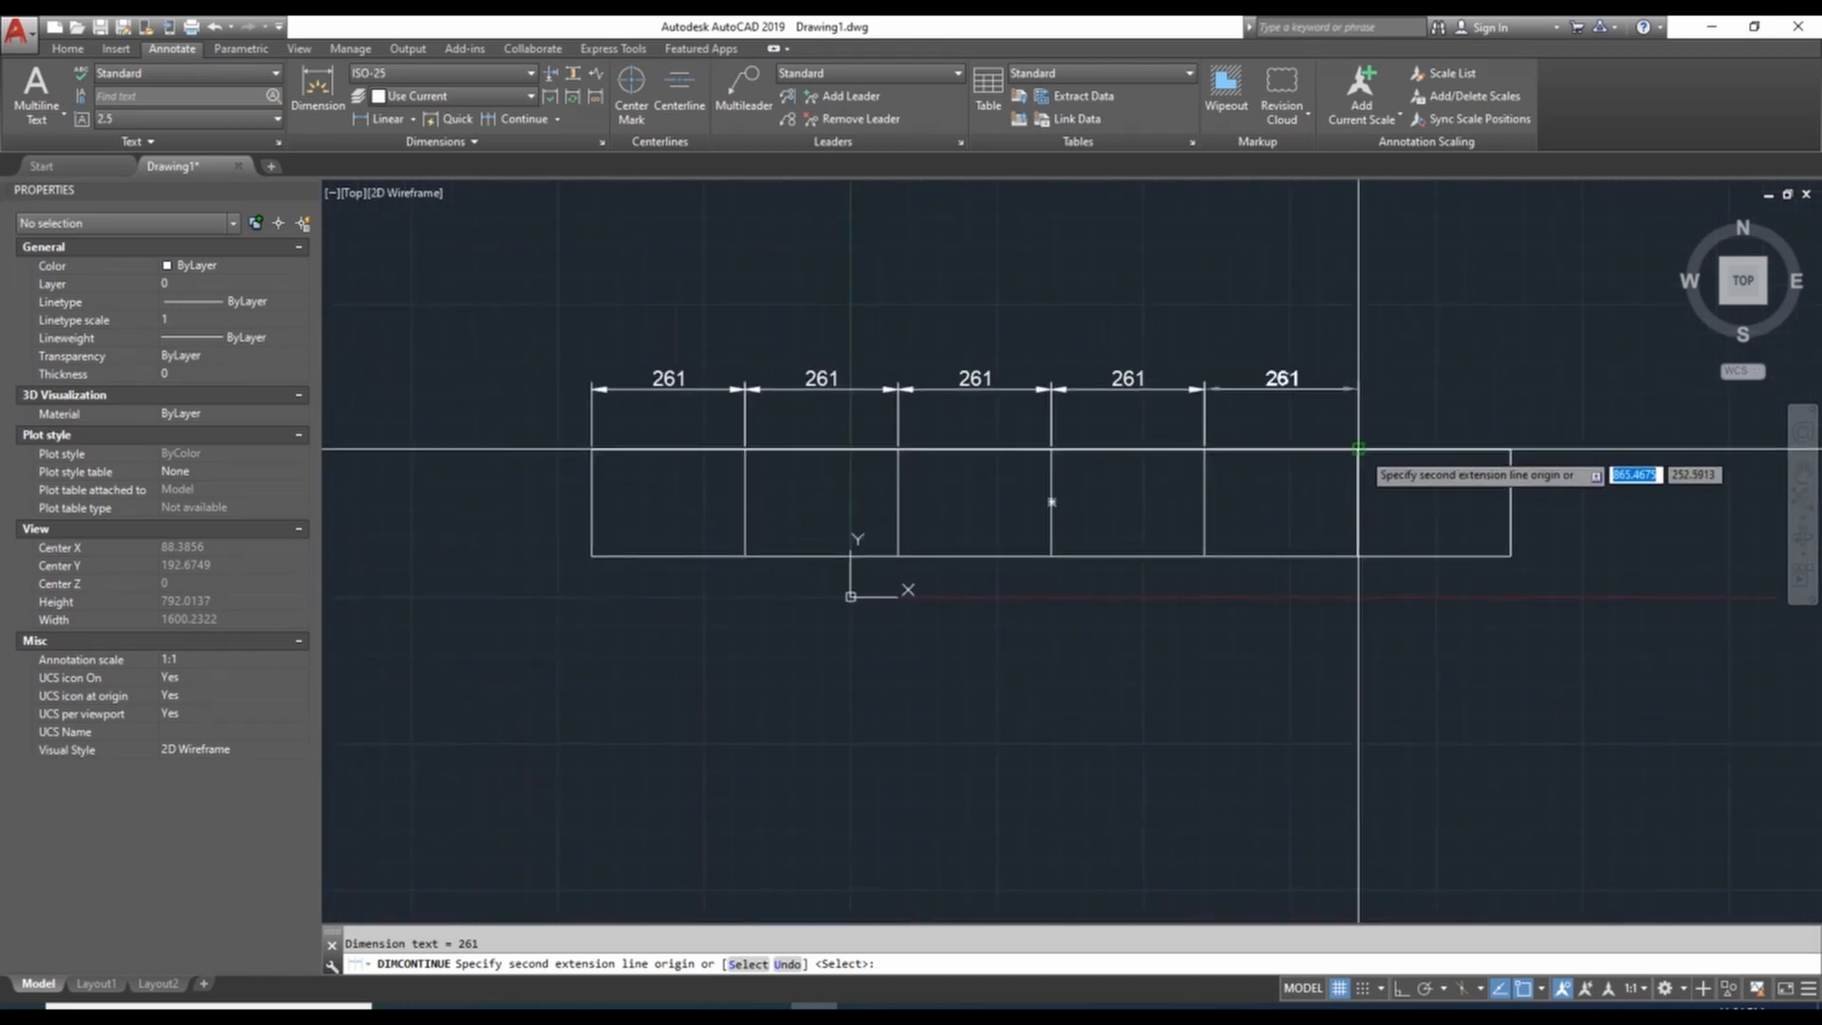
left_click(1358, 449)
left_click(1510, 448)
middle_click_drag(1510, 449, 1422, 408)
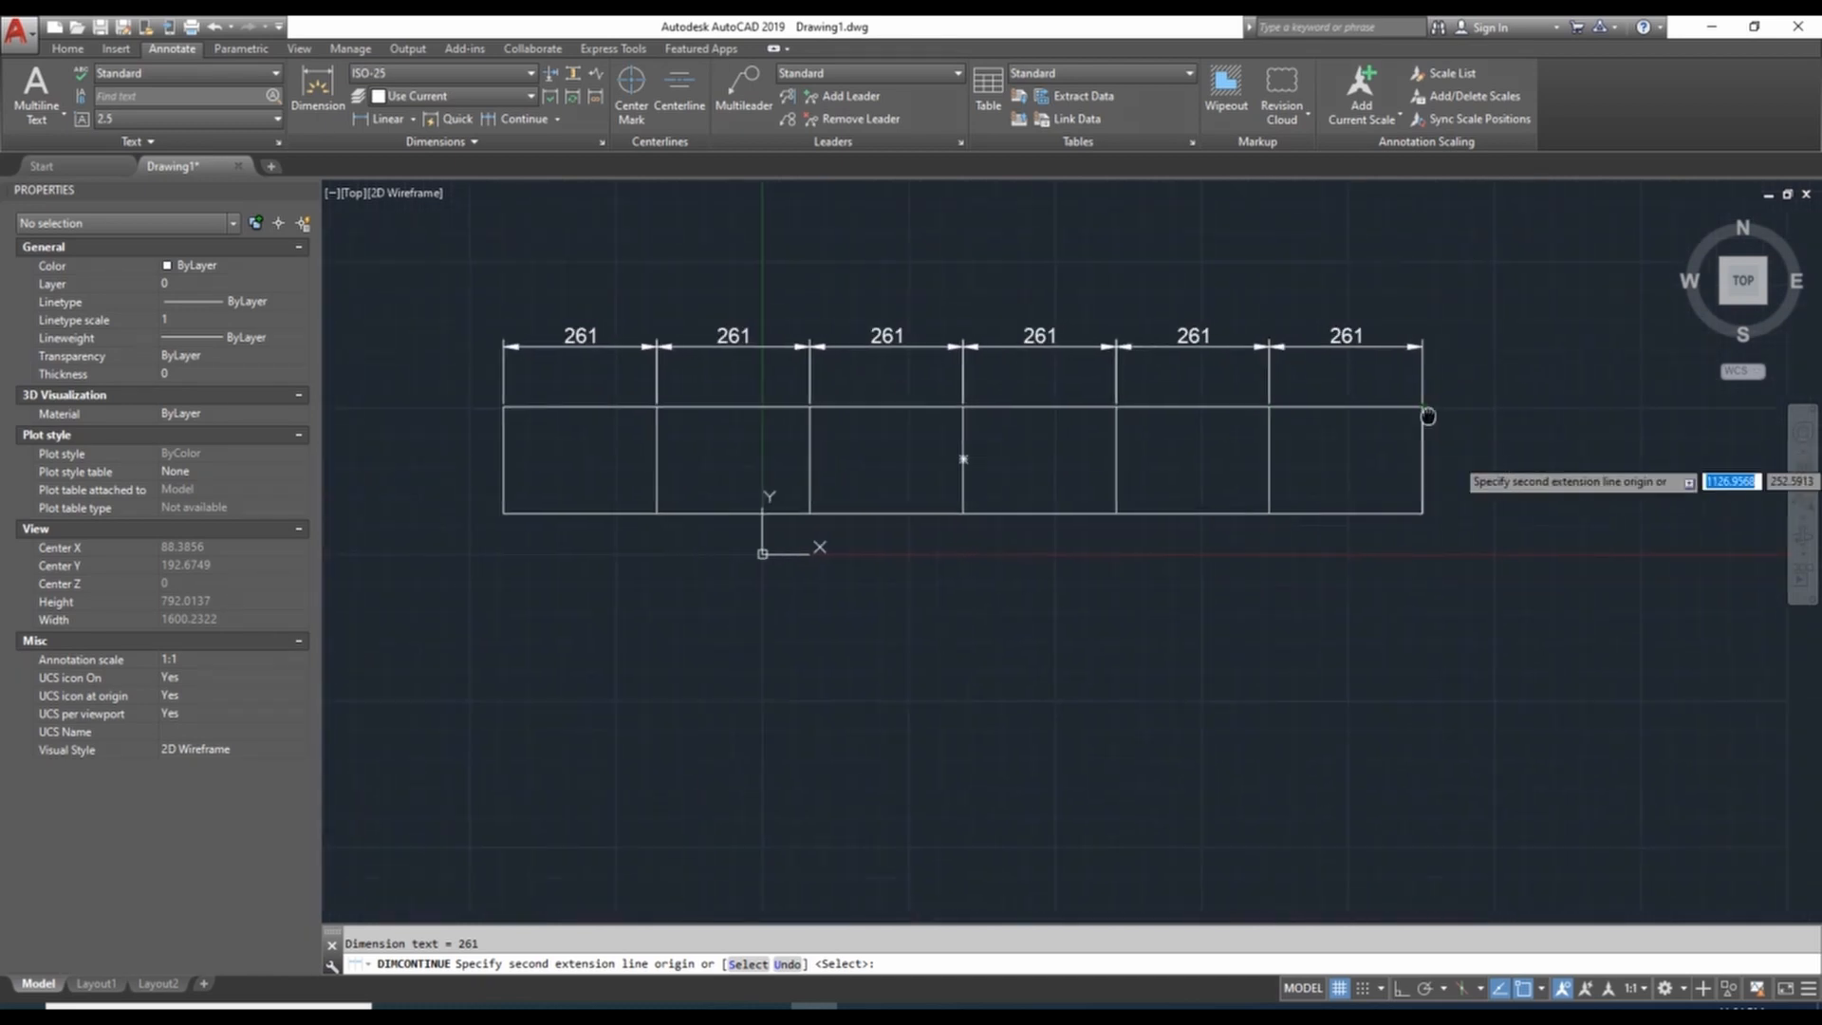
key("Escape")
key("Escape")
Step: Add a vertical linear dimension for the rectangle's height beside its right end
middle_click_drag(908, 436, 939, 437)
middle_click(675, 391)
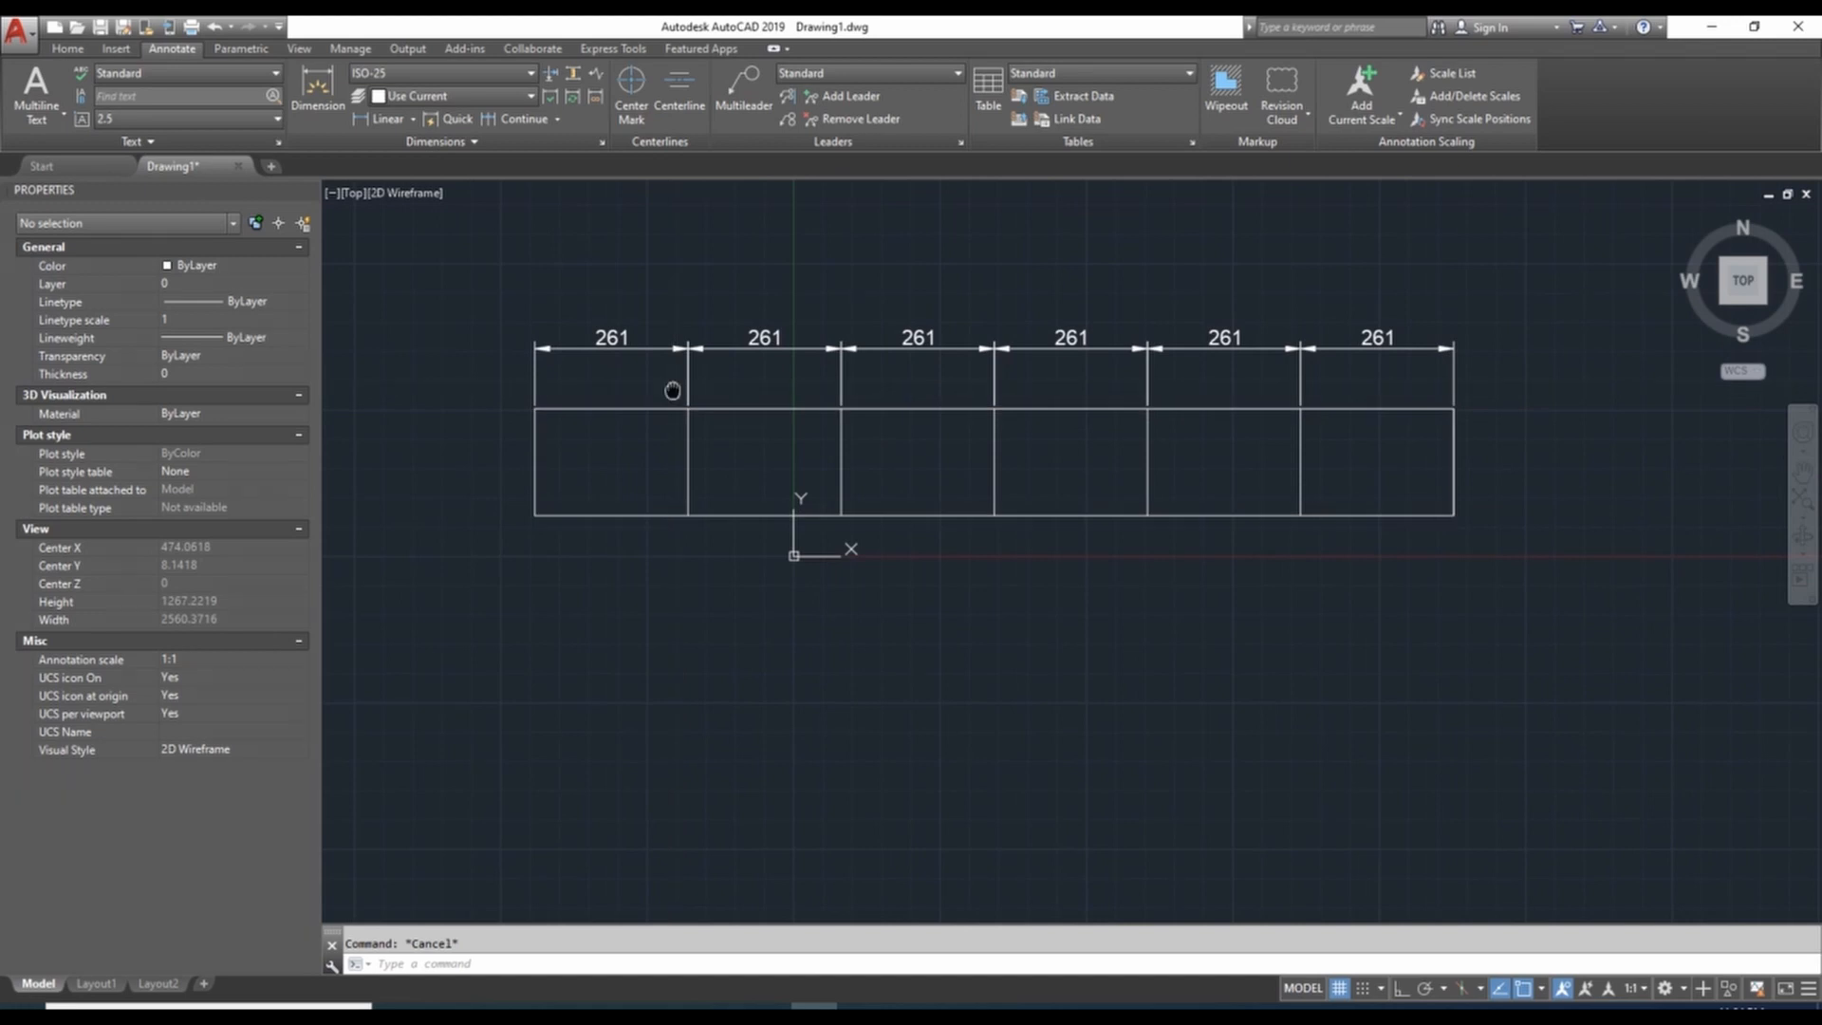
middle_click_drag(946, 544, 926, 508)
type("dli")
key("Return")
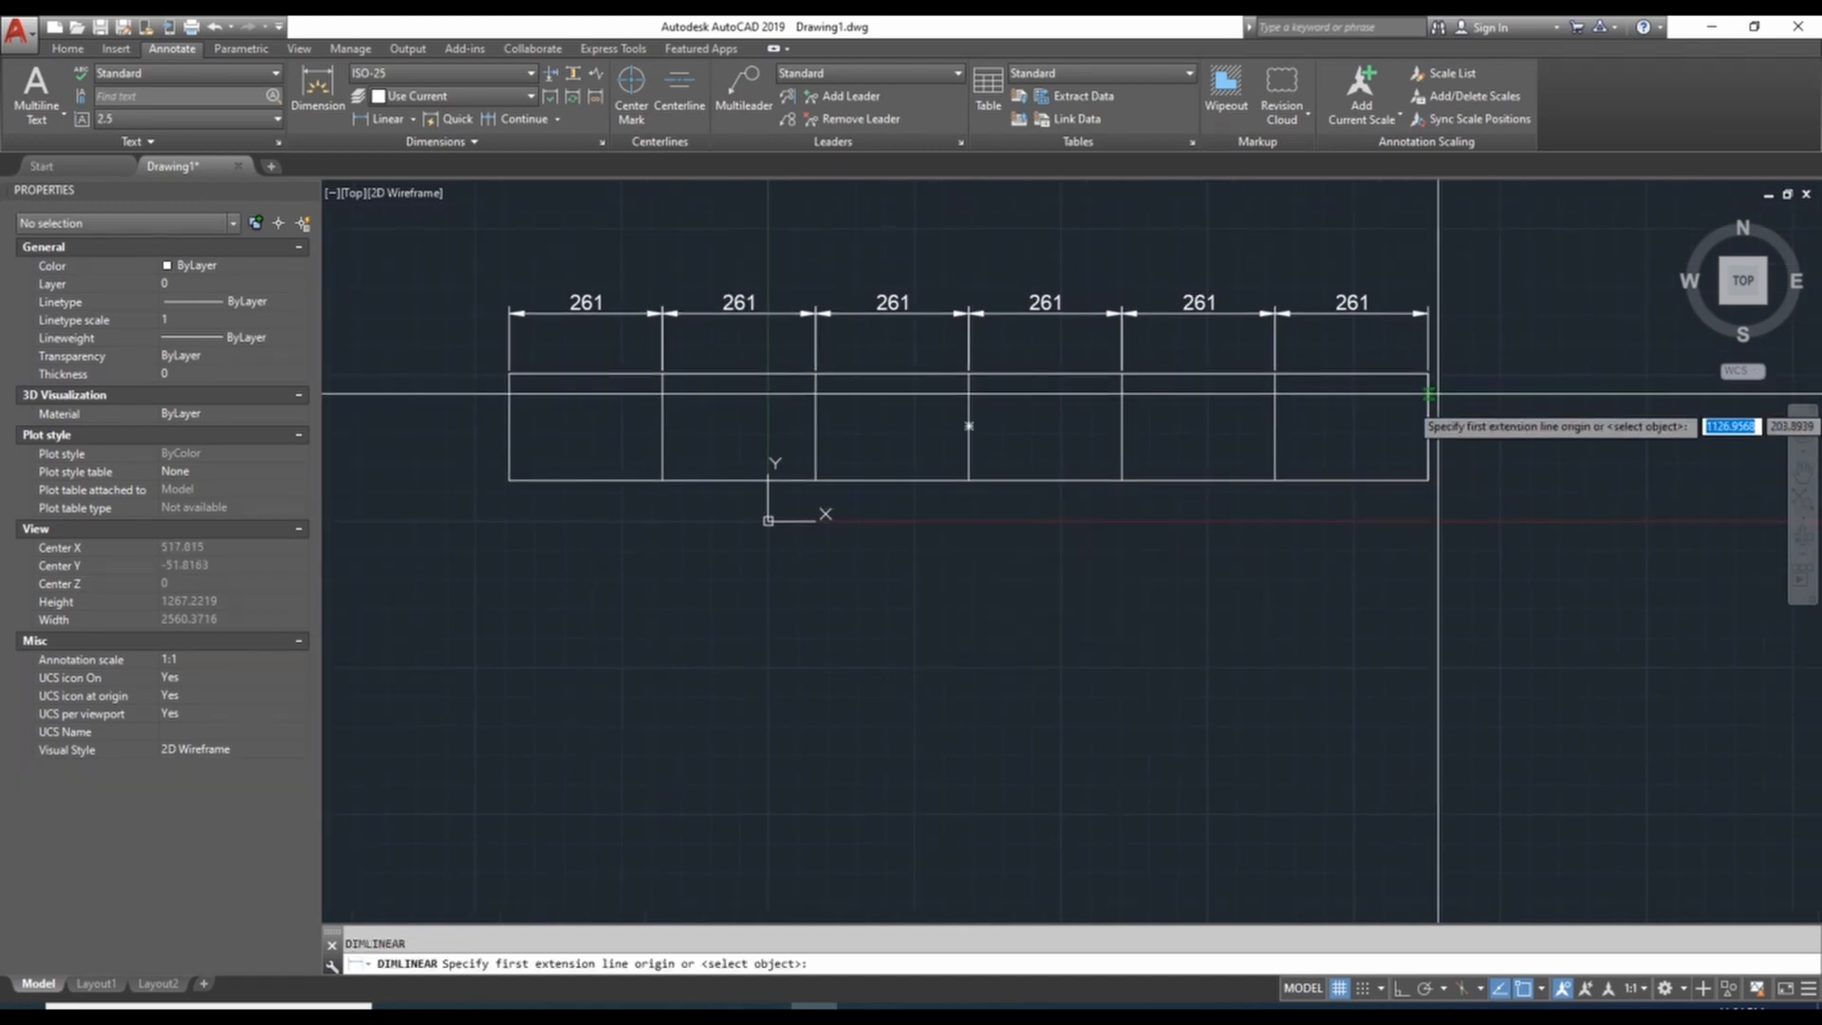
left_click(1428, 373)
left_click(1428, 481)
left_click(1550, 437)
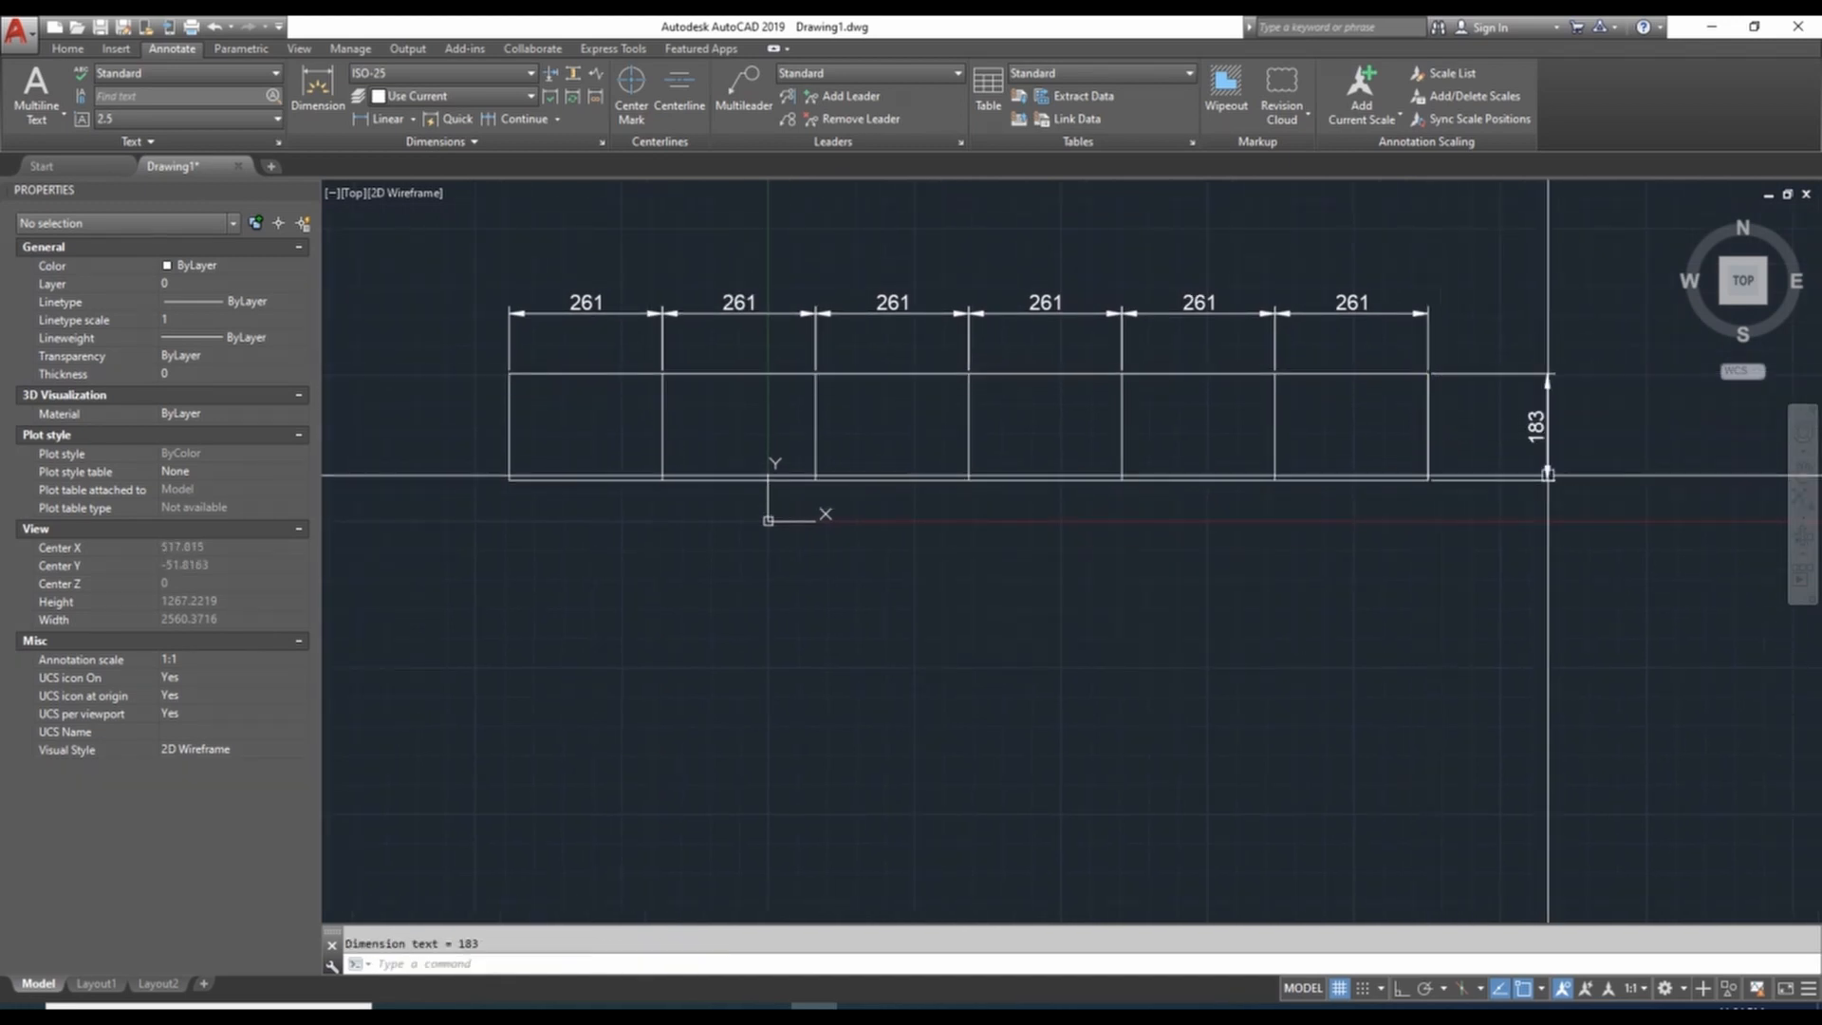
key("Escape")
Step: Set the leader, second and first arrowheads of dimension style ISO-25 to Dot and apply the change to the drawing
middle_click_drag(1233, 562, 1316, 574)
key("Escape")
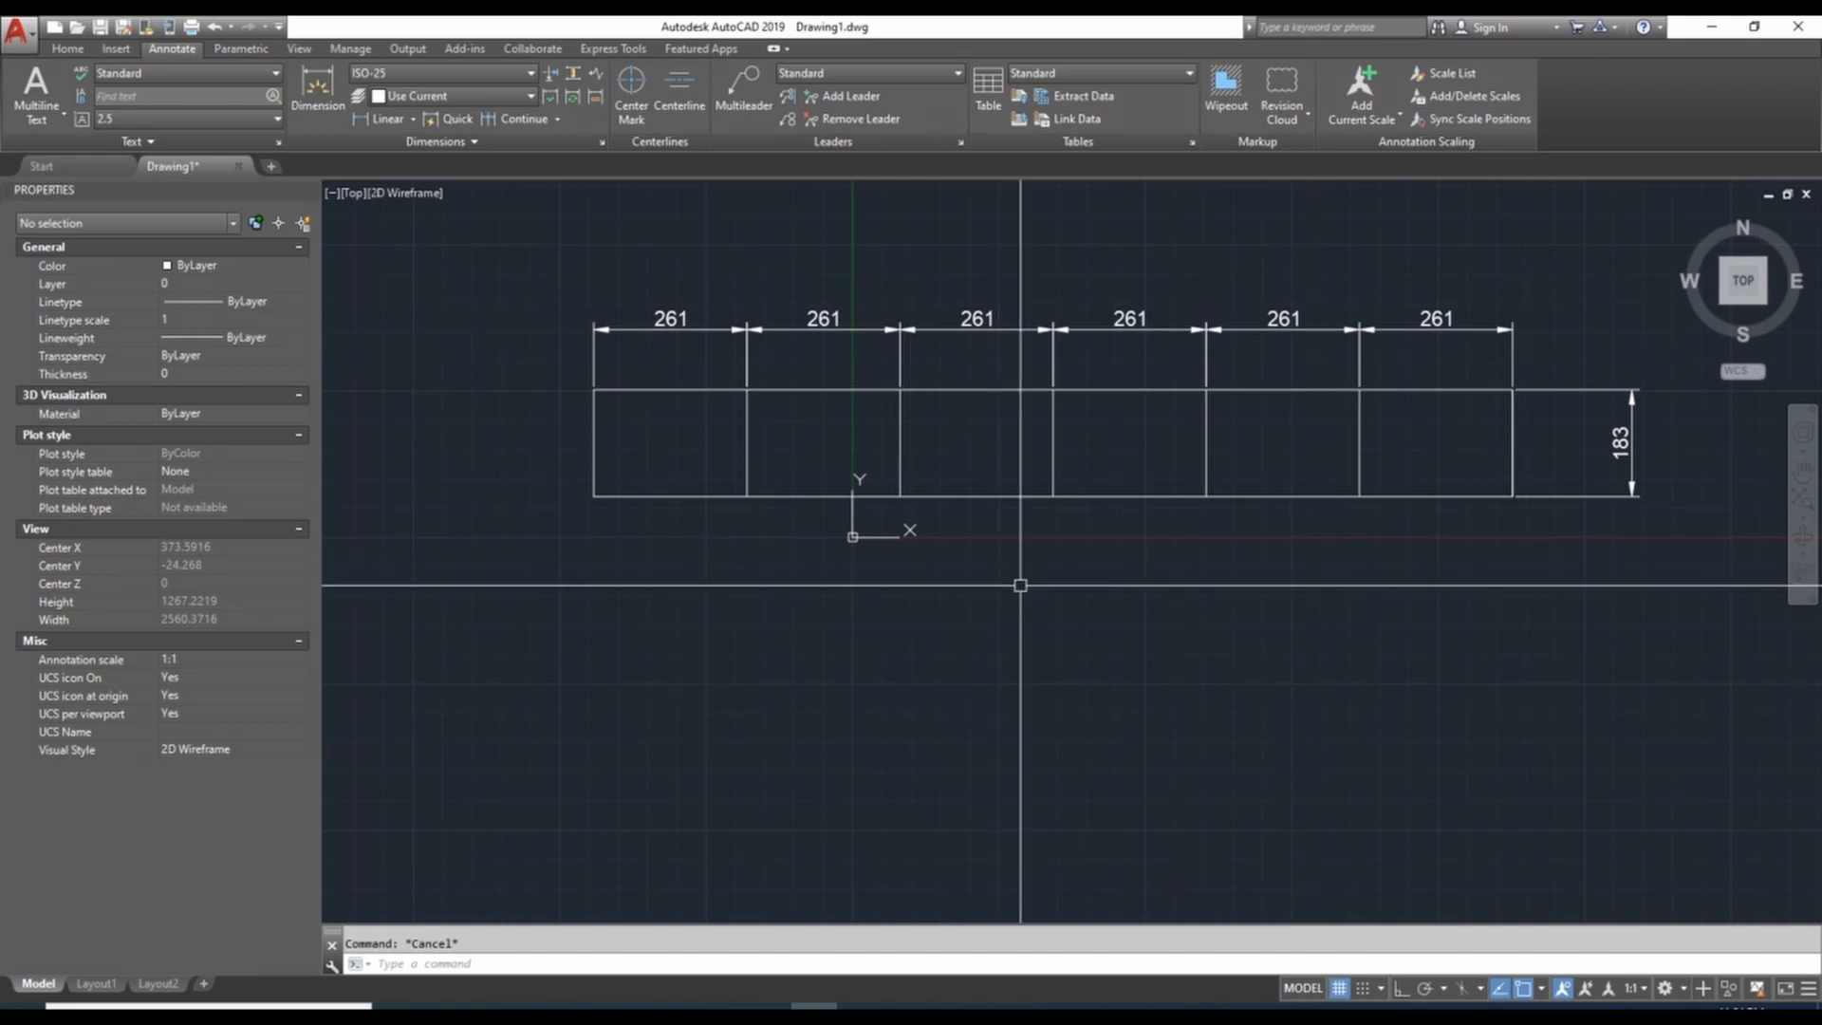
key("Return")
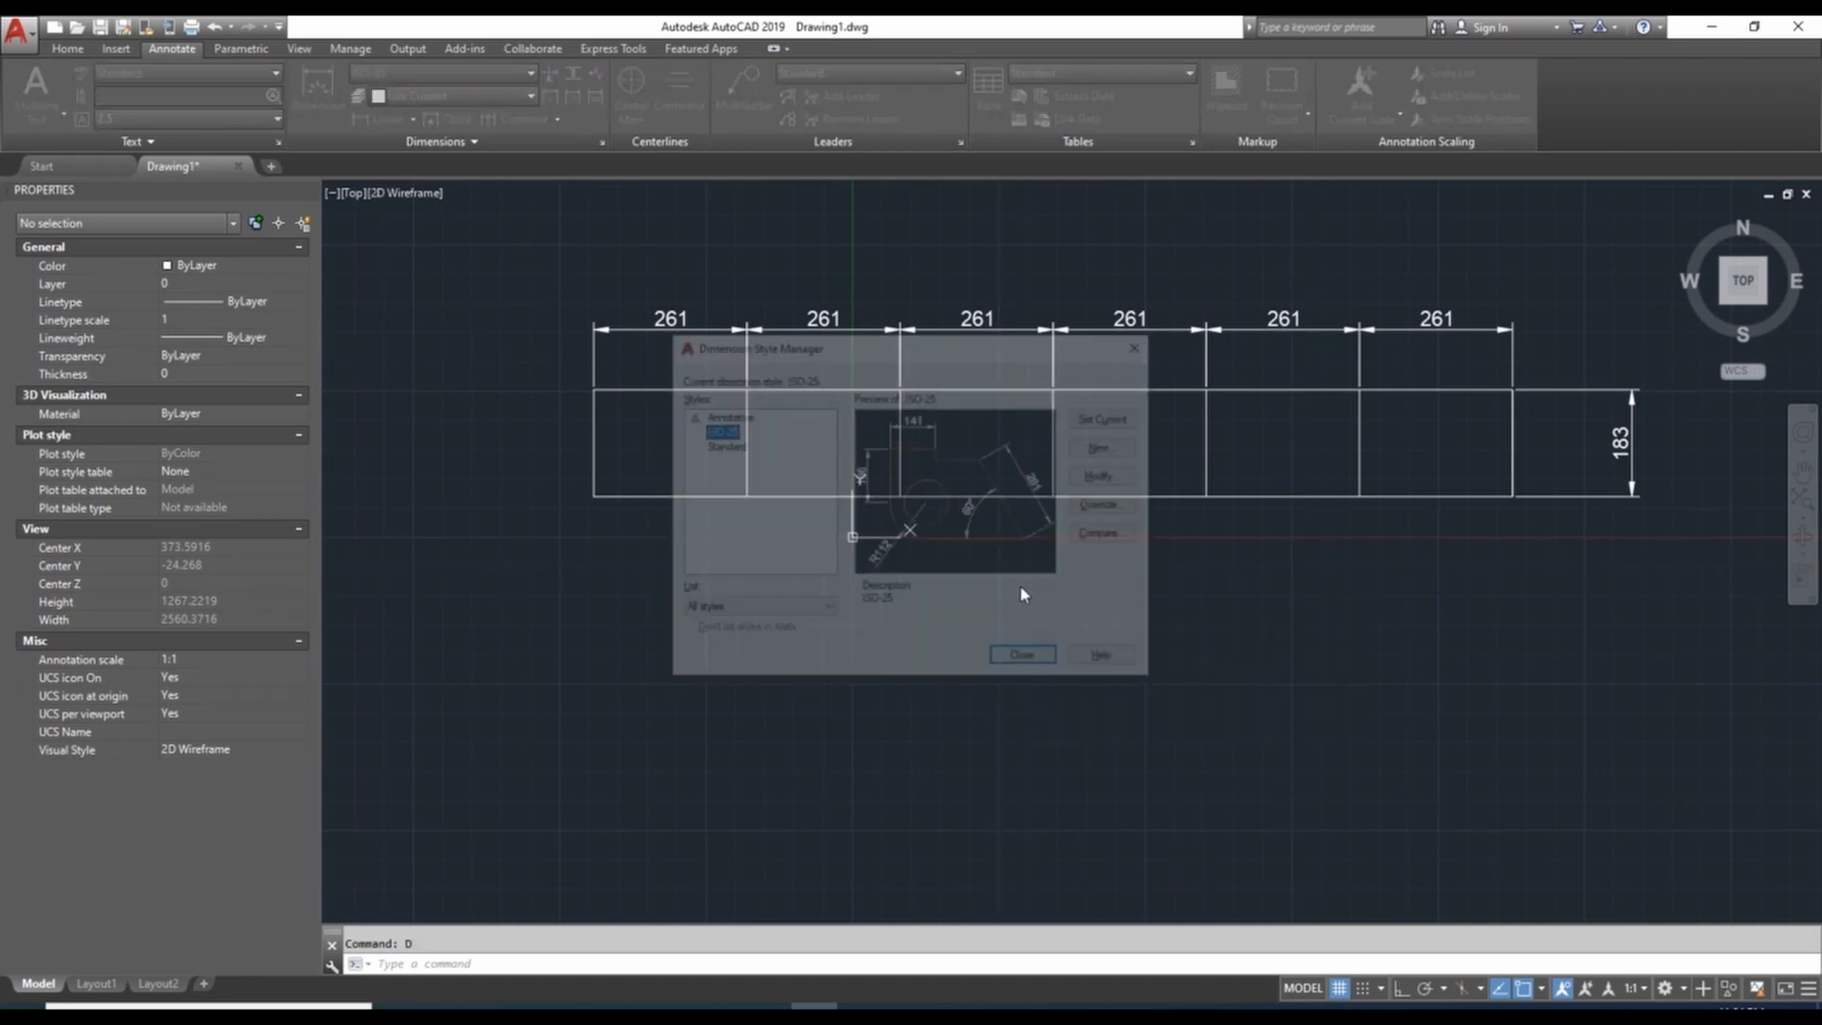
left_click(1105, 477)
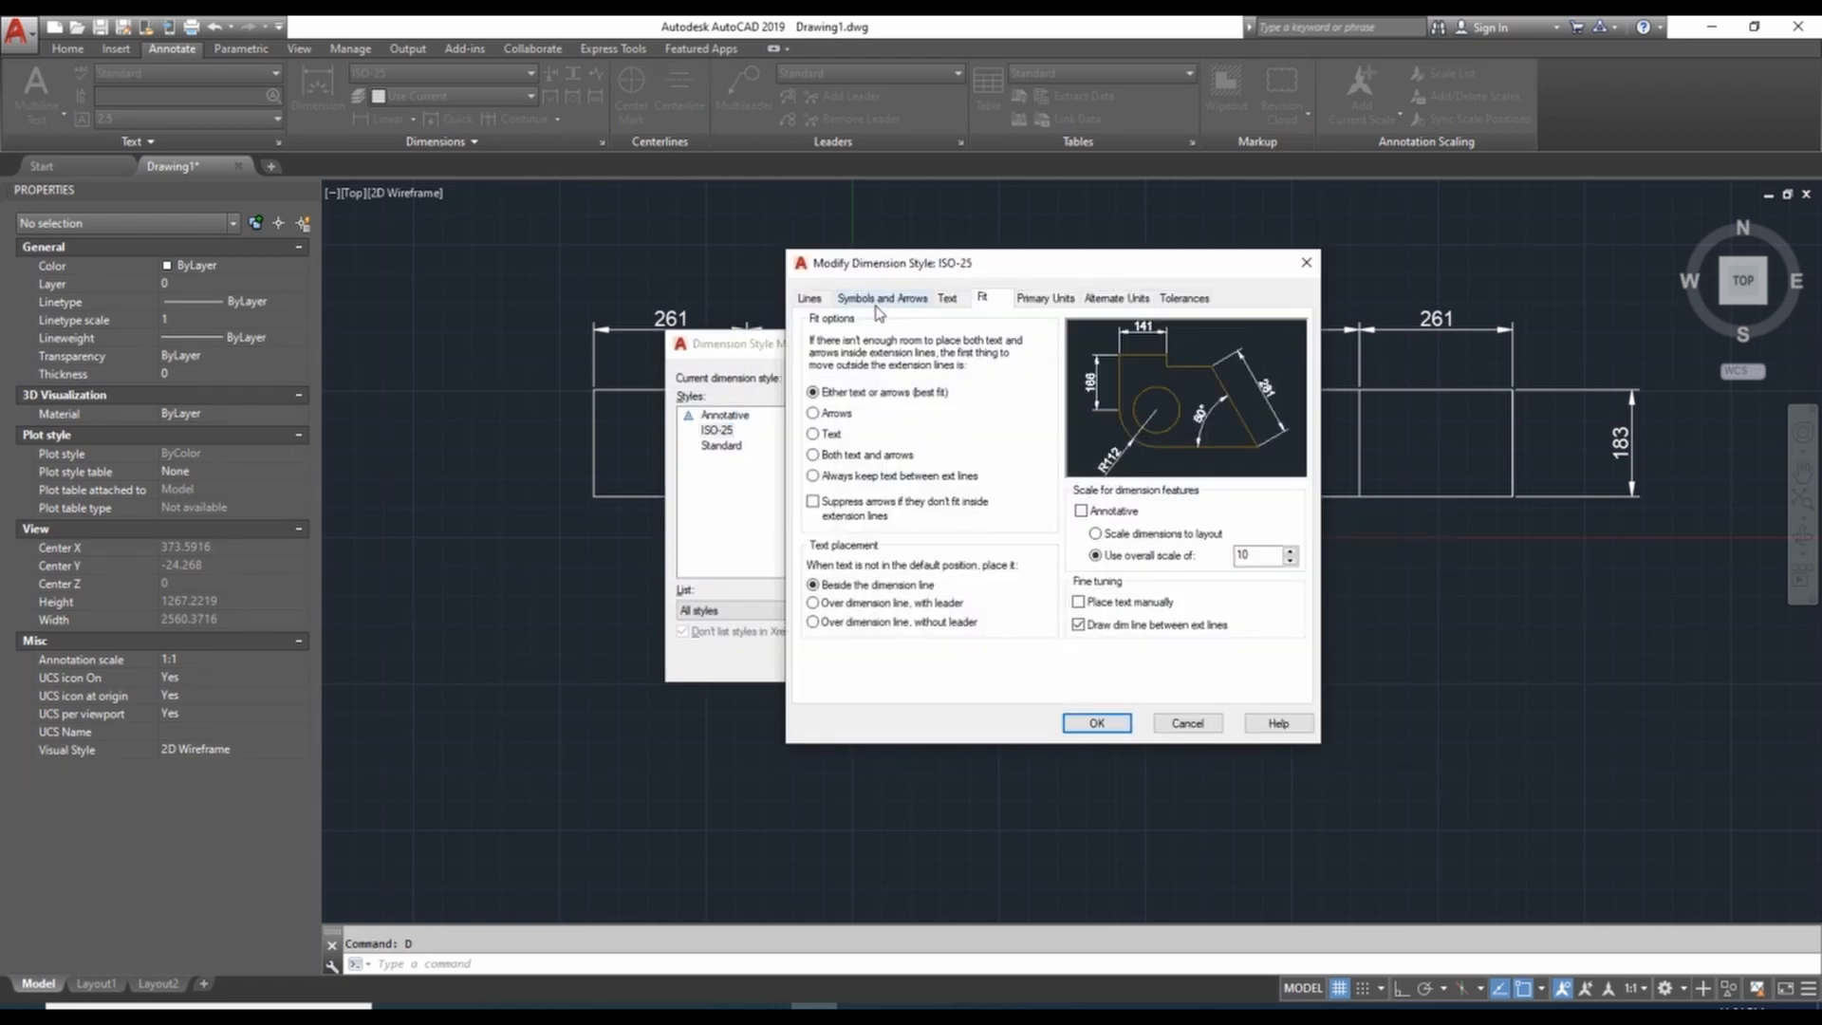
left_click(878, 299)
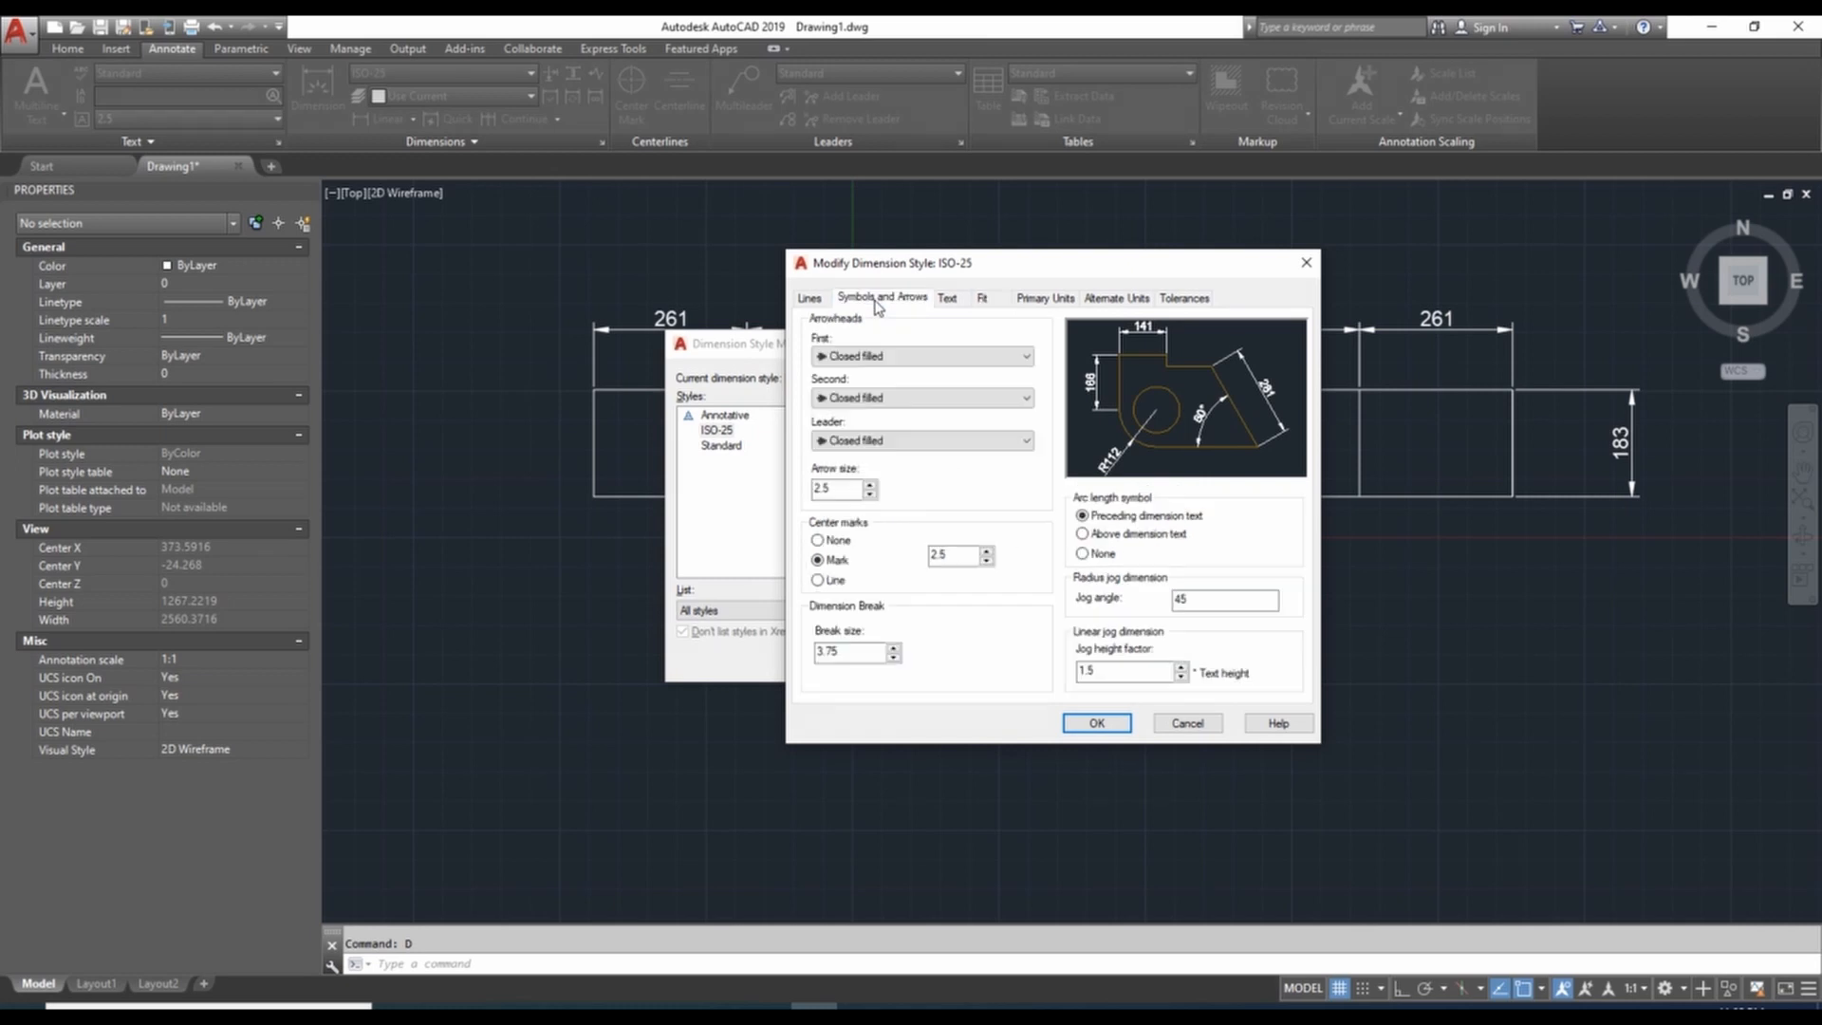
left_click(1014, 444)
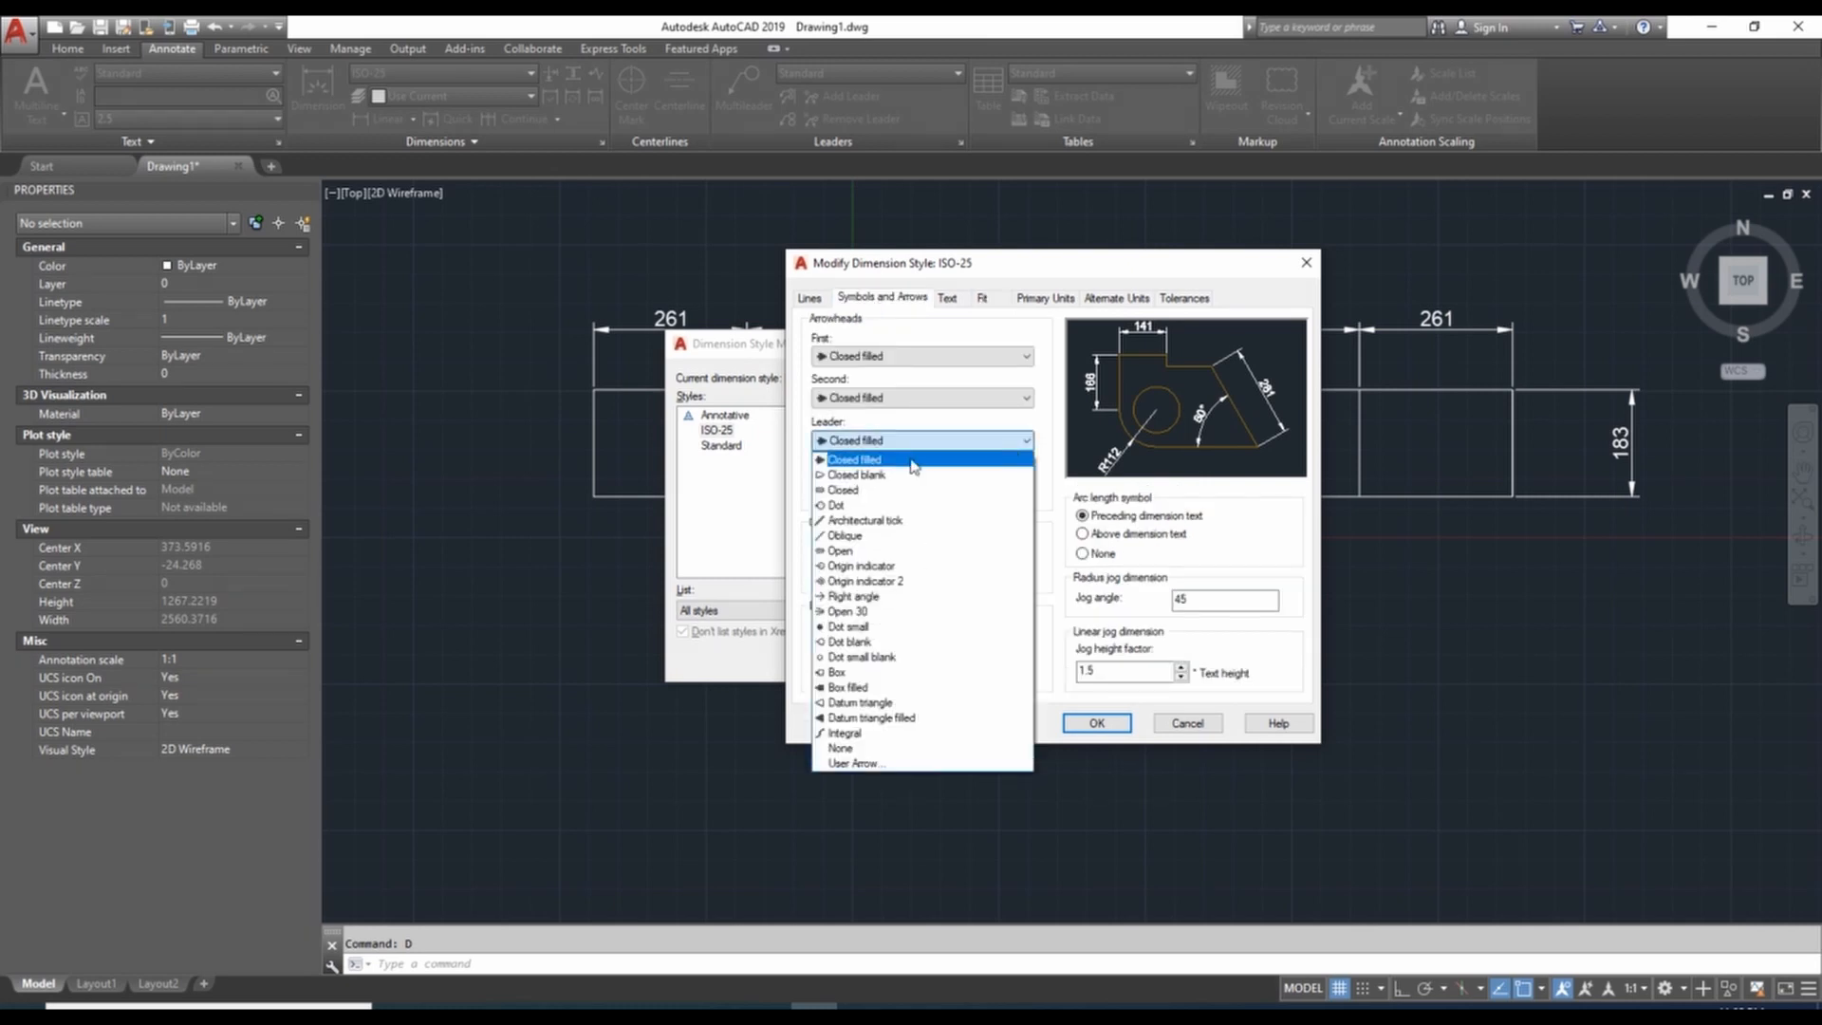
left_click(834, 506)
left_click(949, 401)
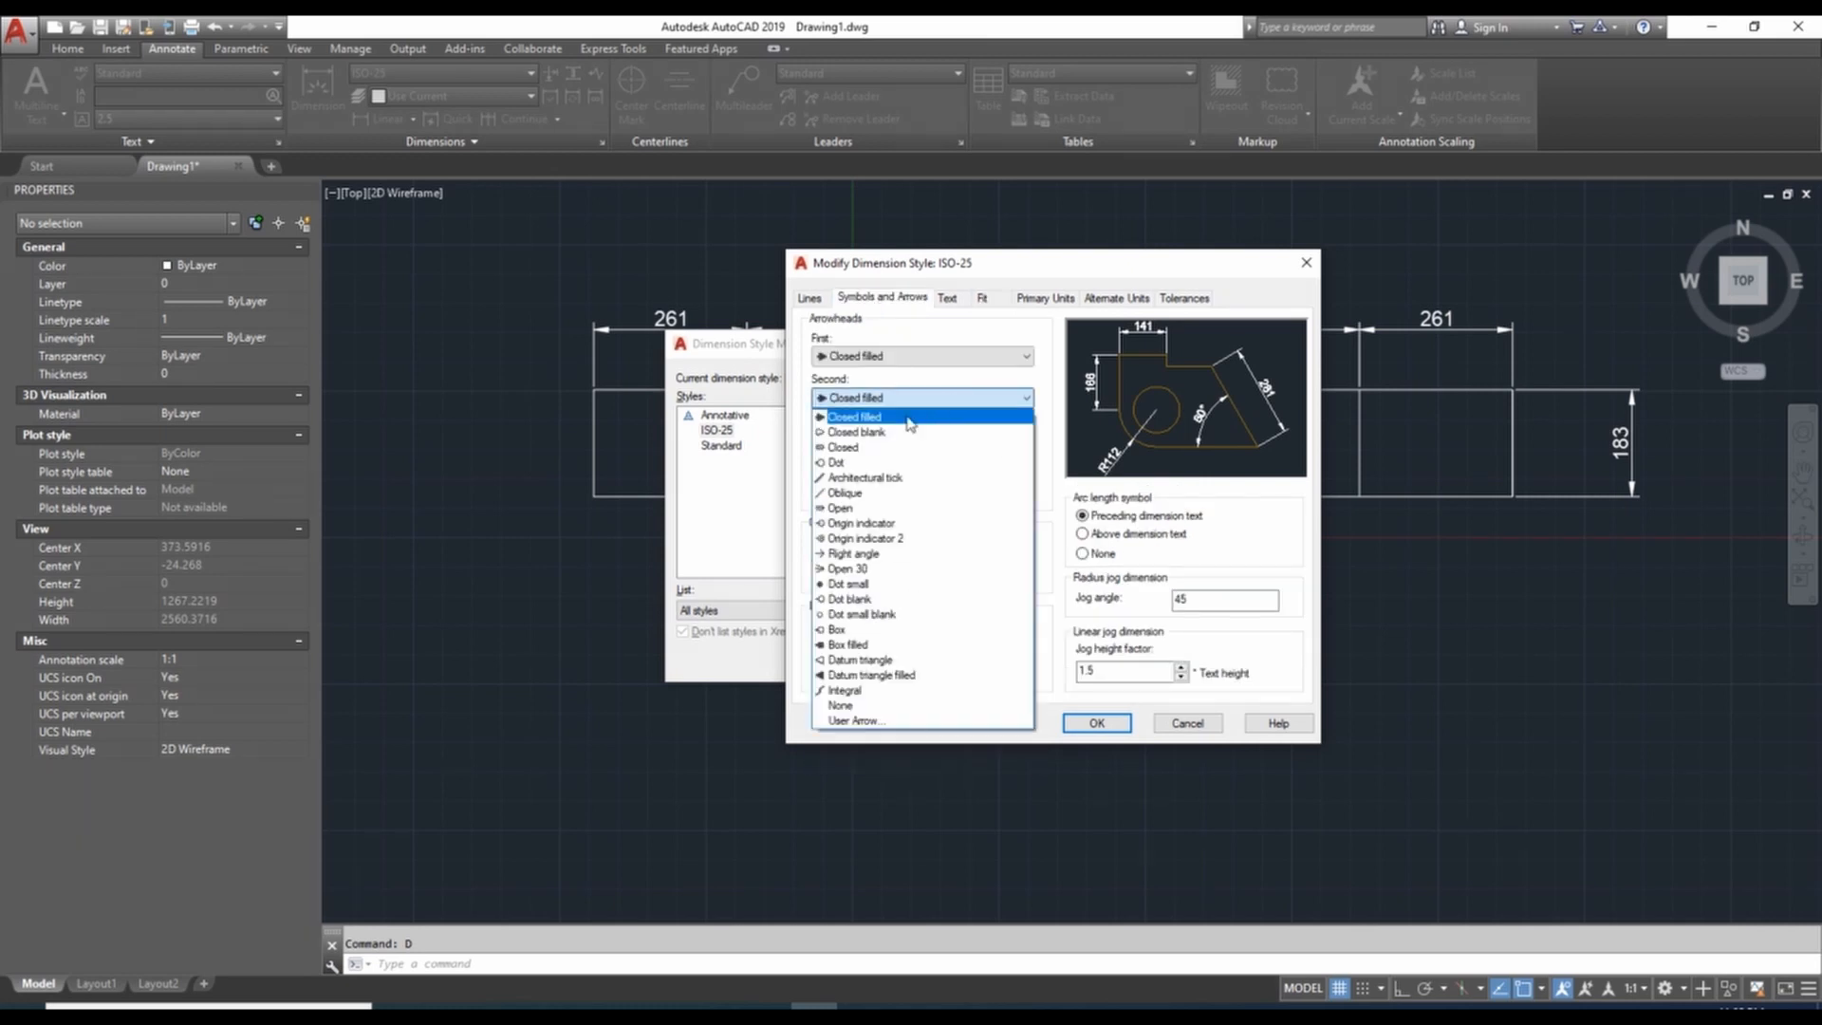
left_click(837, 464)
left_click(944, 362)
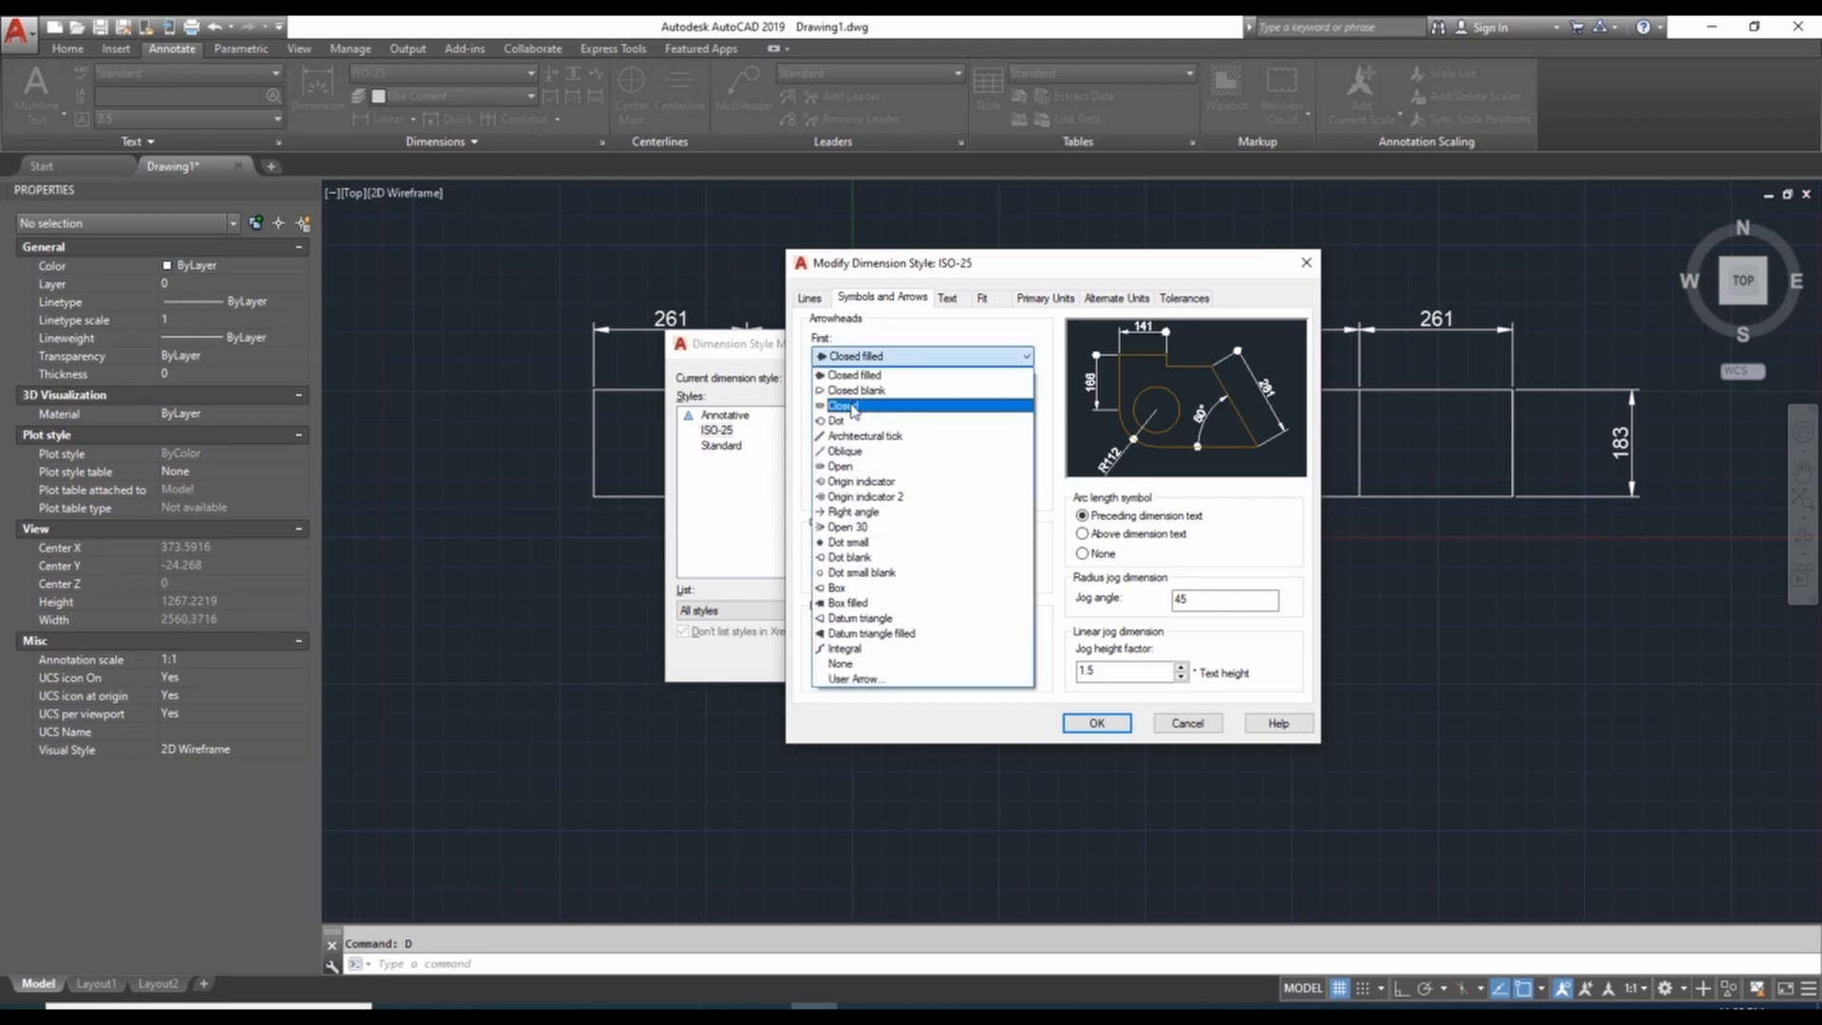
left_click(836, 421)
left_click(1096, 722)
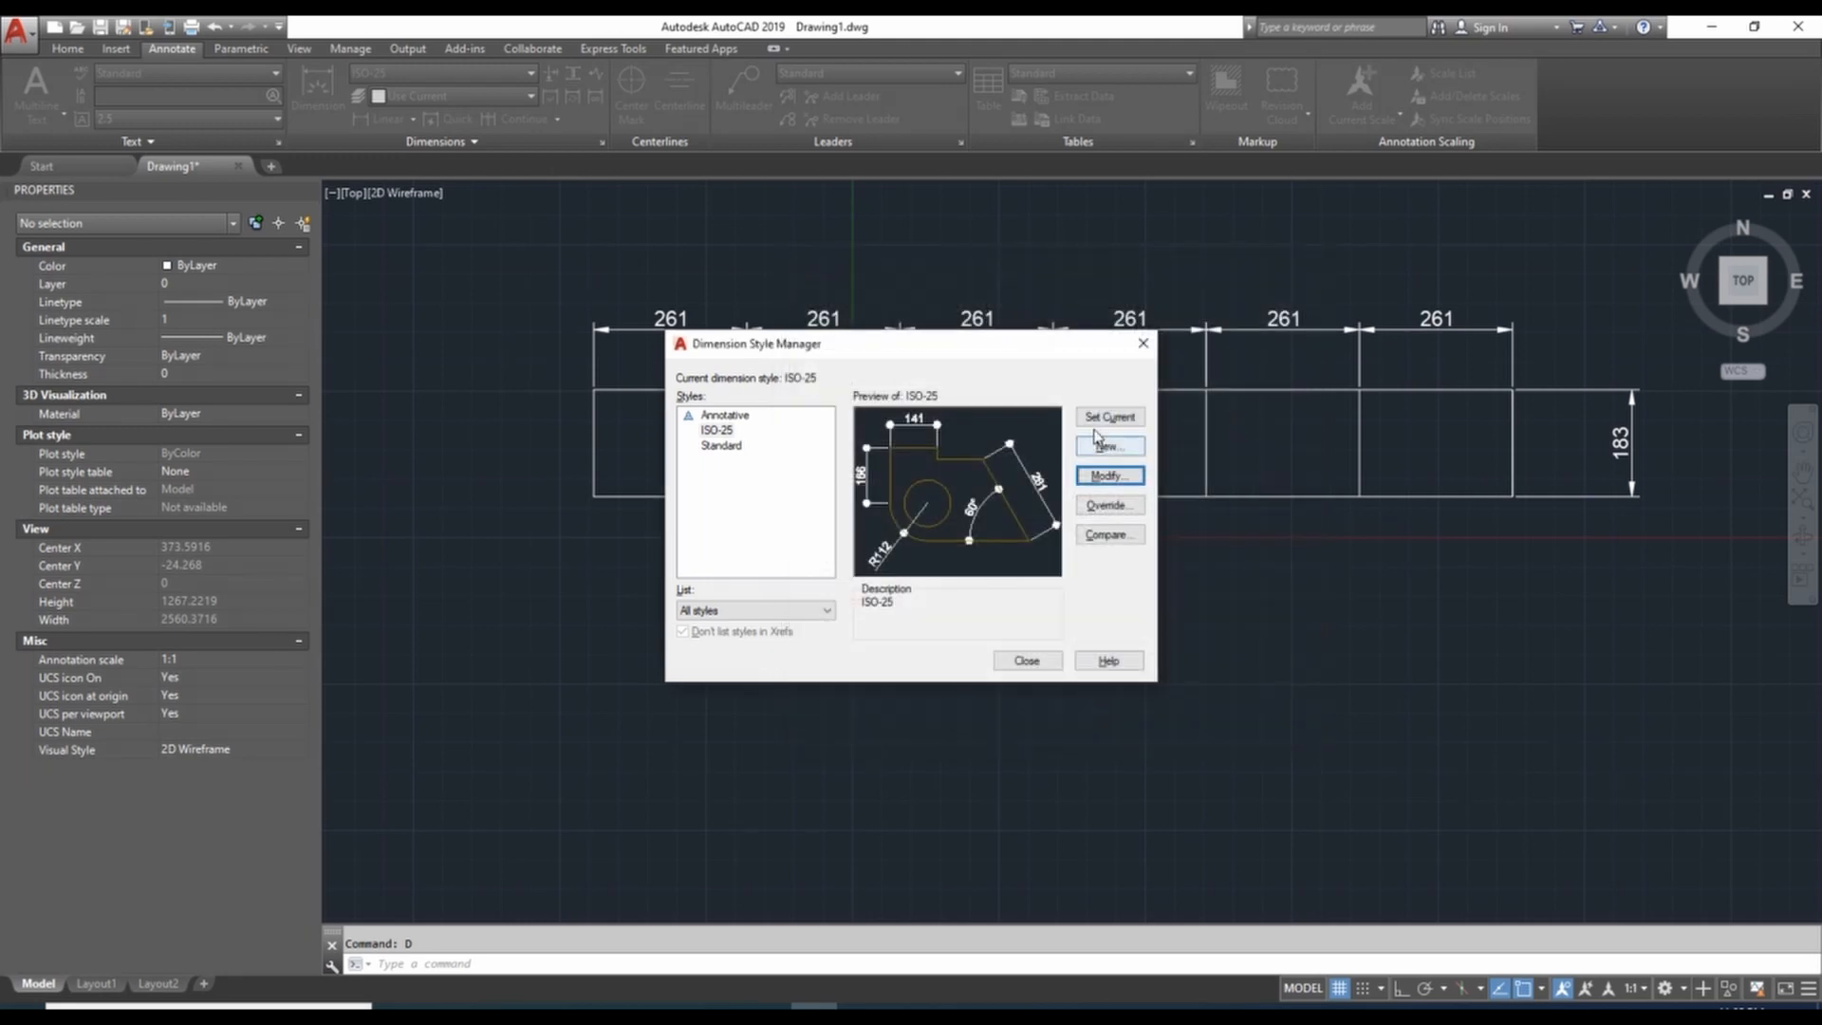
left_click(1025, 661)
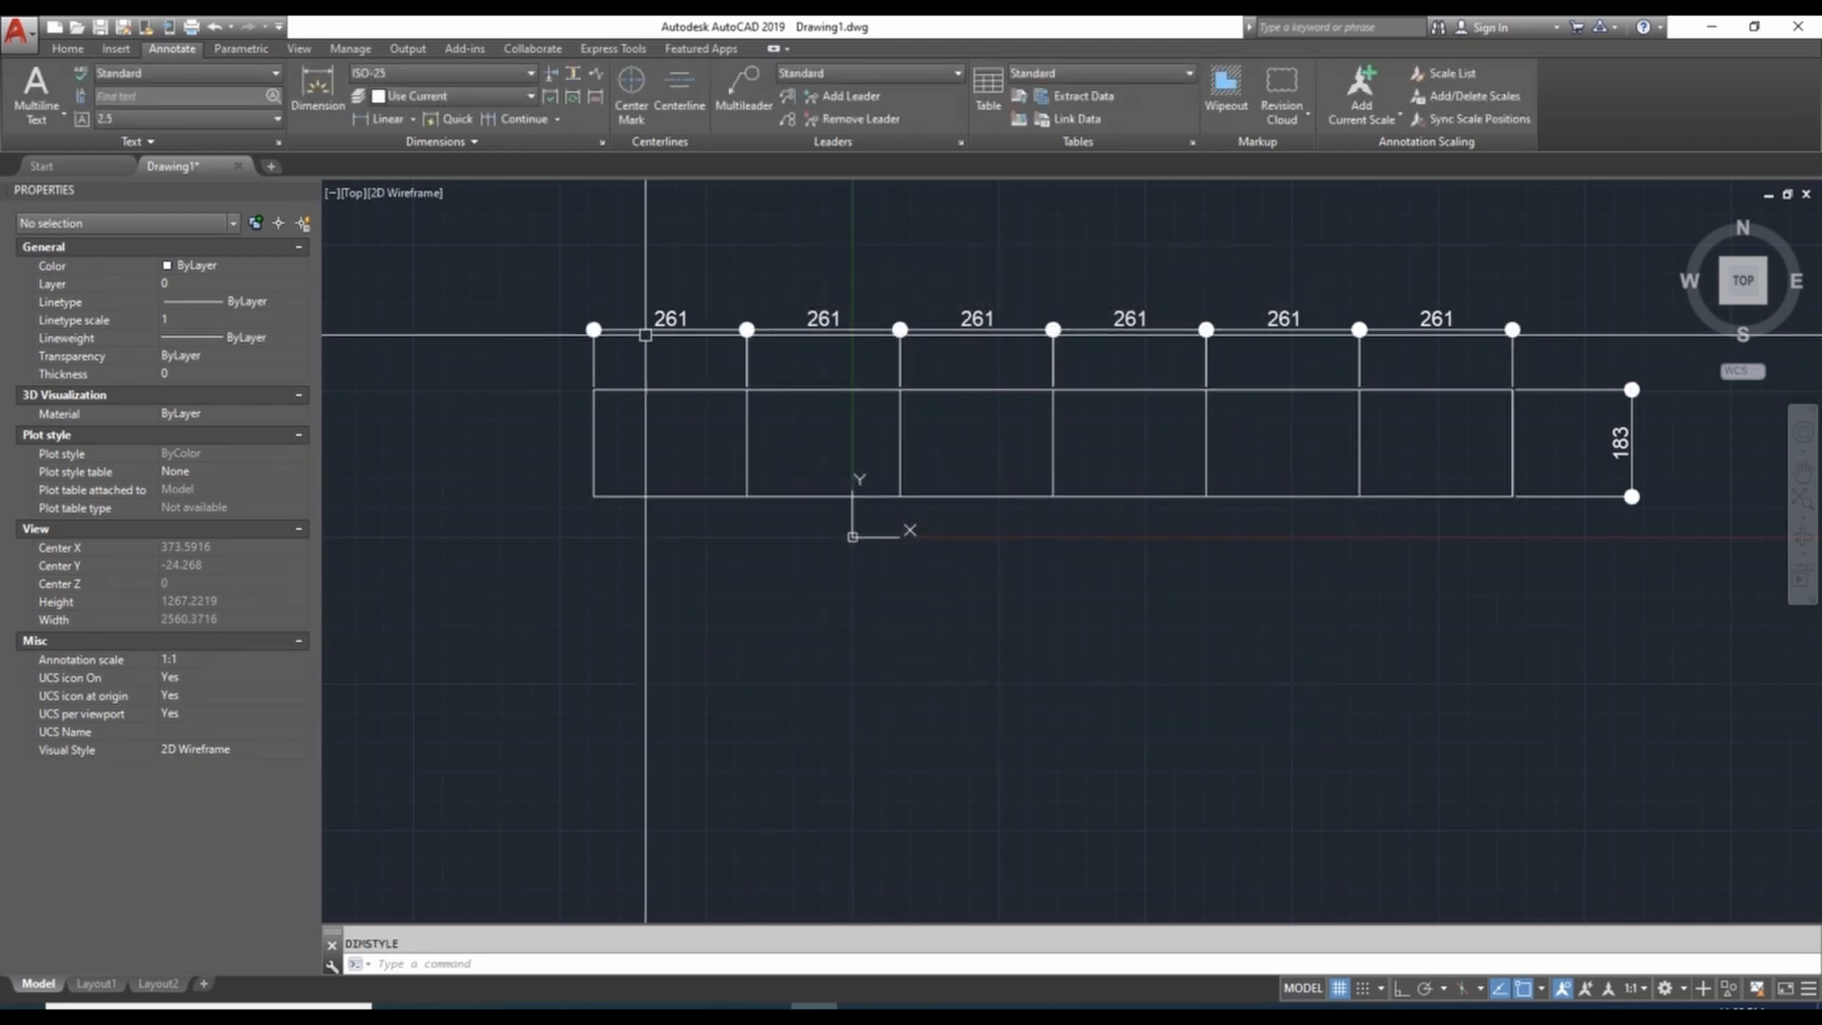
scroll(814, 394, "up", 2)
scroll(798, 442, "down", 2)
middle_click_drag(1228, 457, 1134, 454)
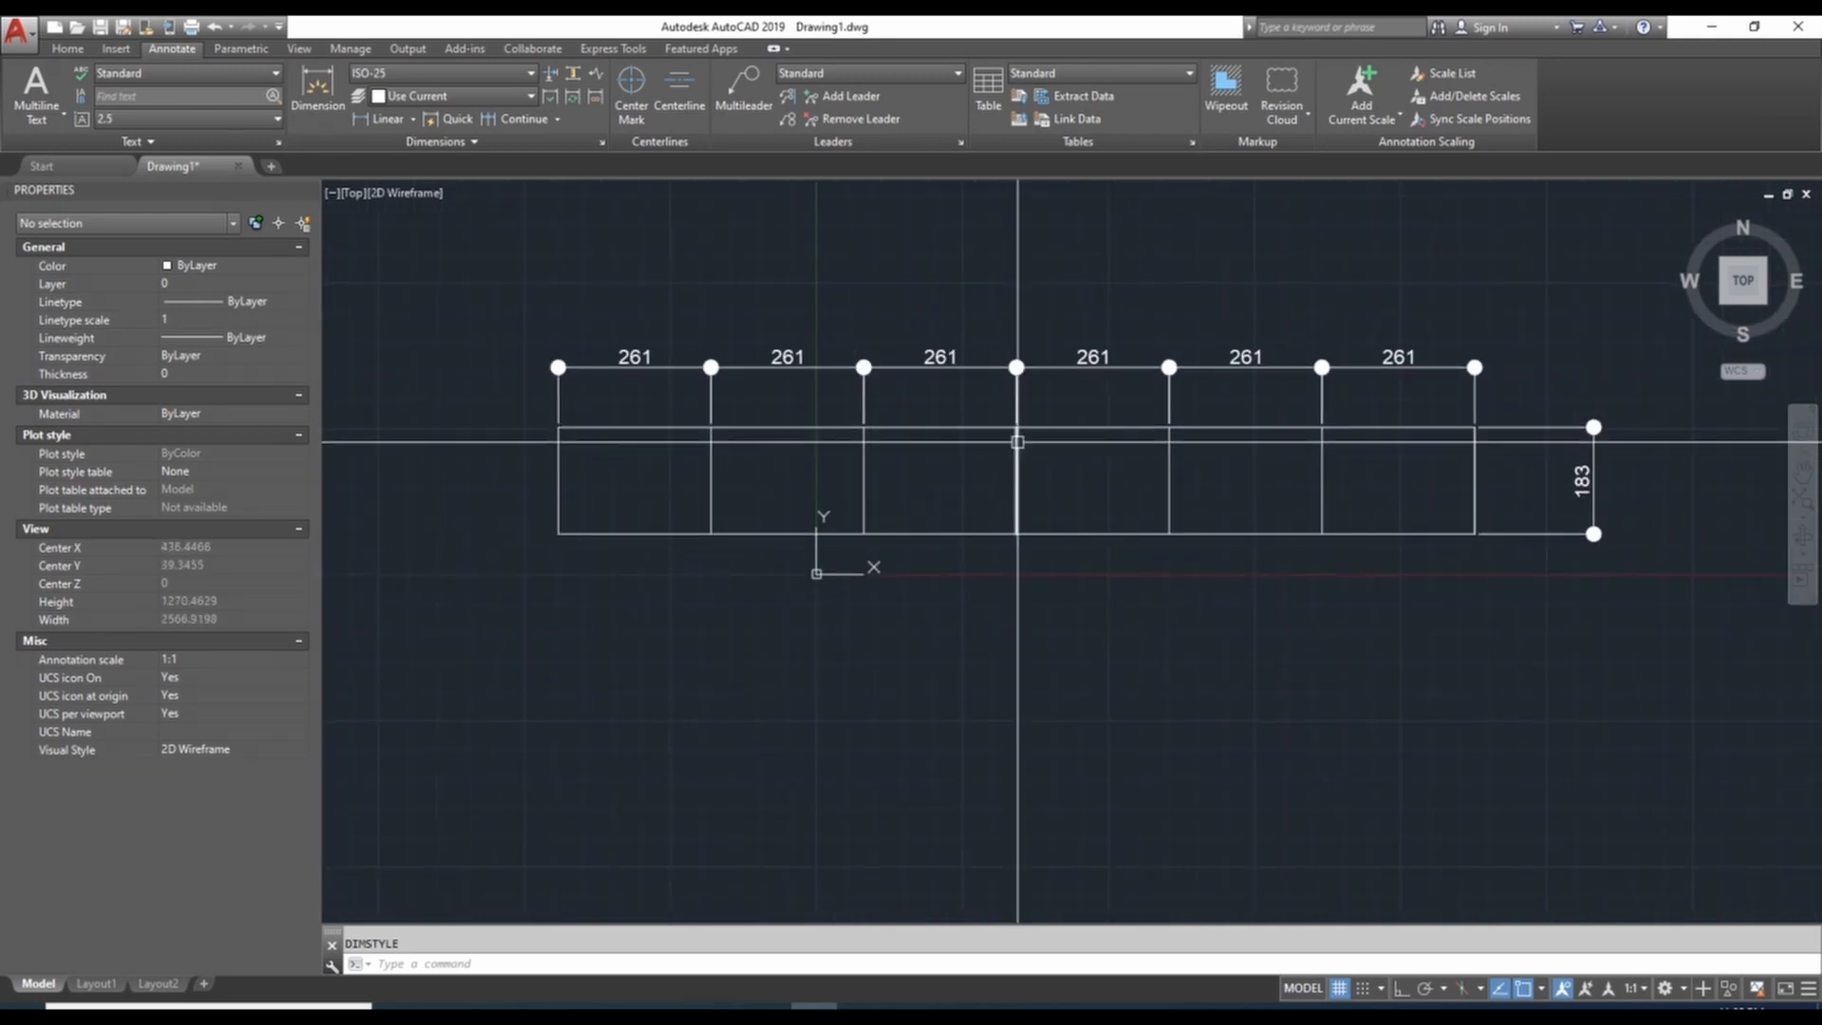
Step: Set the overall scale of dimension style ISO-25 to 5 and apply it to the drawing
middle_click_drag(1017, 441, 1044, 442)
type("d")
key("Return")
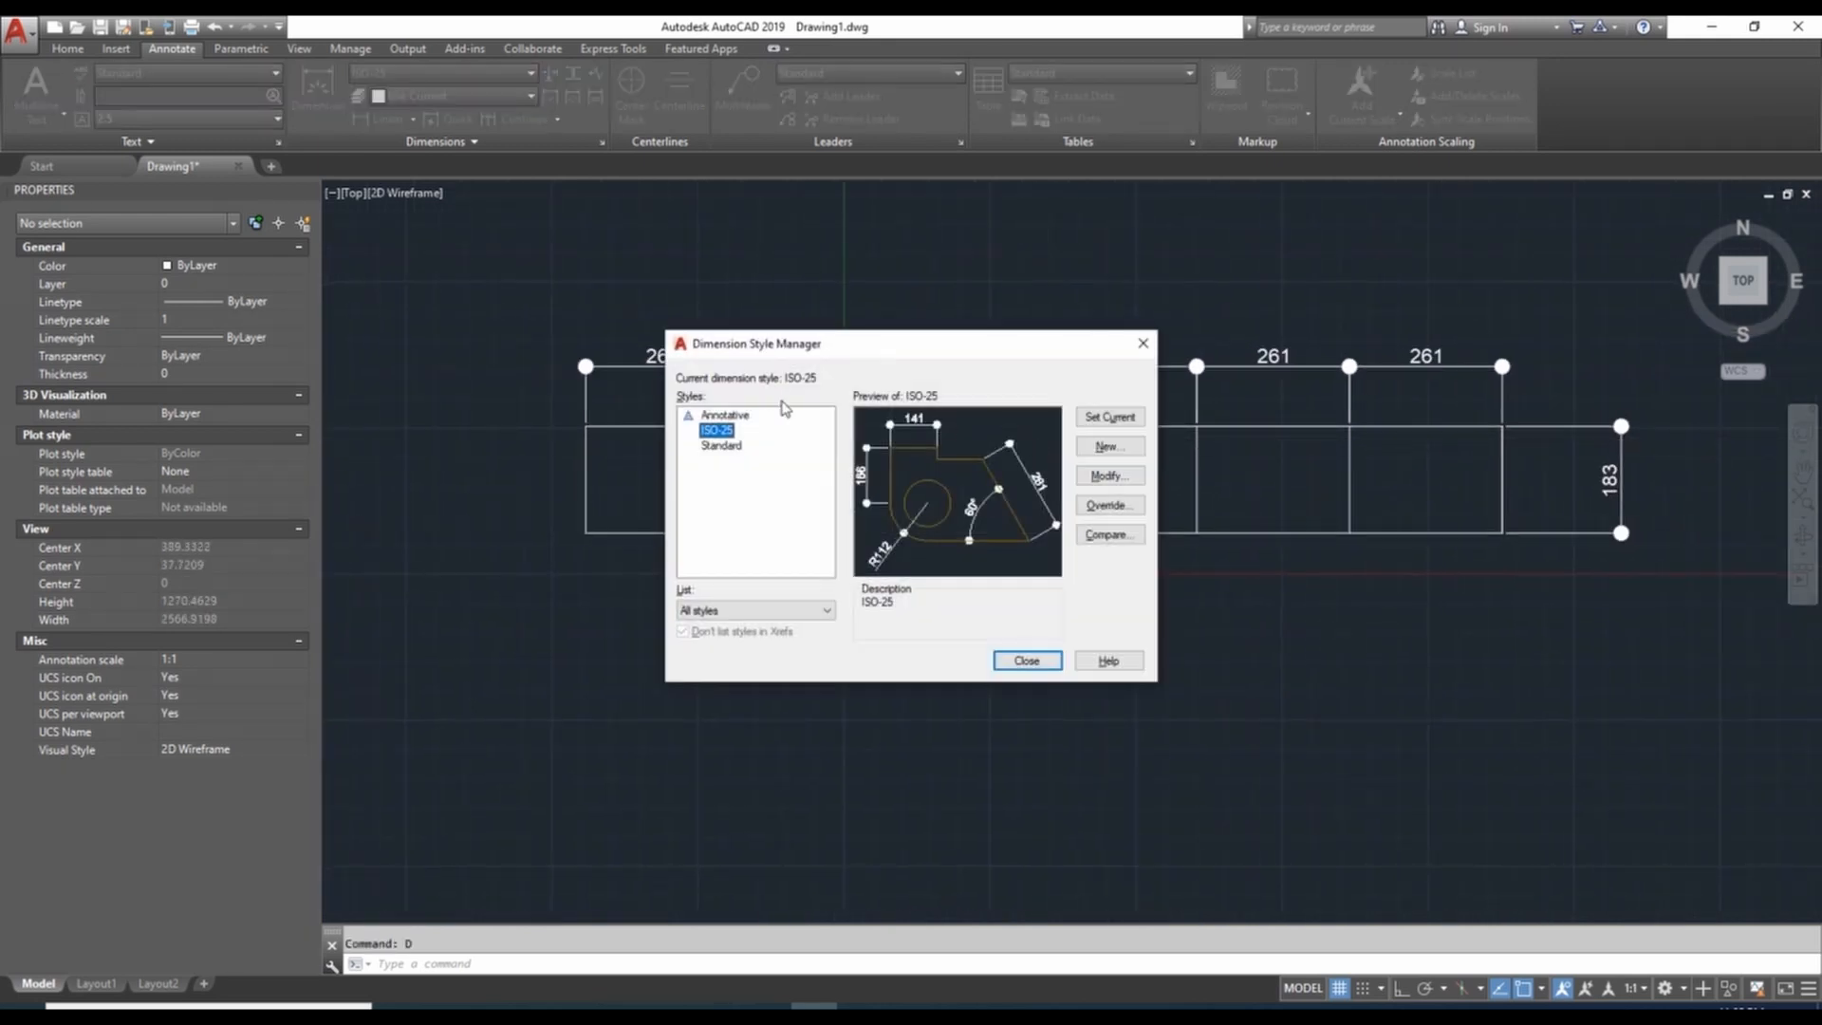
left_click(1109, 476)
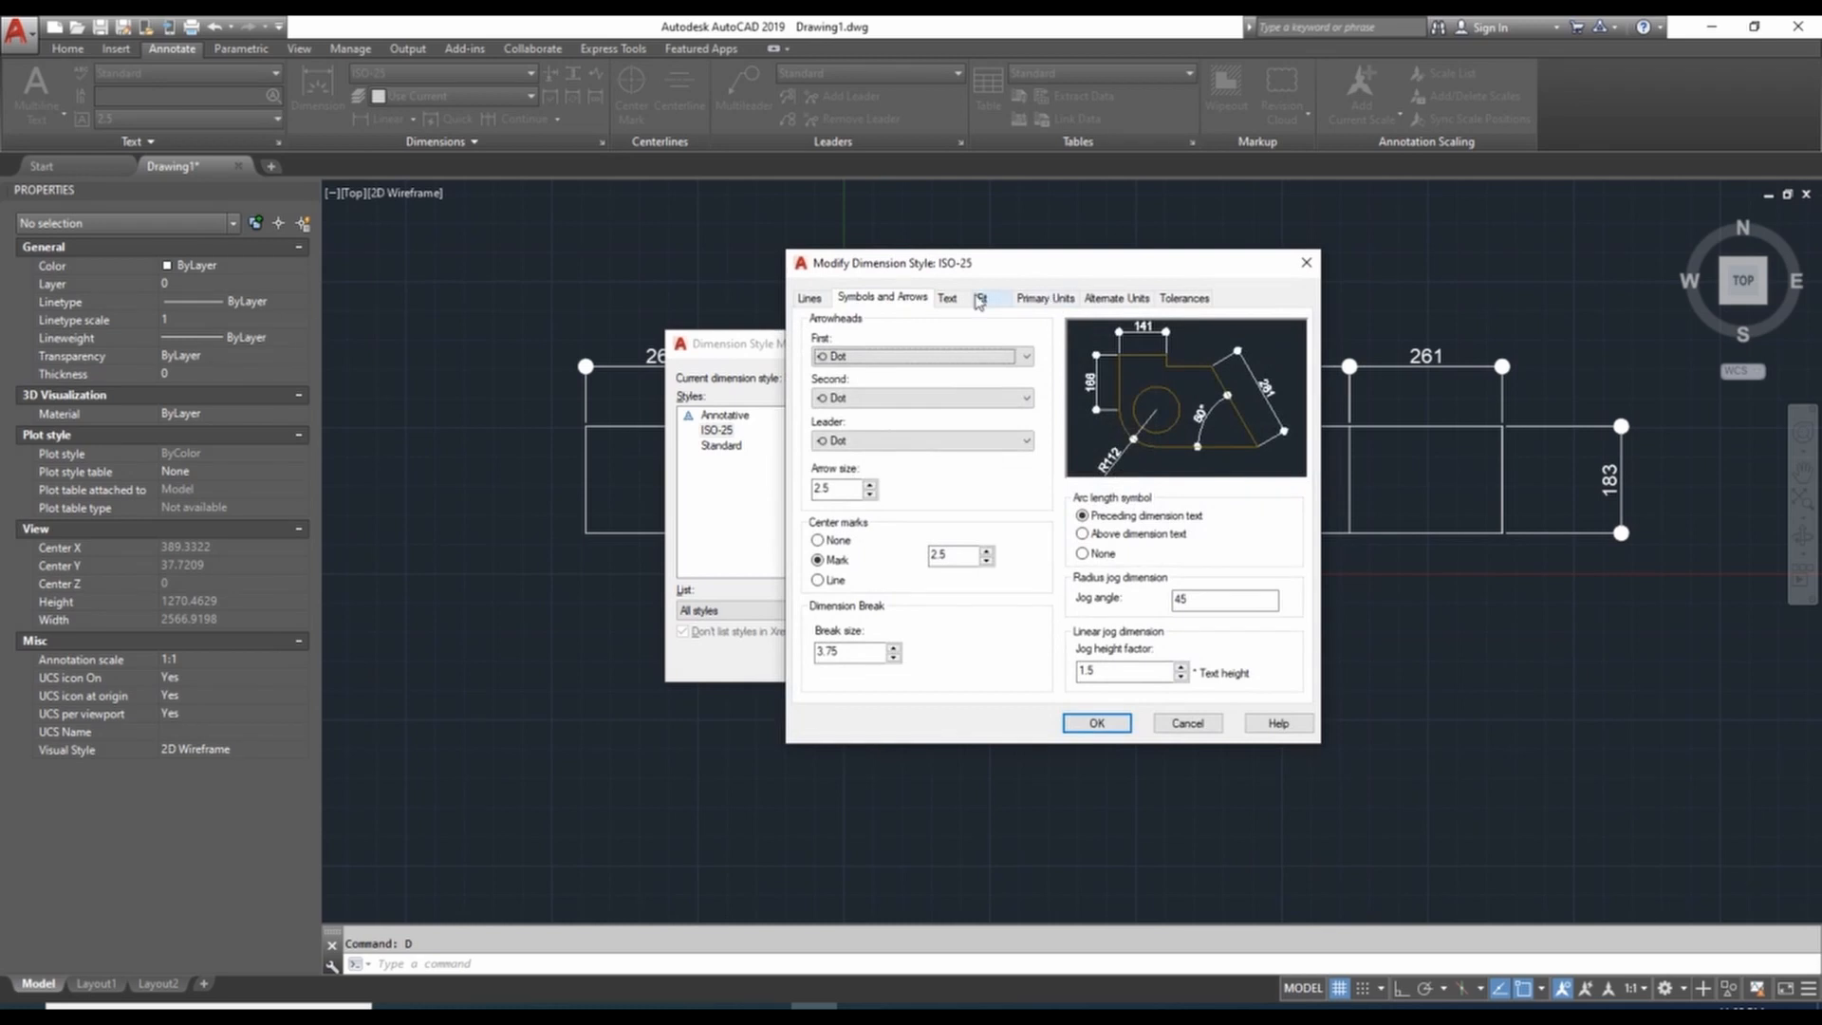
left_click(1021, 304)
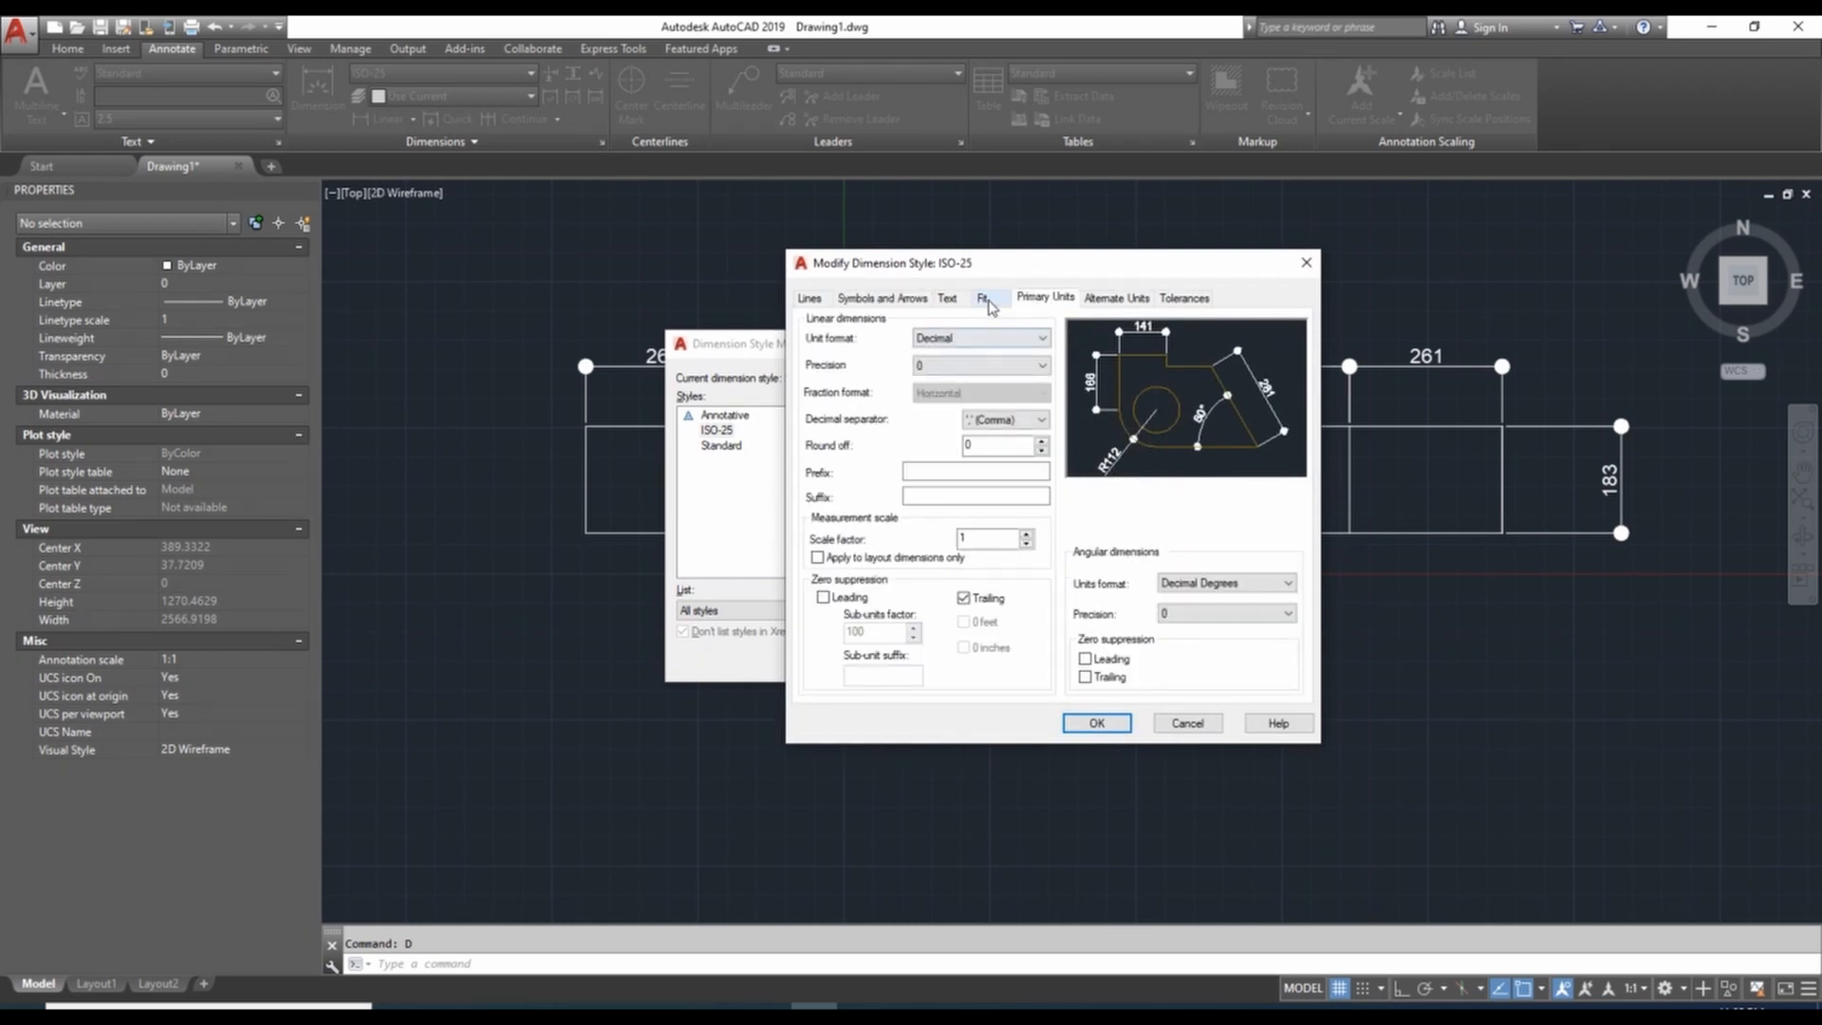
left_click(984, 300)
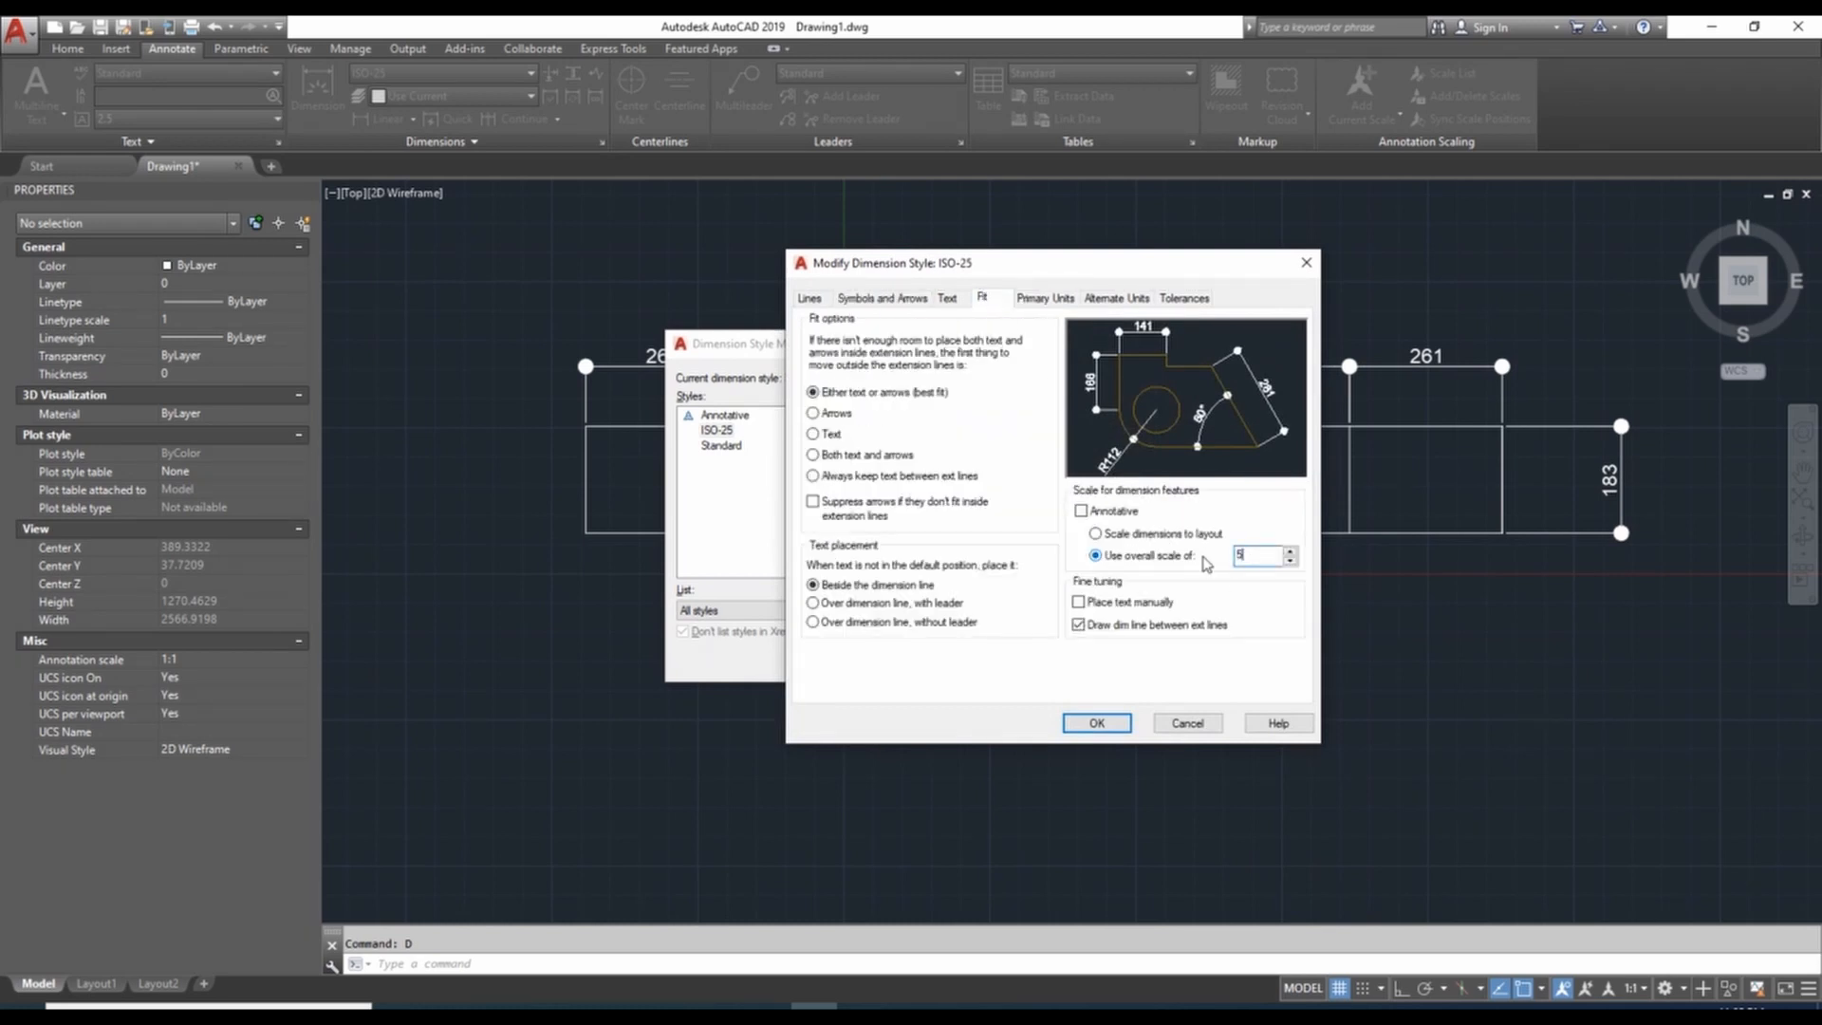
left_click(1092, 723)
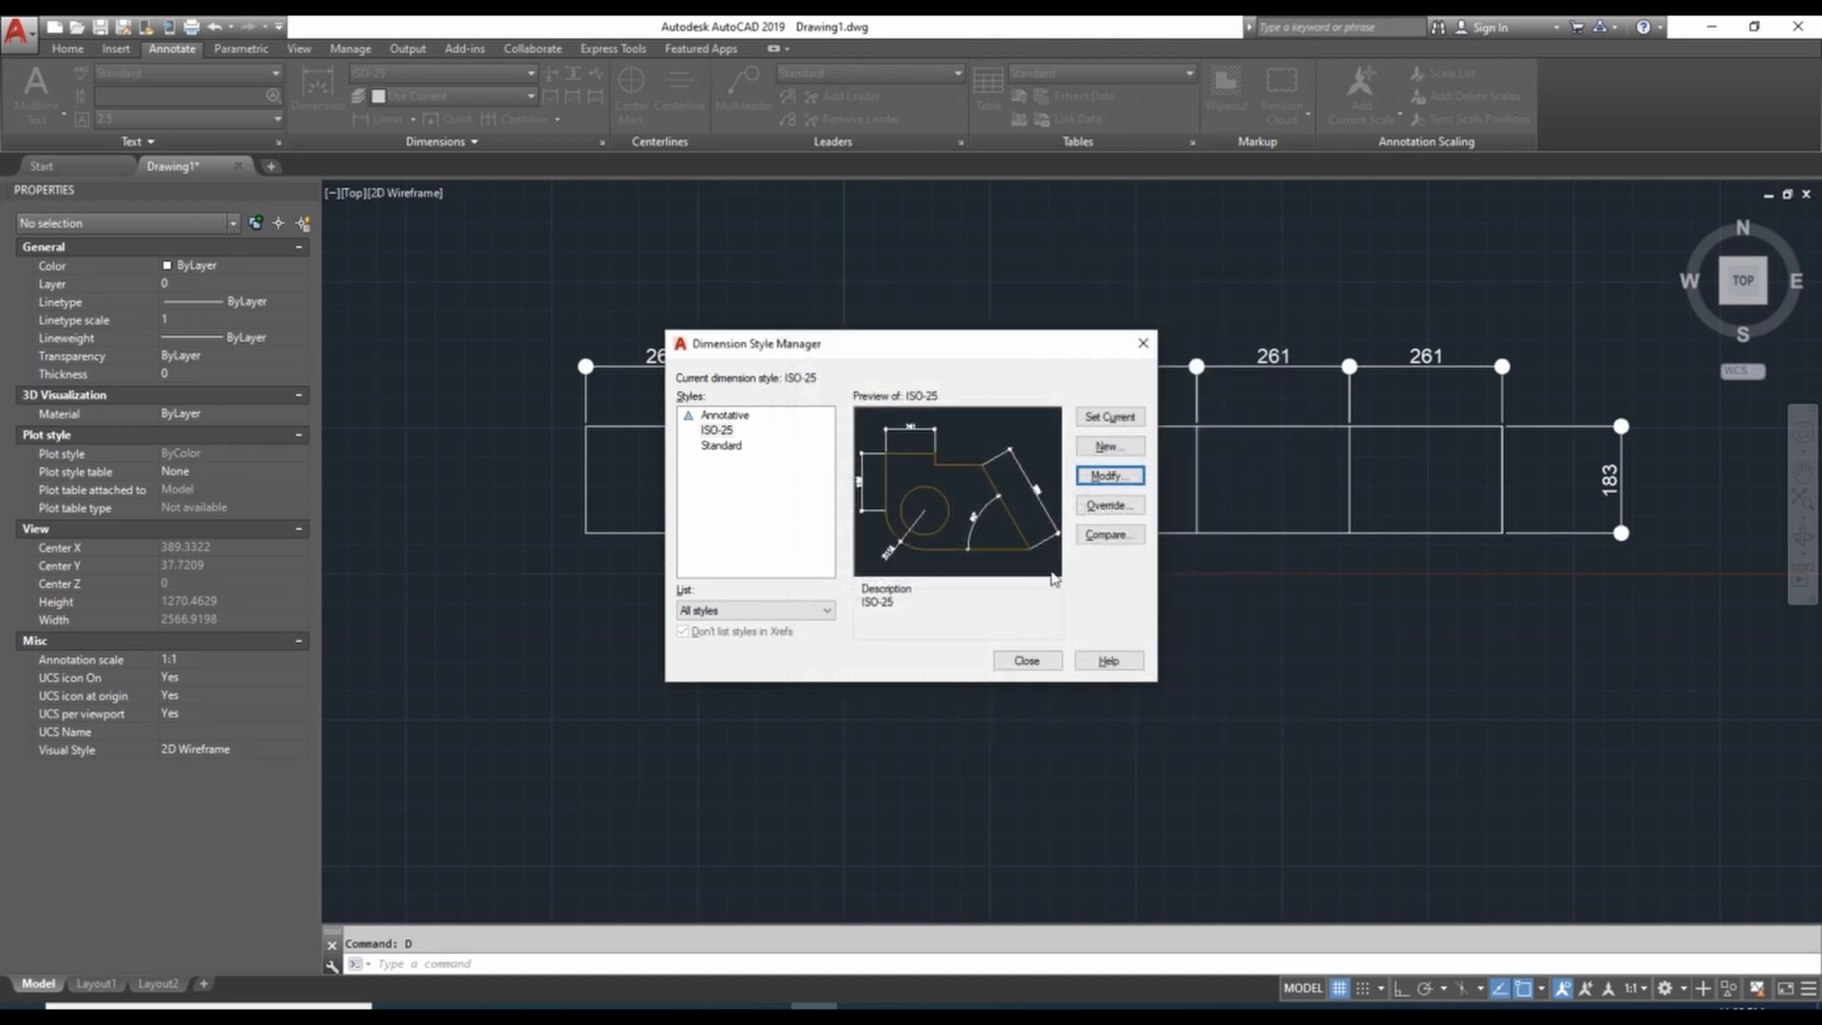
left_click(1015, 657)
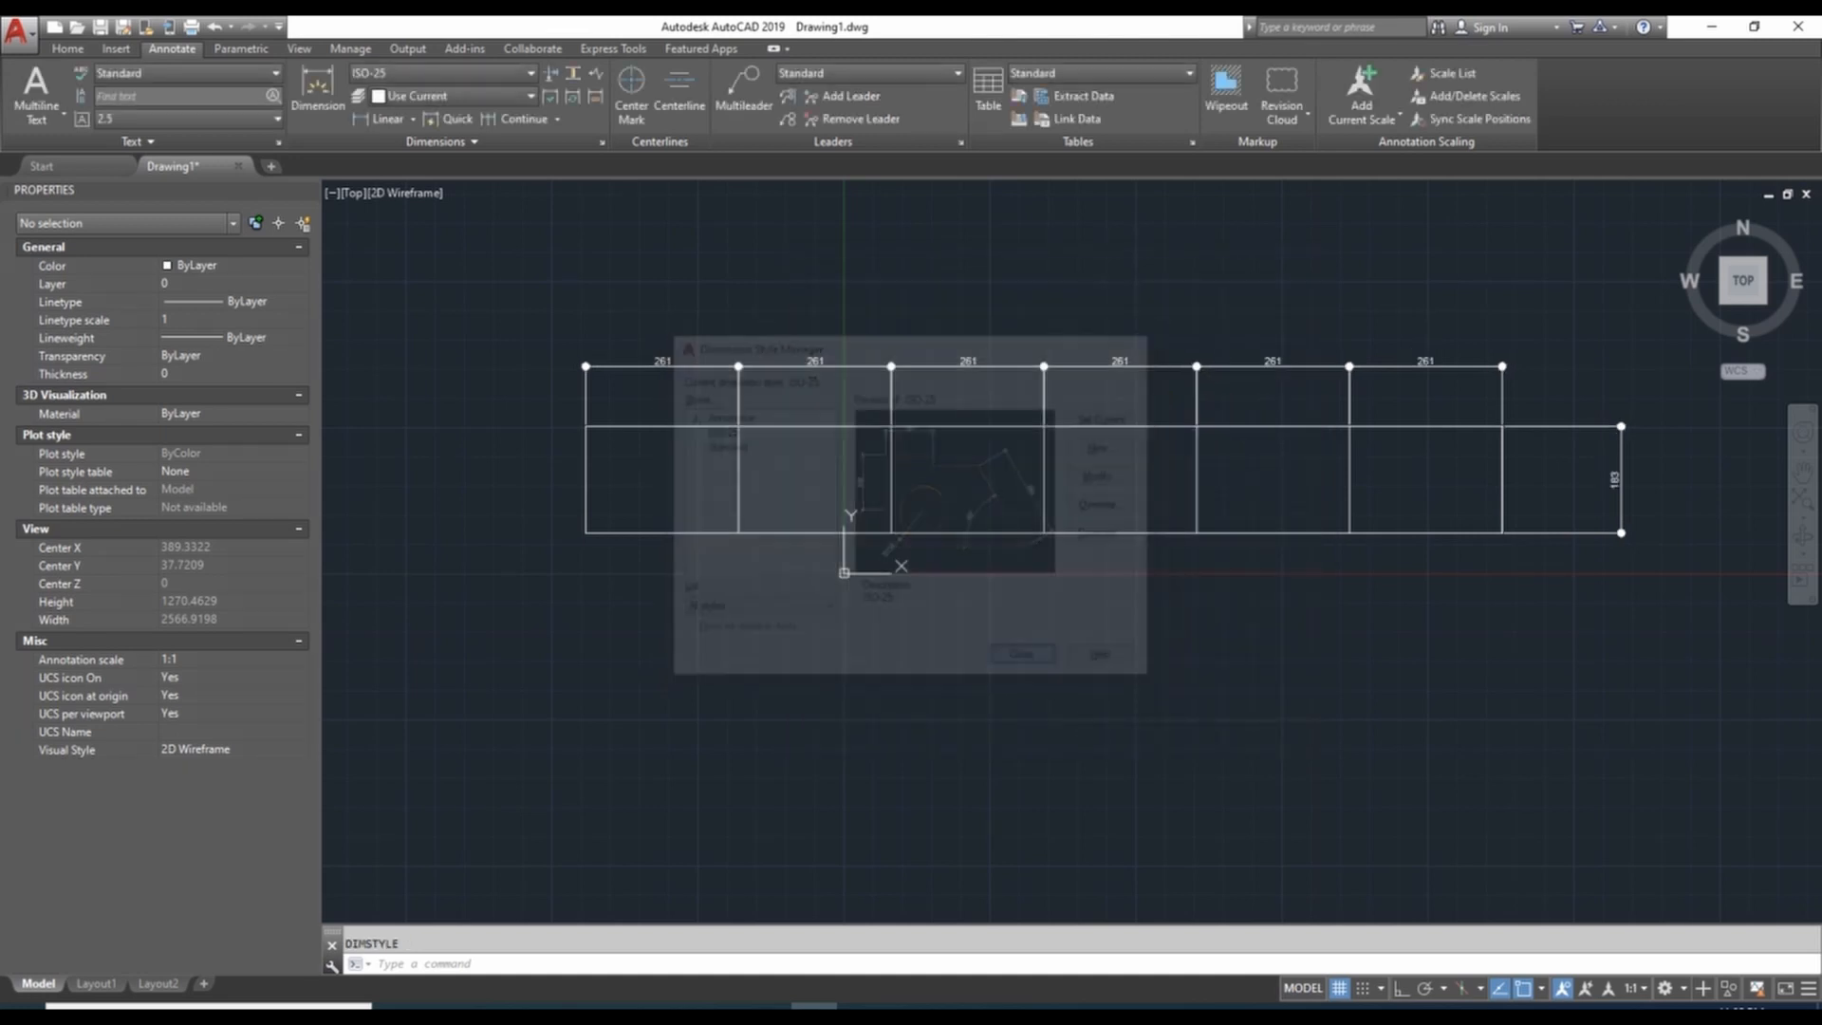
middle_click_drag(1000, 646, 1003, 634)
Step: Set the first and second arrowheads of dimension style ISO-25 to Oblique and check the tick marks on the dimensions
type("d")
key("Return")
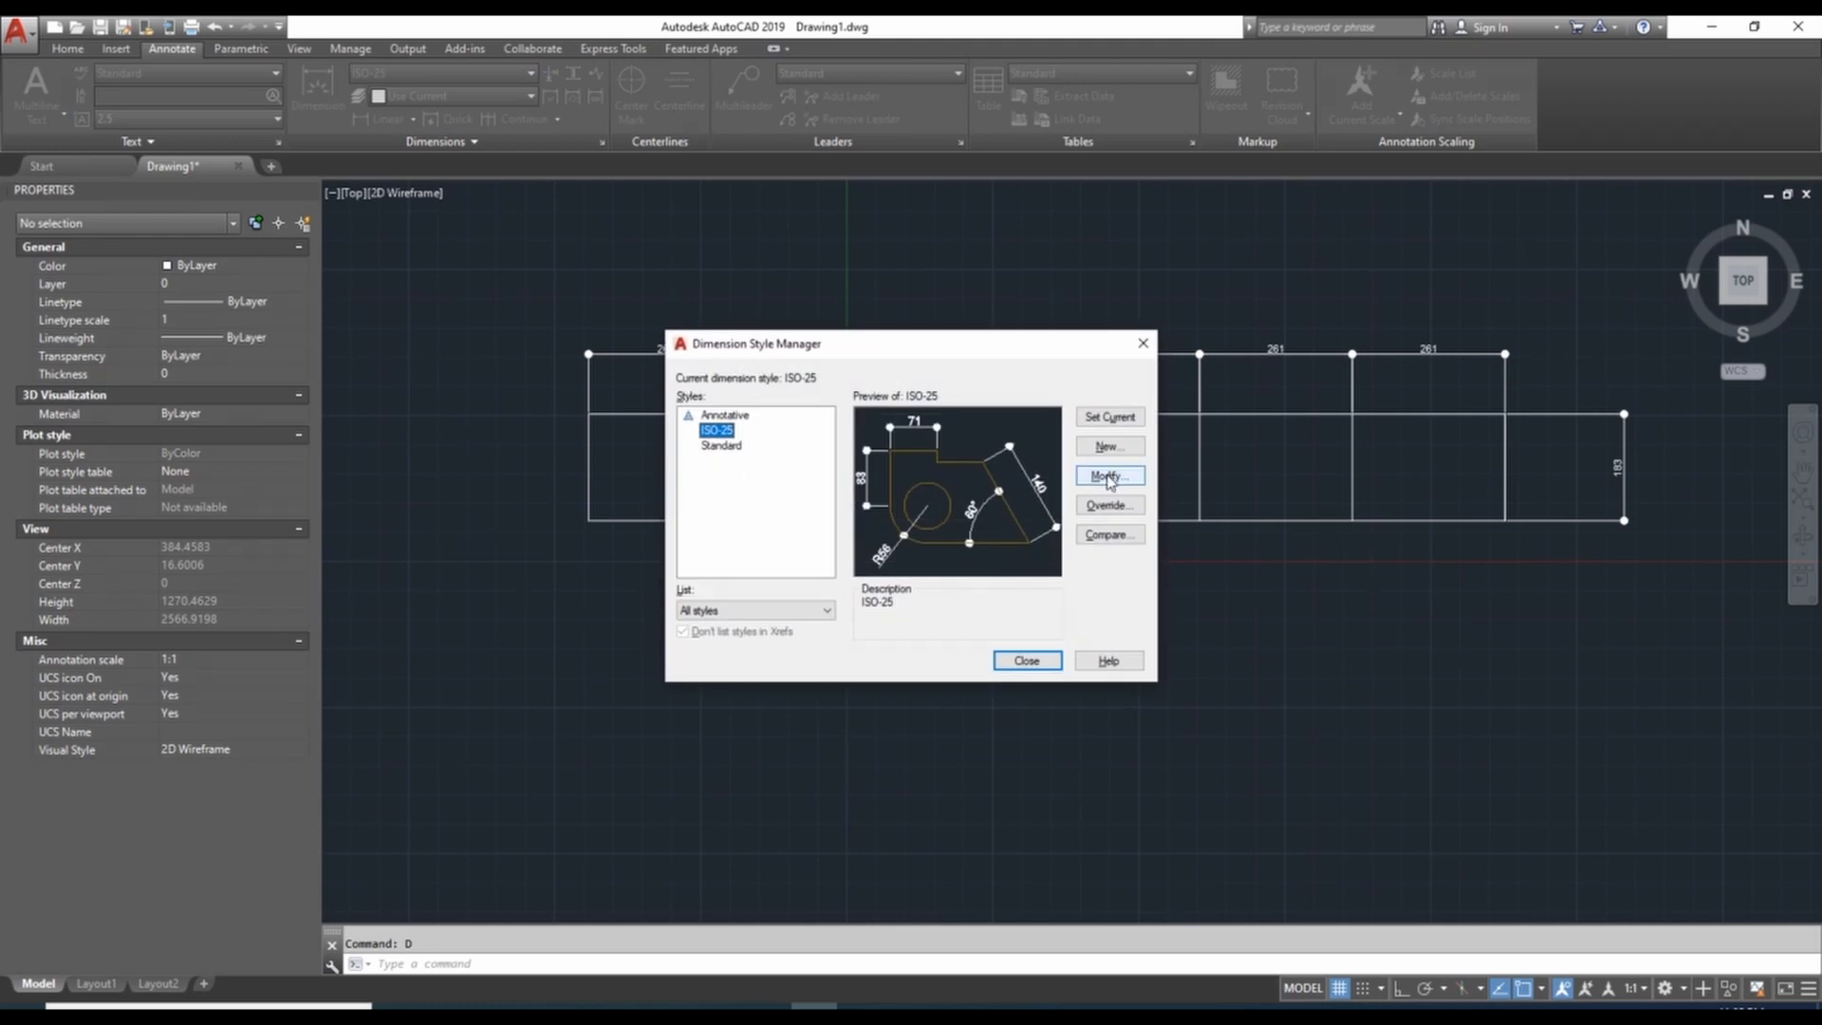
left_click(1109, 477)
left_click(896, 298)
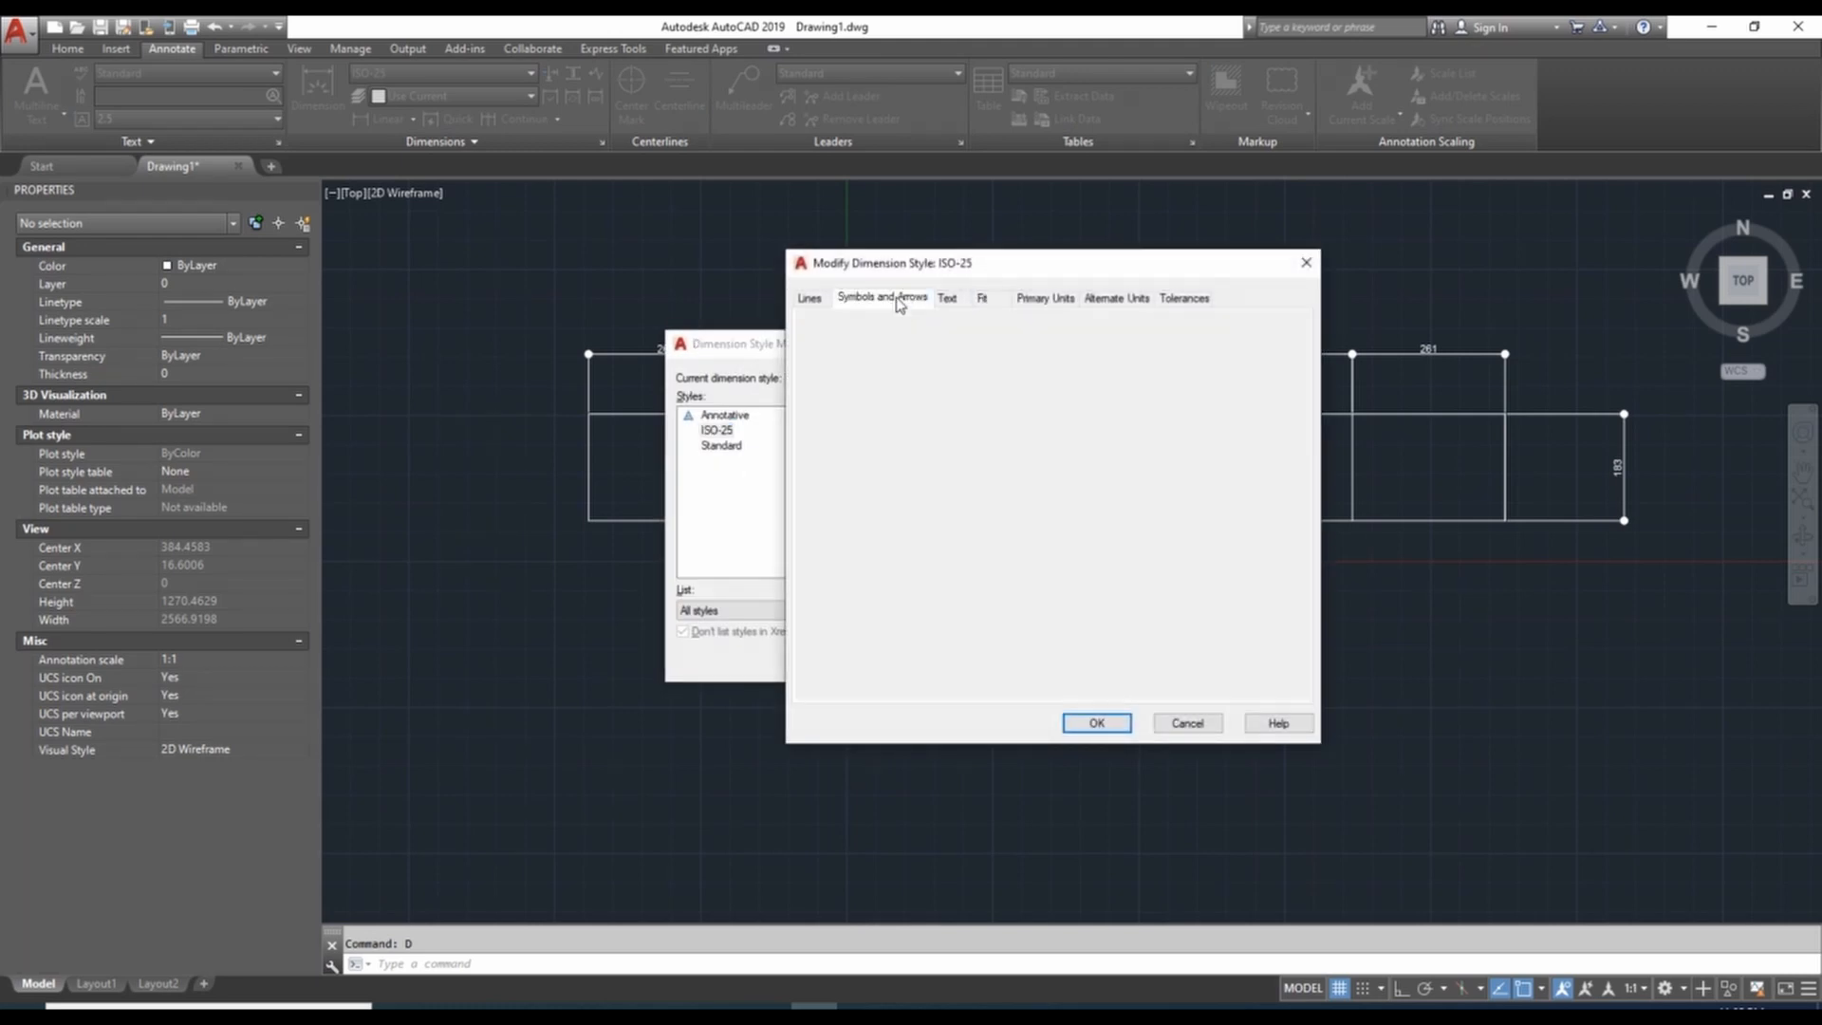
left_click(965, 357)
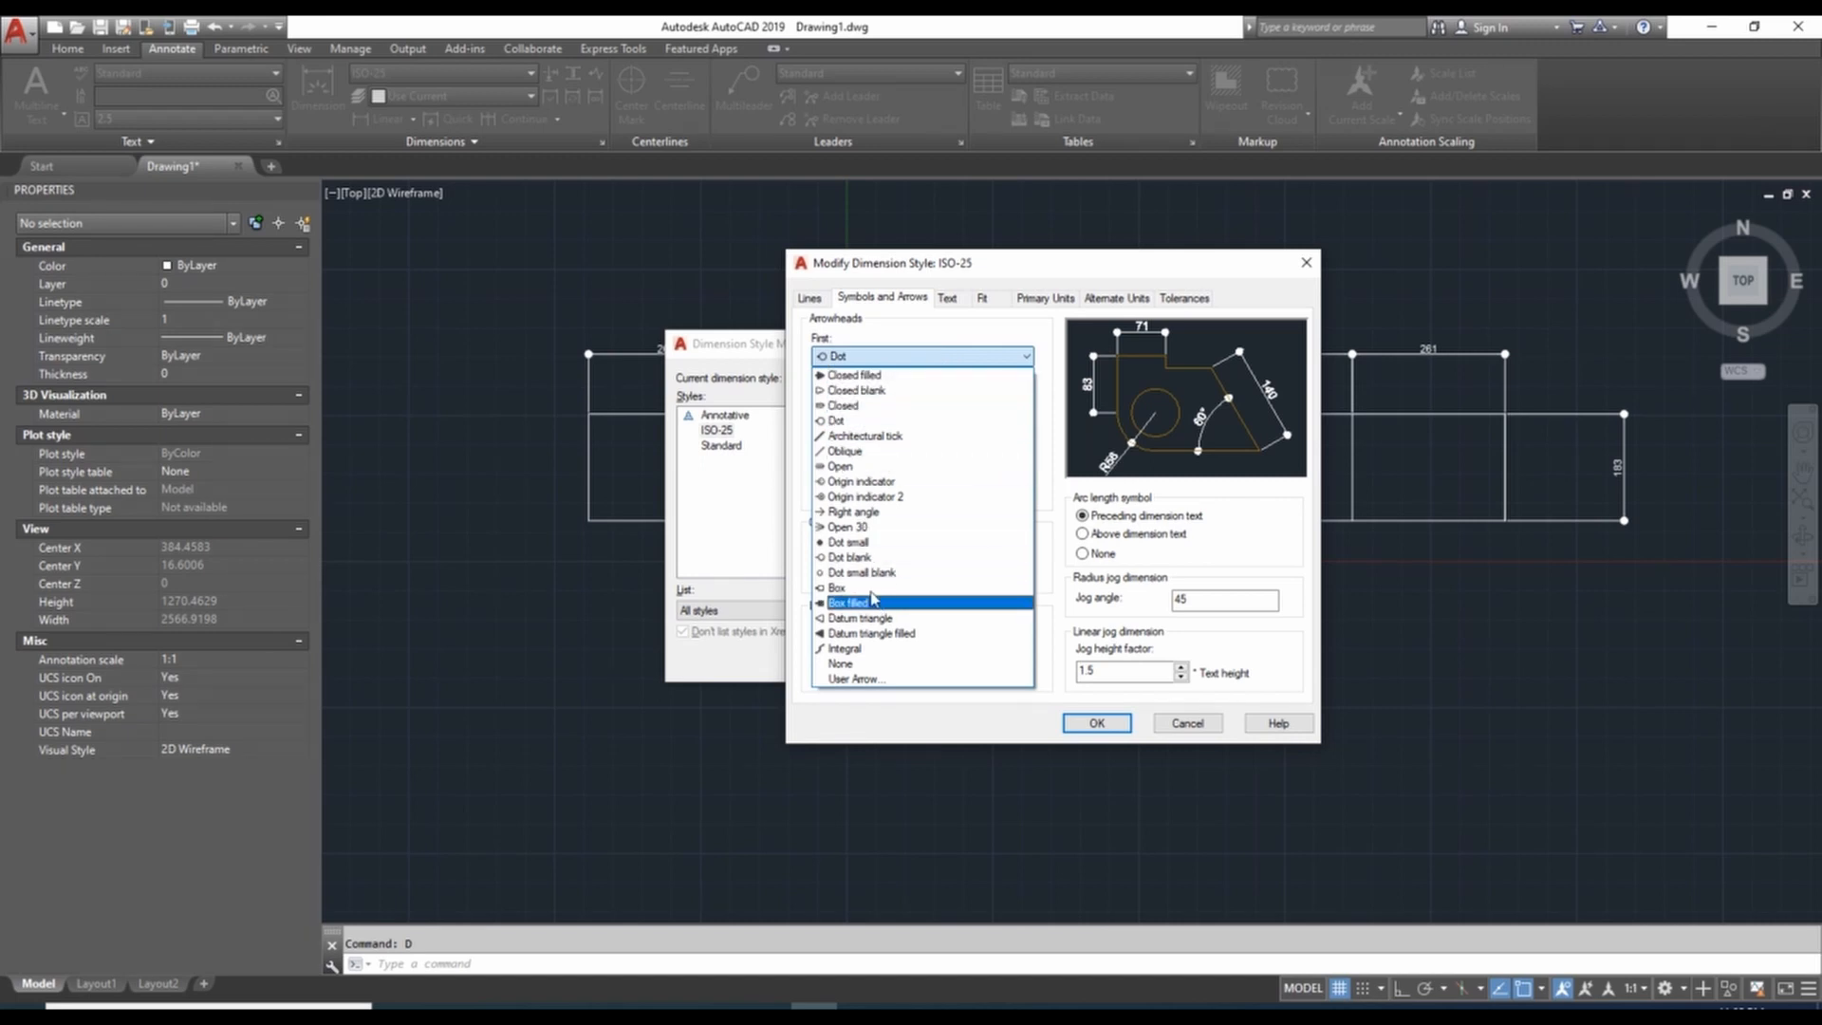
left_click(847, 452)
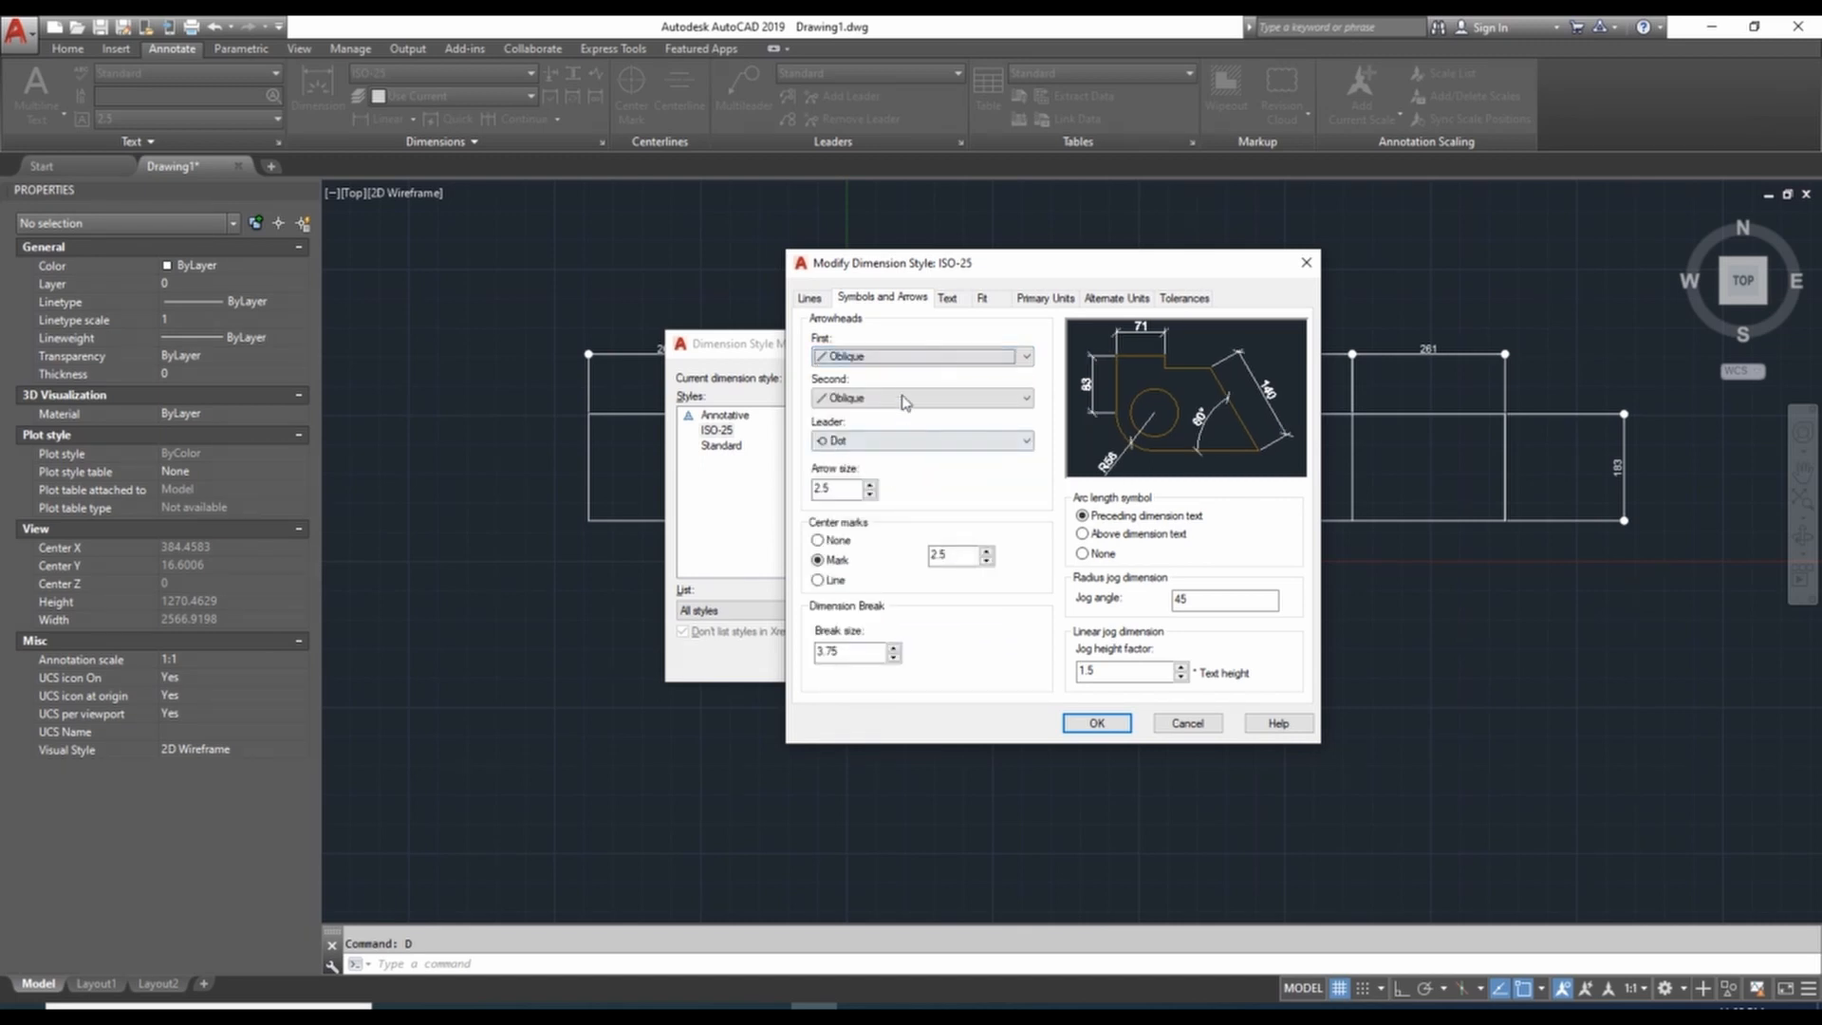
left_click(1097, 724)
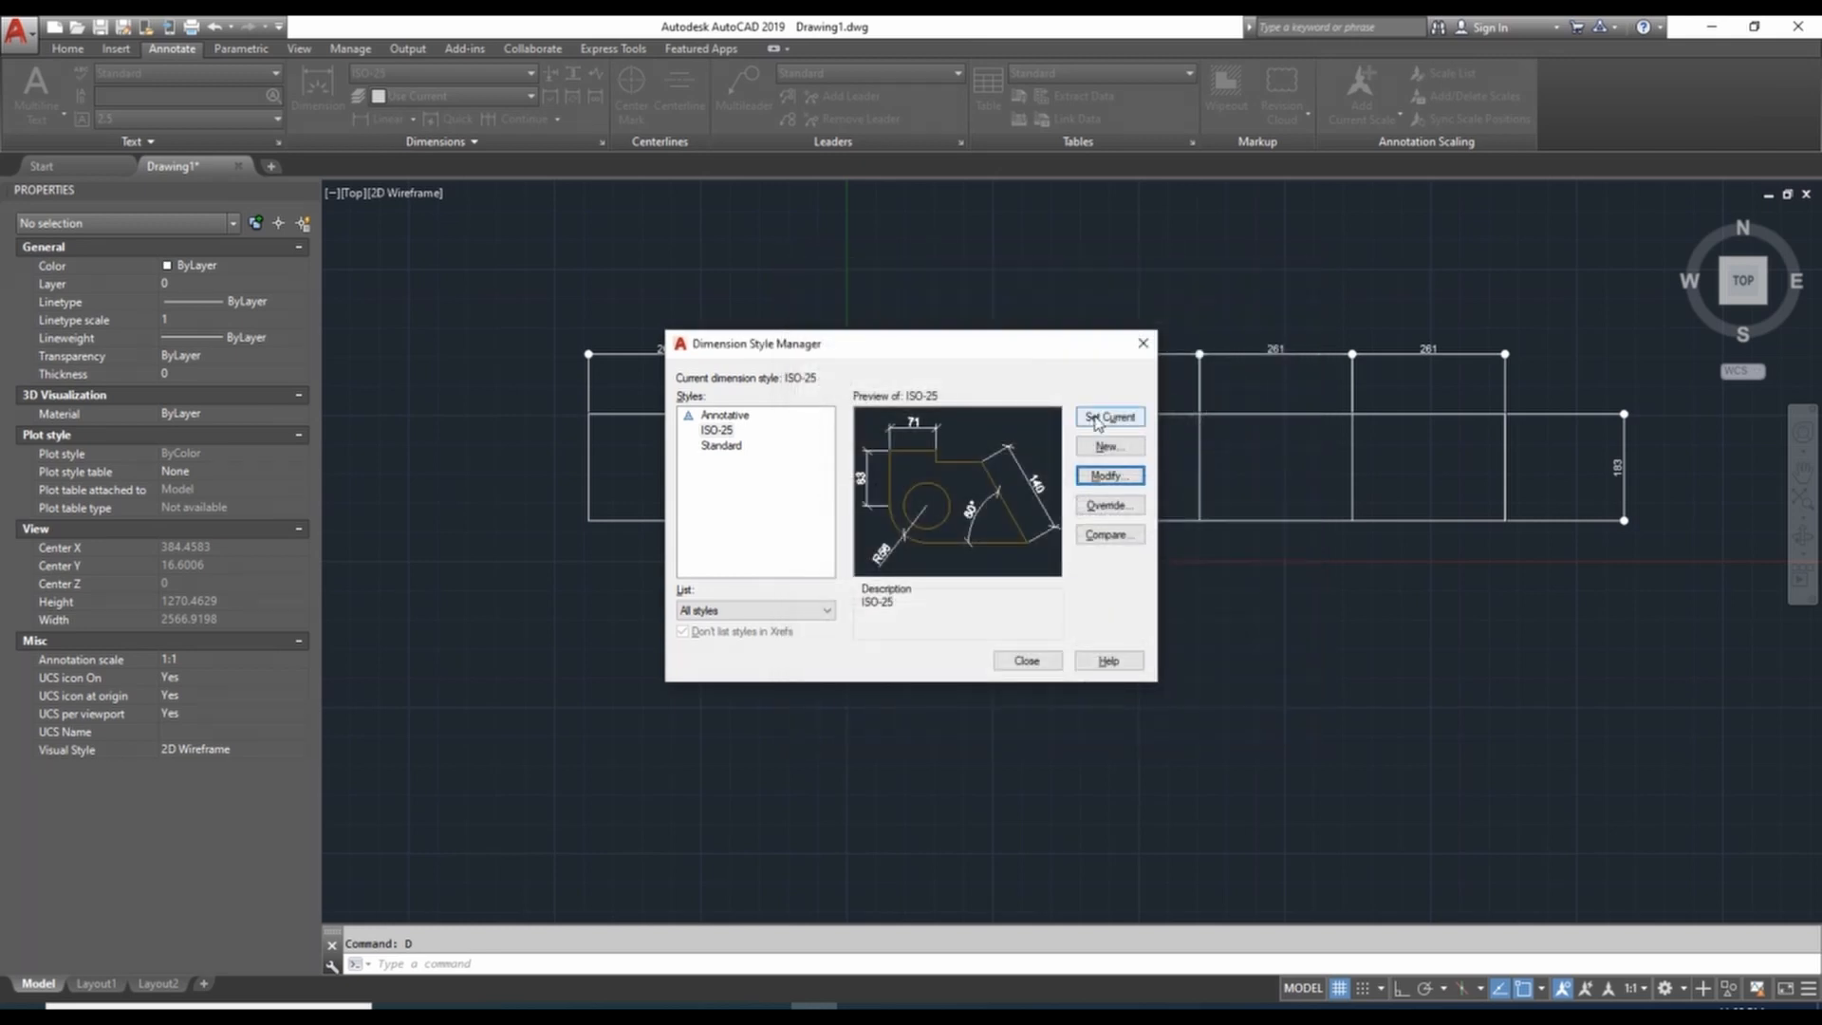
left_click(1027, 660)
scroll(605, 378, "up", 5)
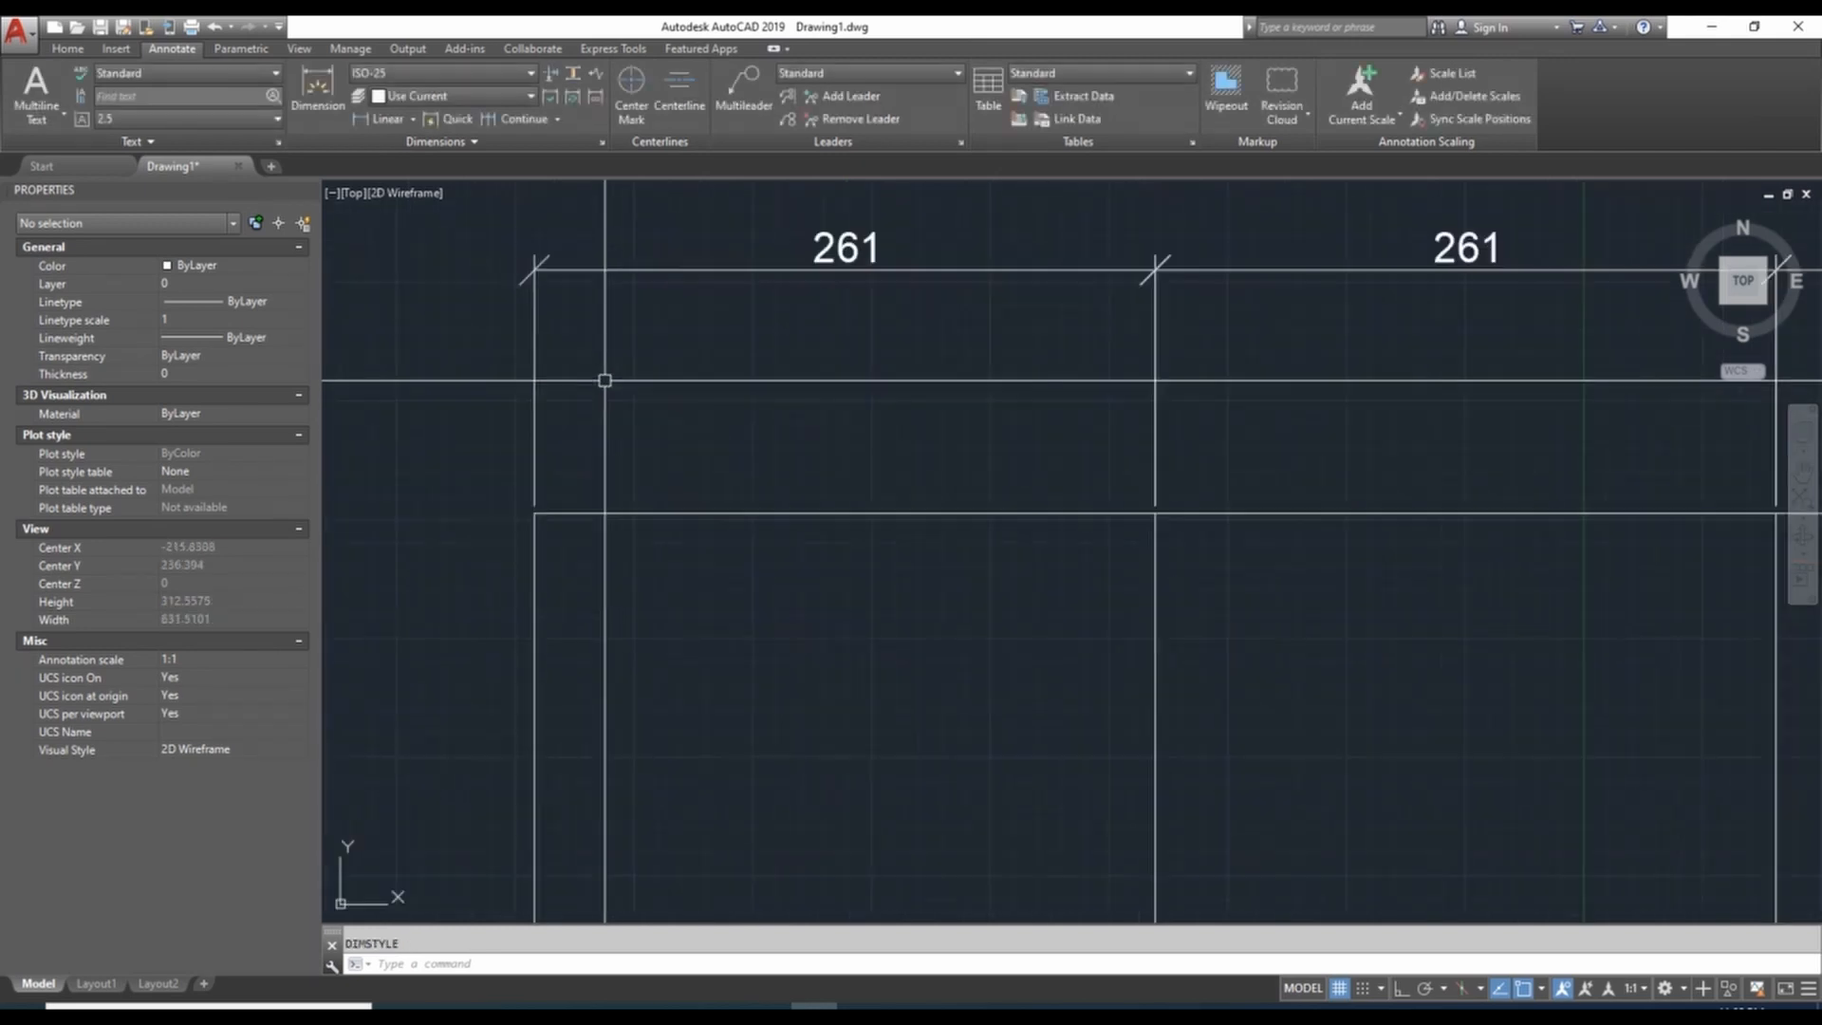
scroll(674, 496, "down", 4)
scroll(674, 496, "down", 2)
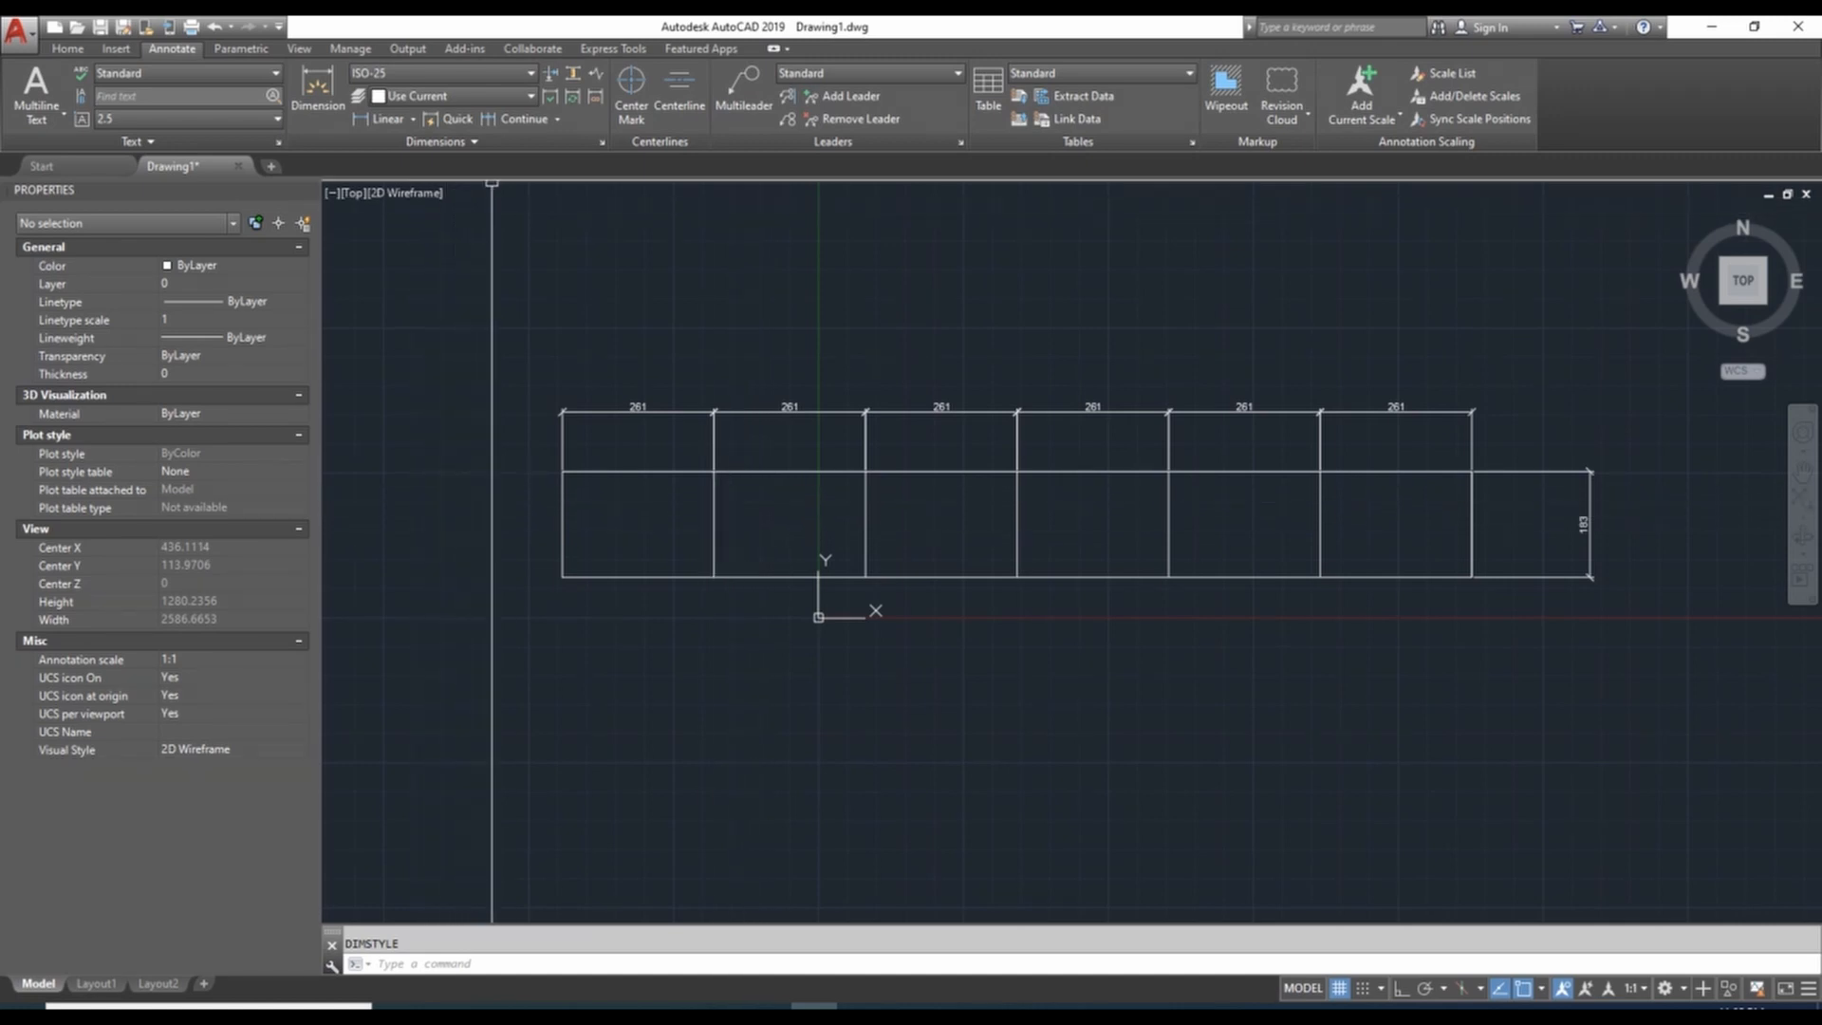
mouse_move(825, 480)
middle_mouse_down()
mouse_move(826, 454)
mouse_move(823, 509)
mouse_move(870, 475)
middle_mouse_up()
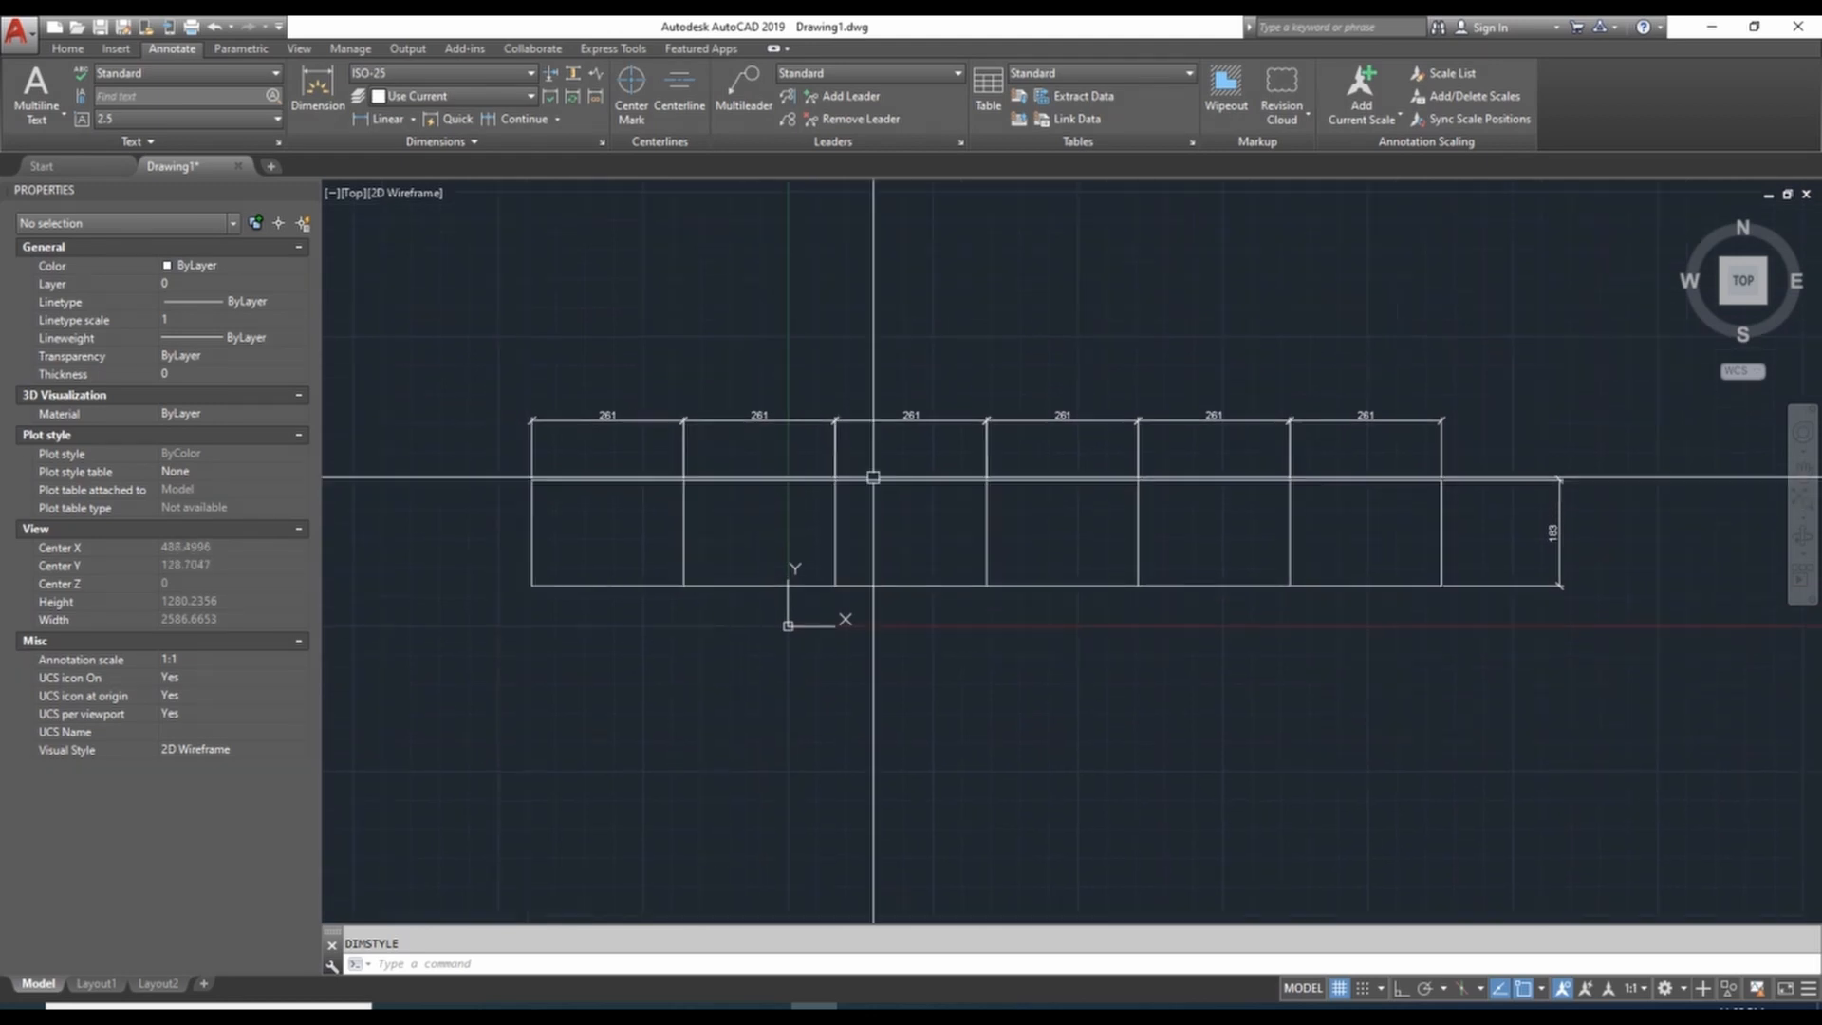